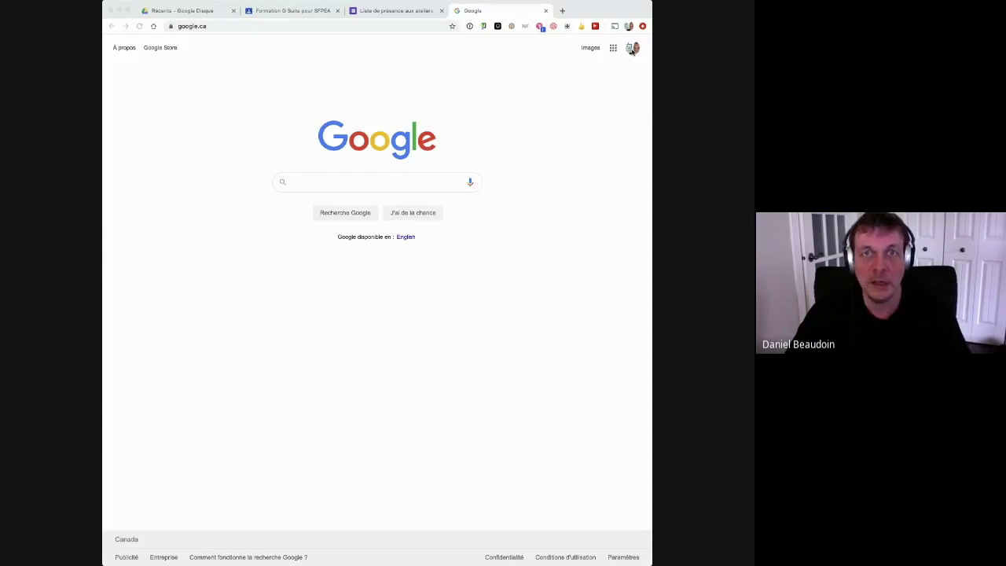
View the list of Google accounts signed in on the Google home page, then close it
key(super+Tab)
click(633, 48)
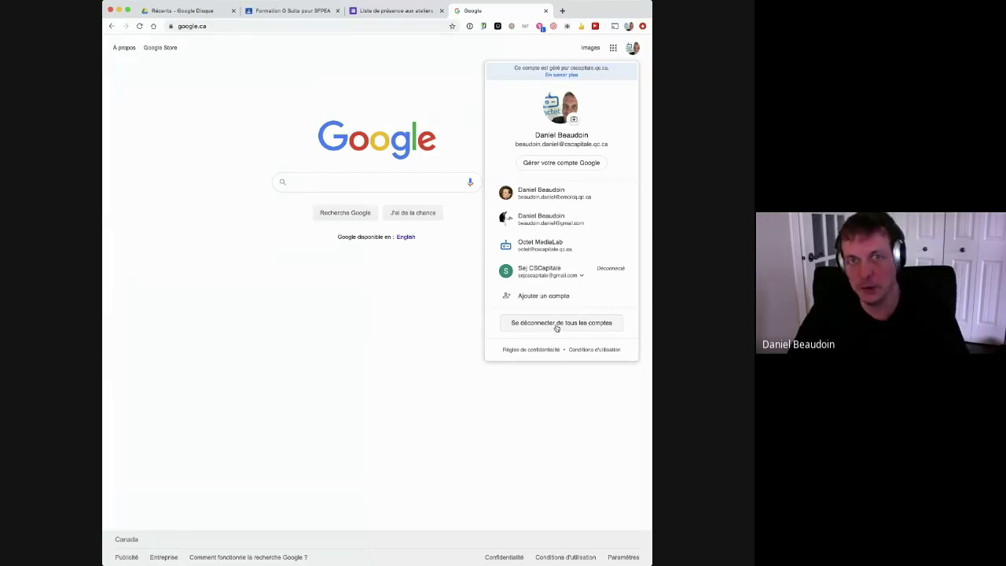
click(430, 323)
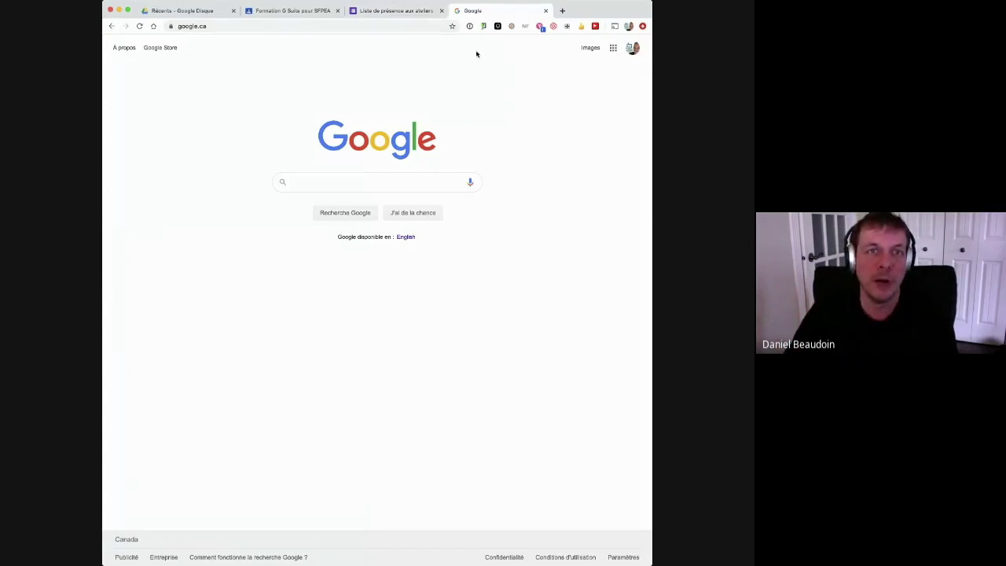
Open classroom.google.com in a new tab and view the options for joining or creating a course
click(563, 11)
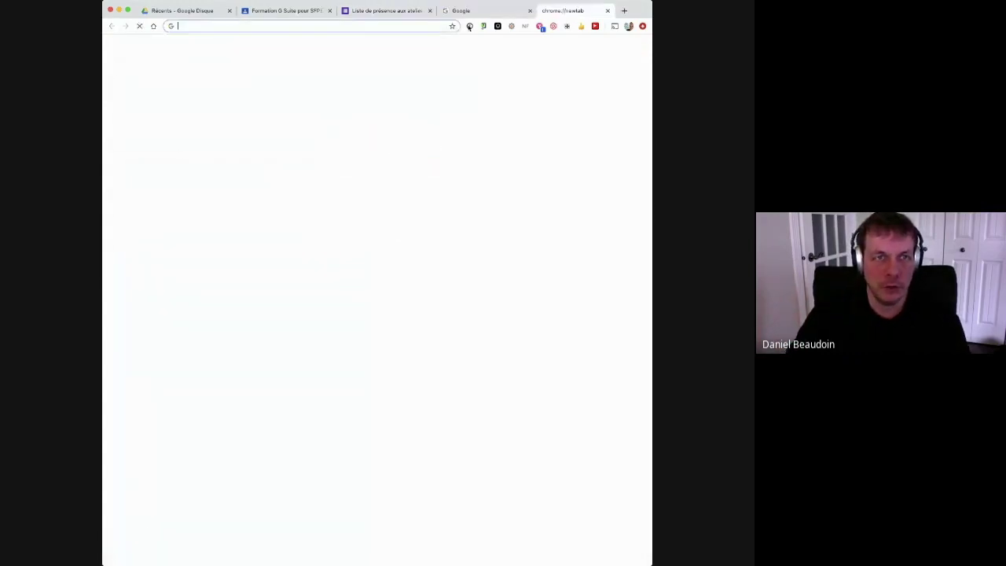
text(elassroom.google.com)
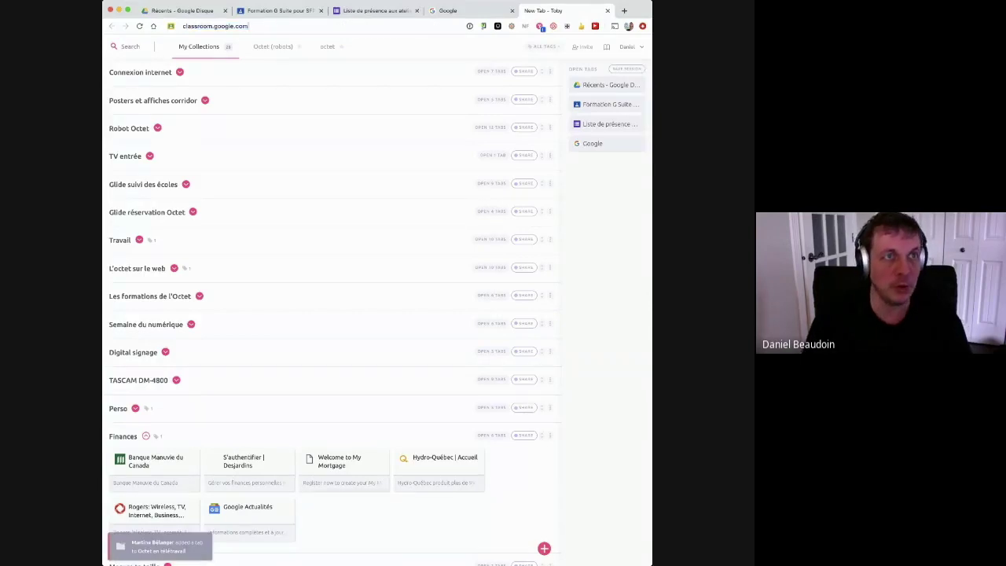
key(Return)
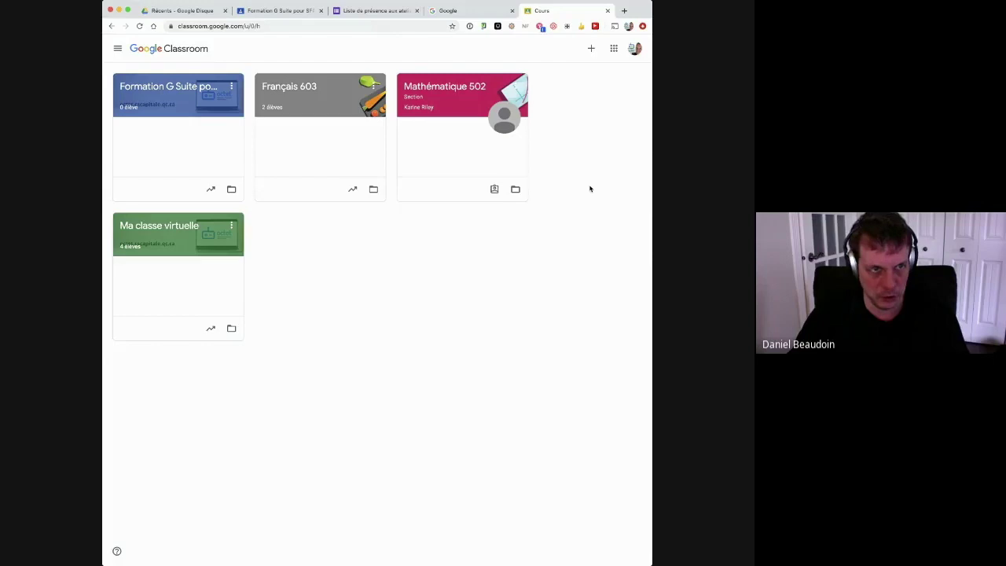
click(592, 49)
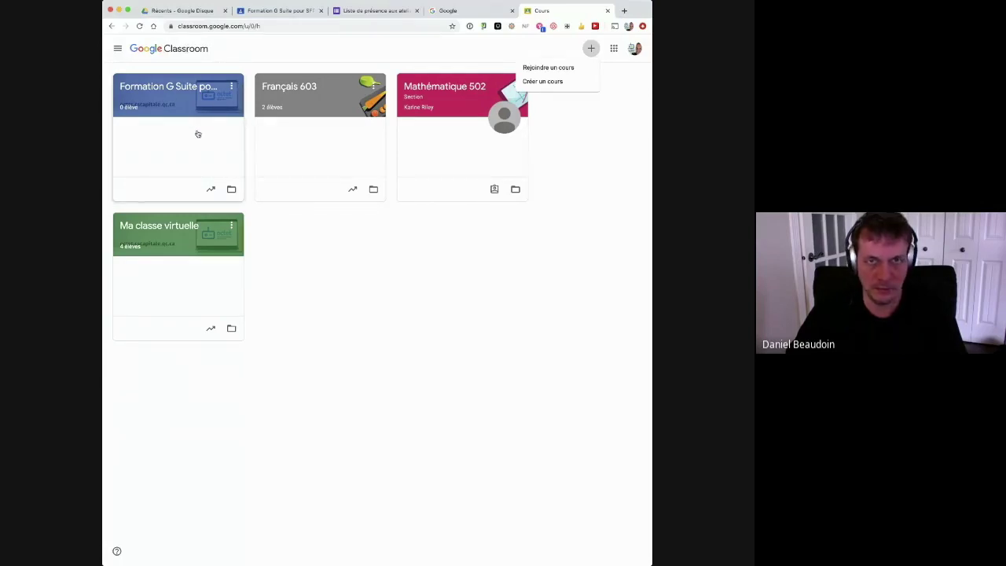
click(578, 136)
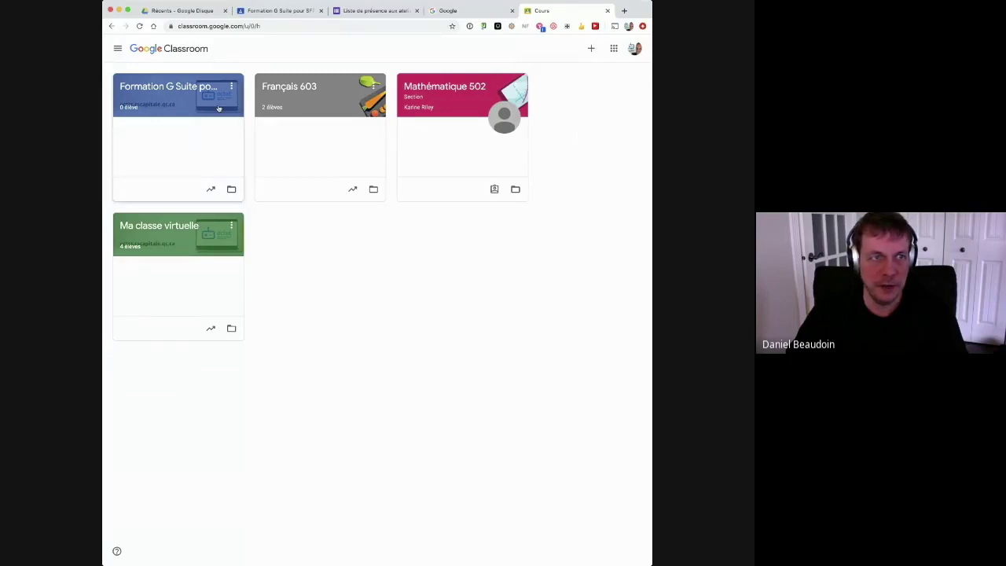
Open the course Formation G Suite pour SFPEA and look through its teachers and students
click(155, 91)
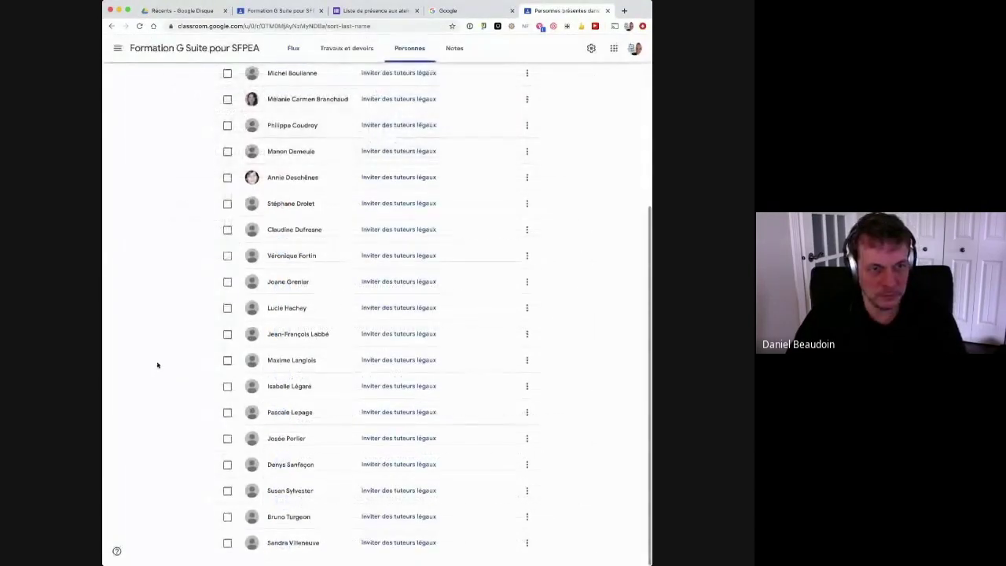
scroll(155, 365, up, 5)
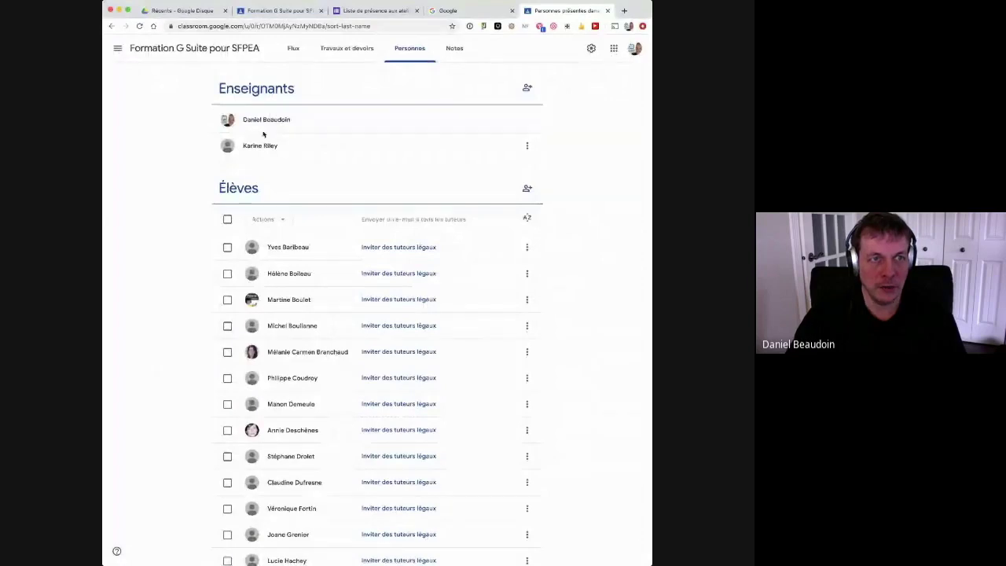
scroll(167, 267, down, 3)
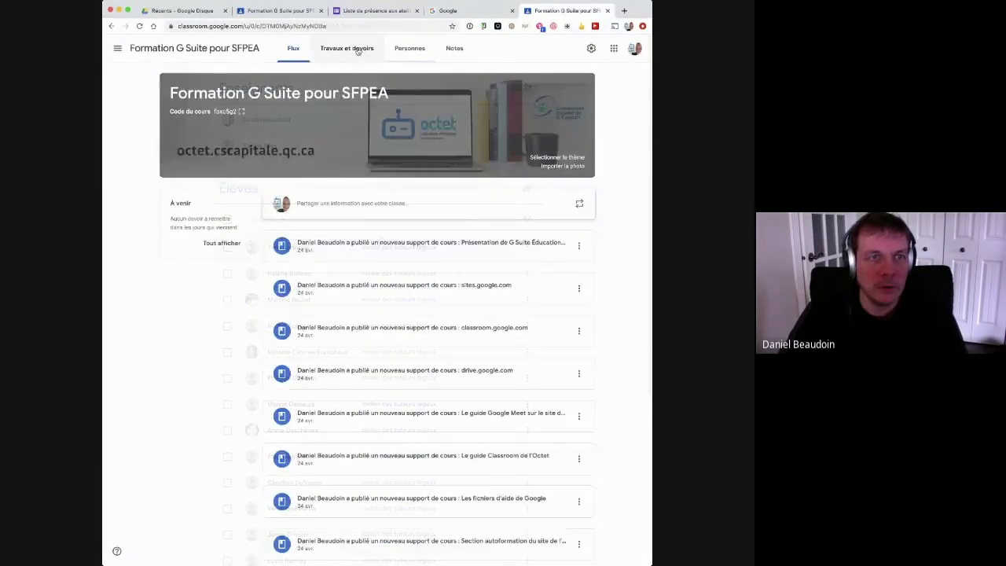
View the course's Travaux et devoirs page and return to its Flux page
click(351, 48)
click(294, 49)
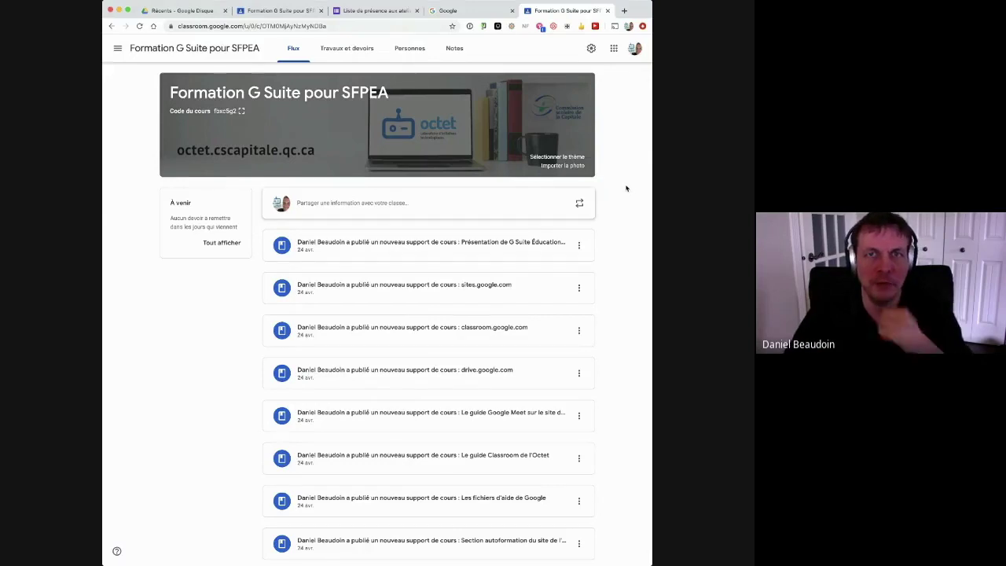
scroll(619, 194, down, 1)
scroll(619, 194, up, 1)
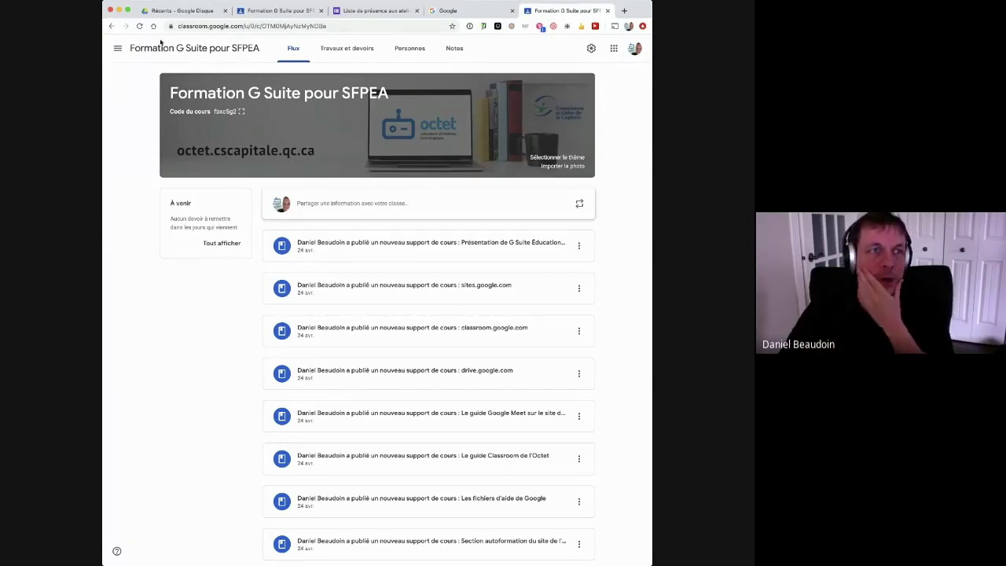
Return to the Classroom home page with all courses using the classroom.google.com address
click(268, 26)
click(256, 26)
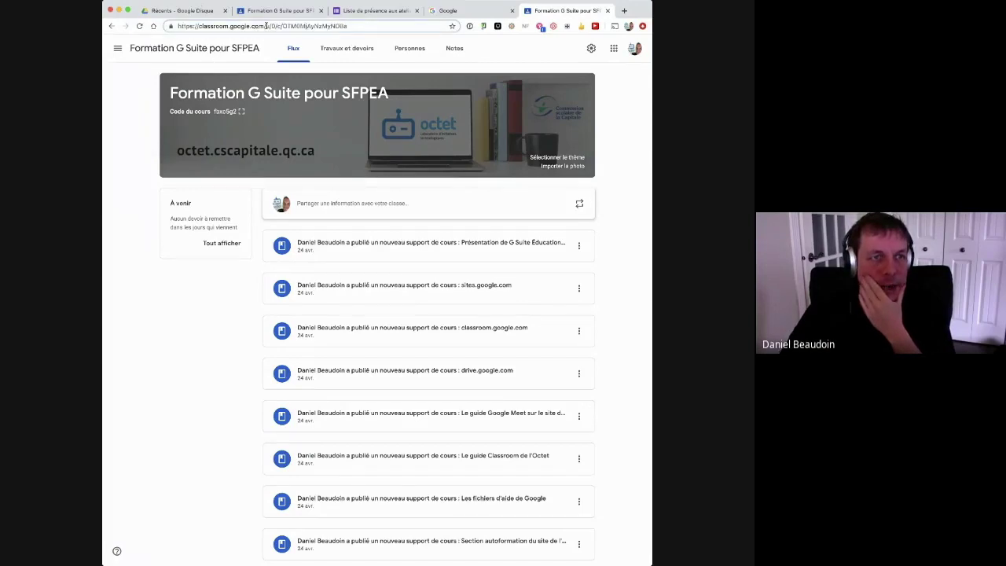
click(352, 48)
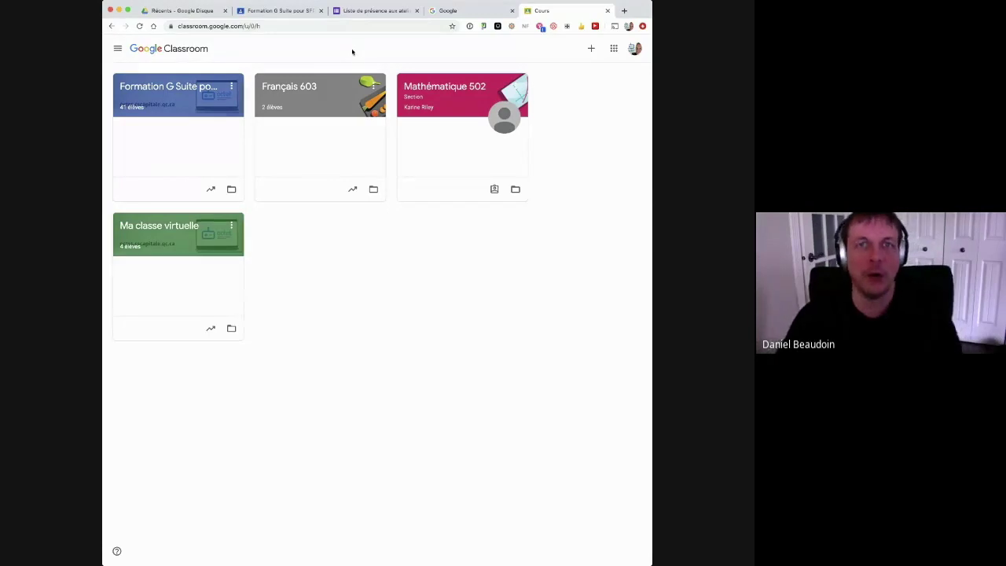
Look through the available Google apps, including Classroom, in the apps launcher and close it
click(614, 49)
scroll(610, 110, down, 2)
scroll(609, 120, down, 3)
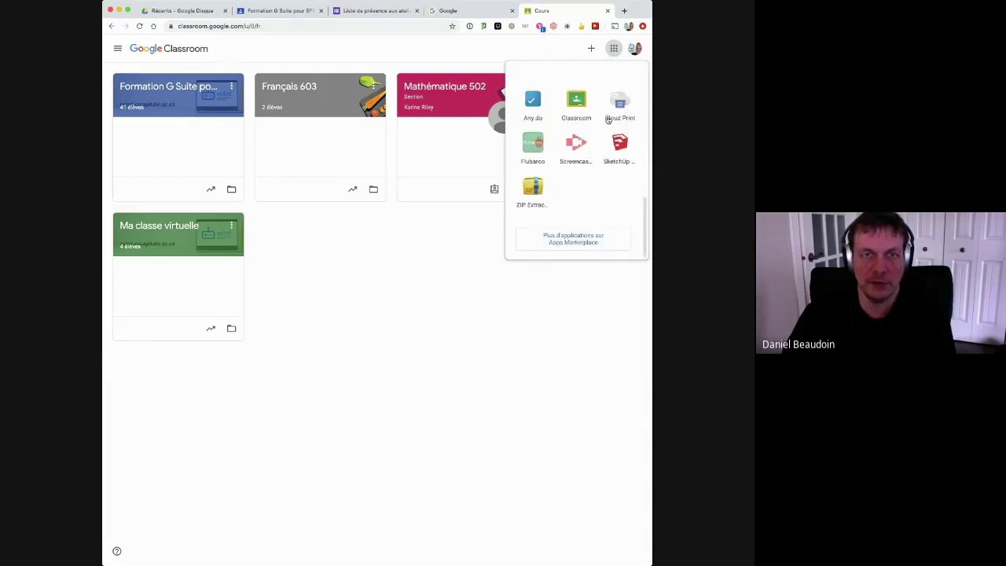
scroll(608, 121, up, 5)
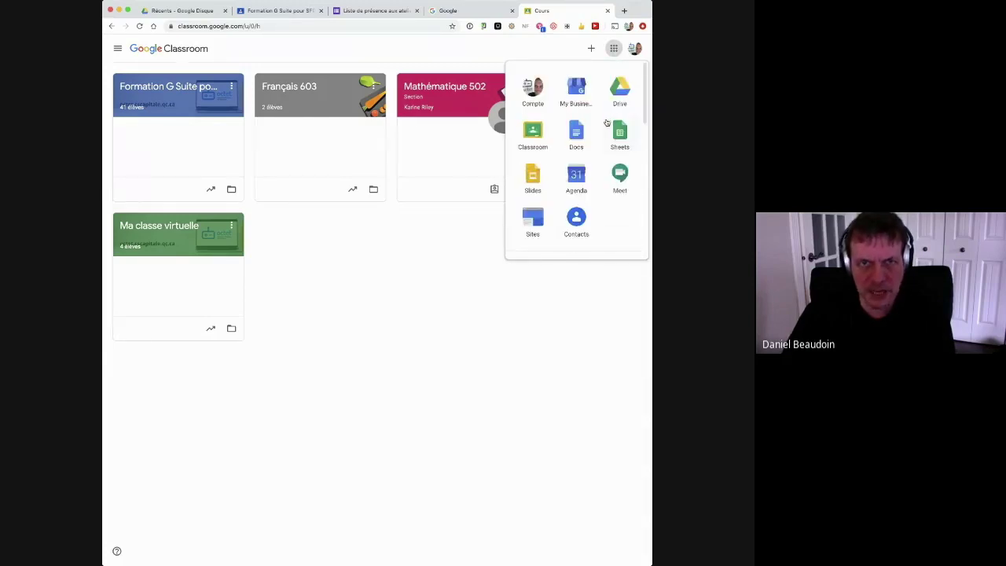
scroll(598, 148, down, 3)
scroll(598, 148, up, 3)
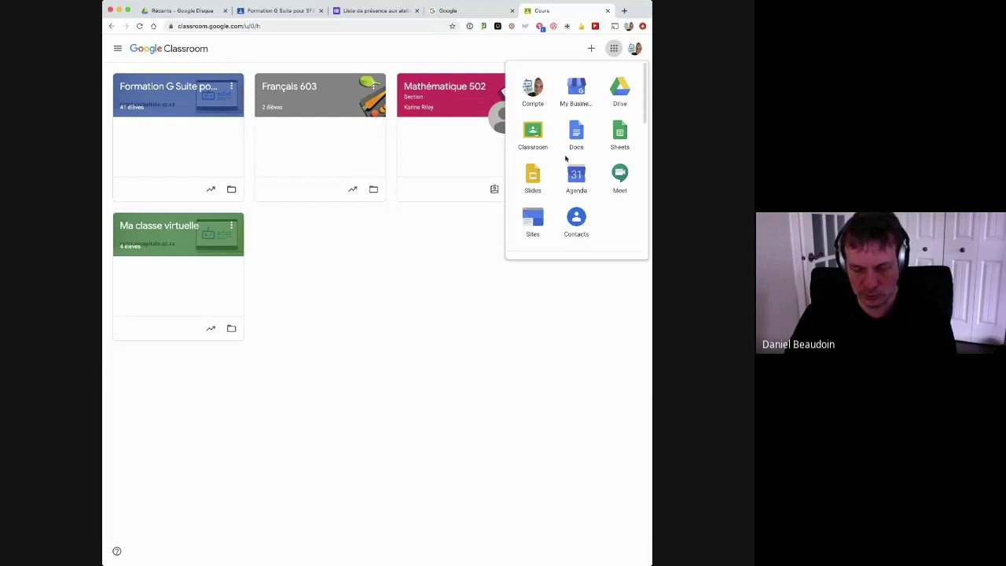
click(460, 293)
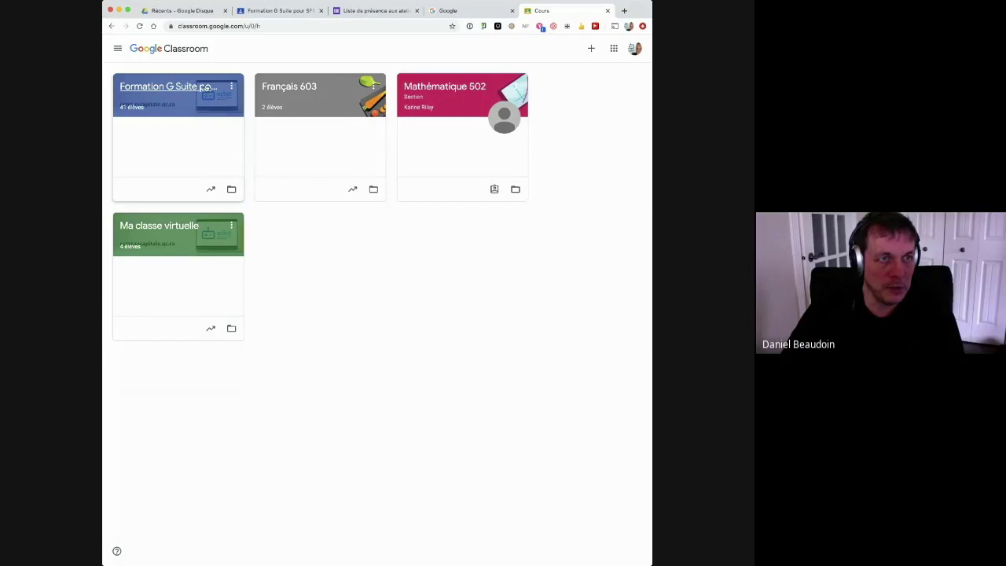
Reopen the Formation G Suite pour SFPEA course and examine its Personnes lists and the first student's options
click(162, 89)
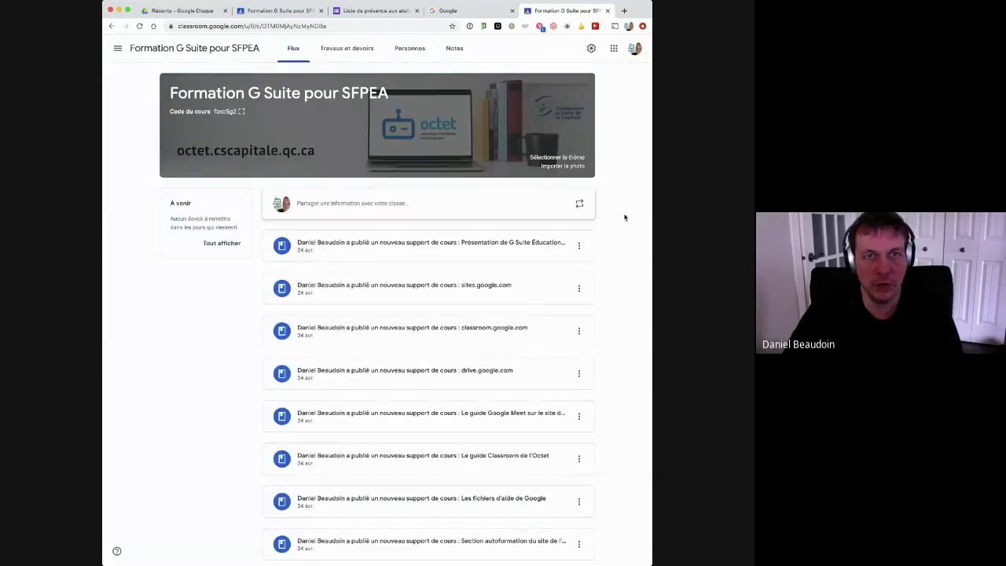
click(415, 50)
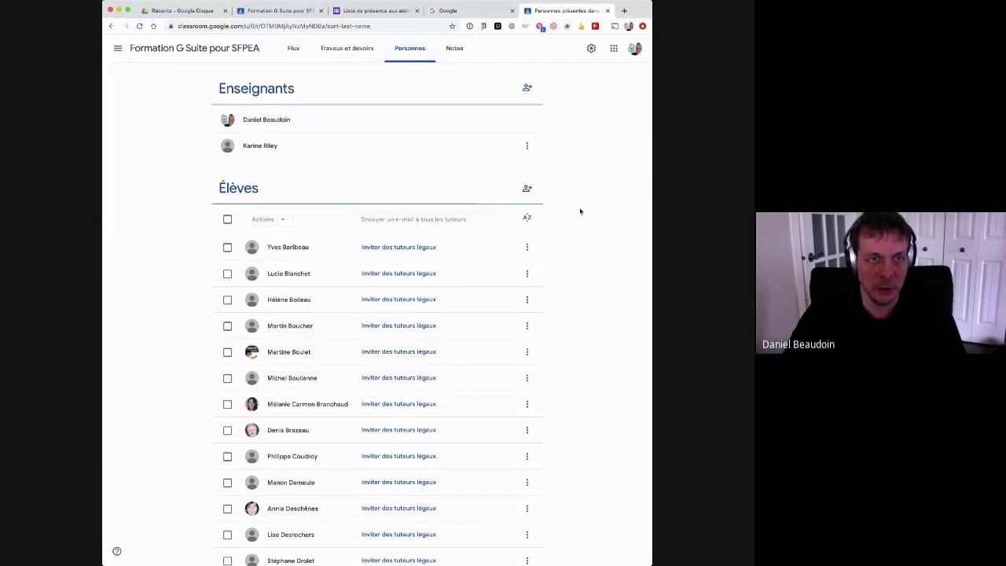
scroll(609, 249, down, 10)
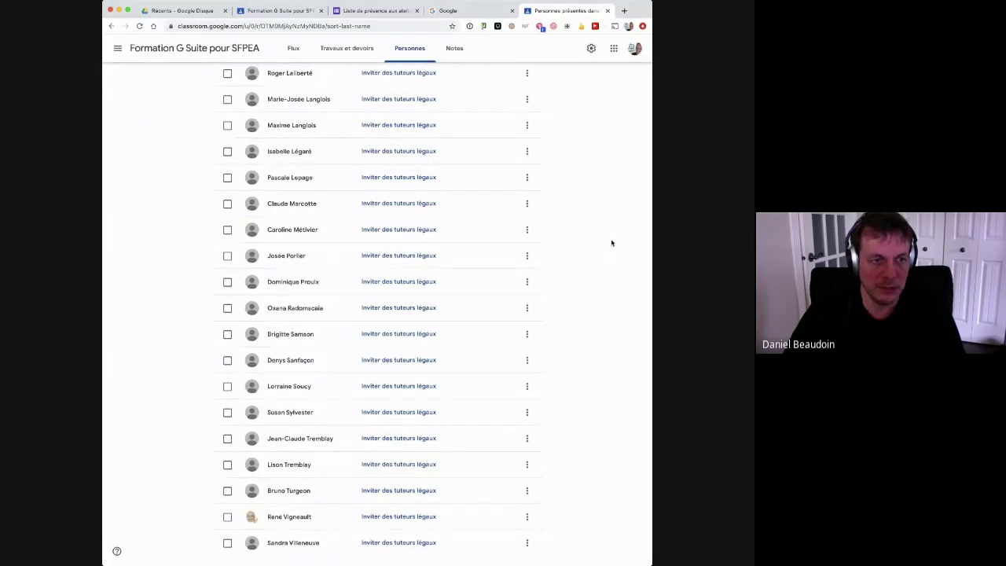
scroll(611, 244, up, 10)
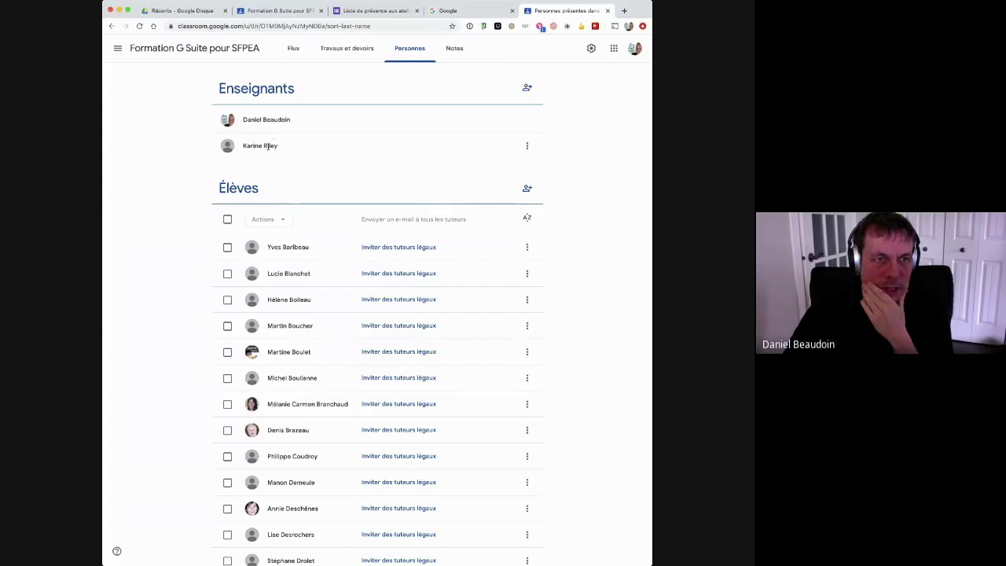
scroll(565, 254, down, 10)
scroll(564, 254, up, 15)
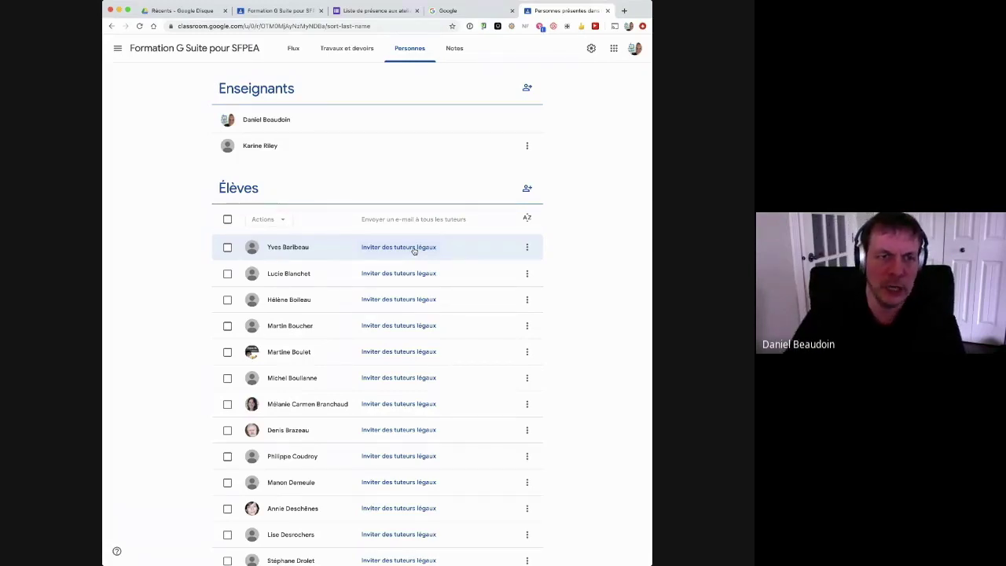
click(527, 249)
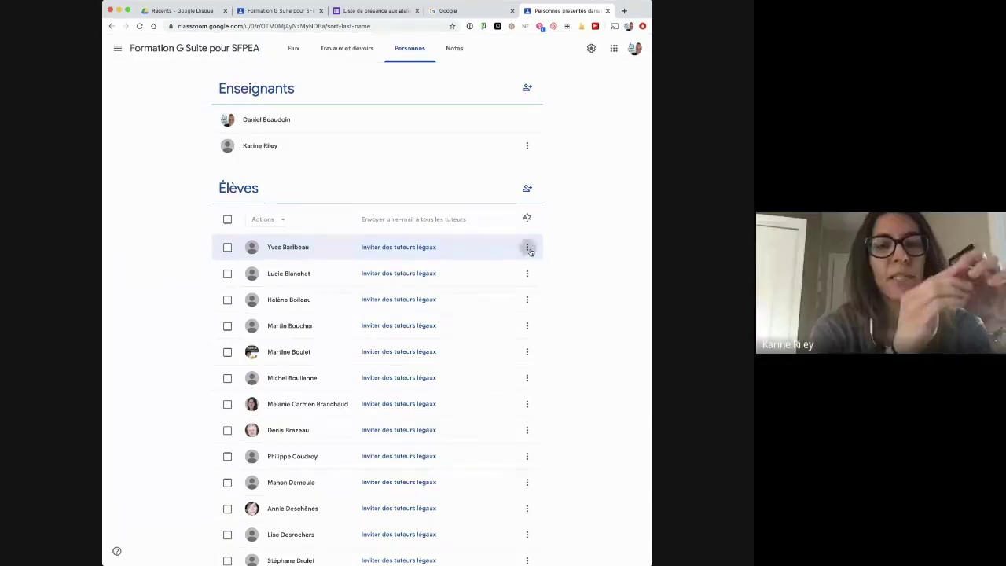
click(575, 248)
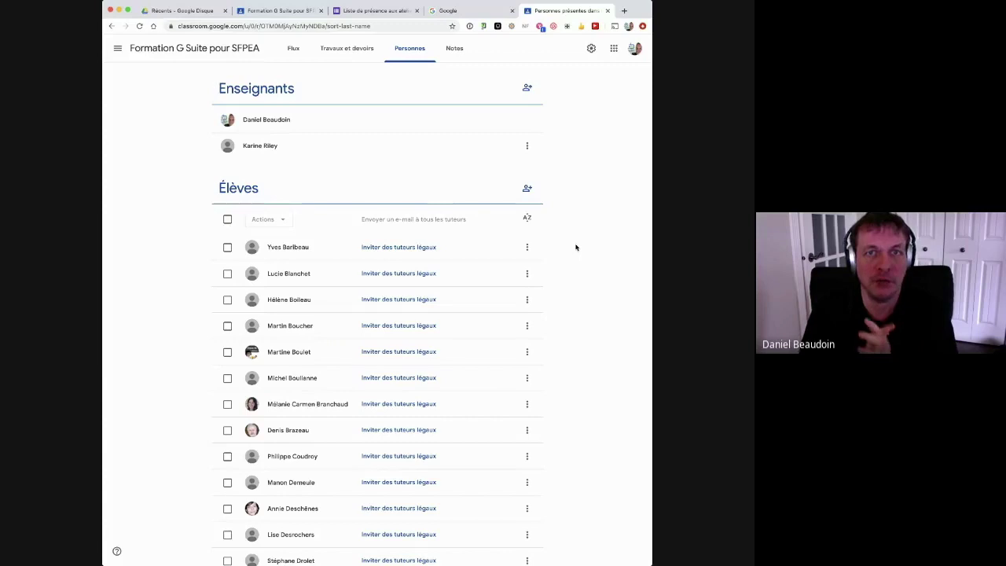
Search for "aide google" in a new tab and open the Aide Google support site
click(625, 11)
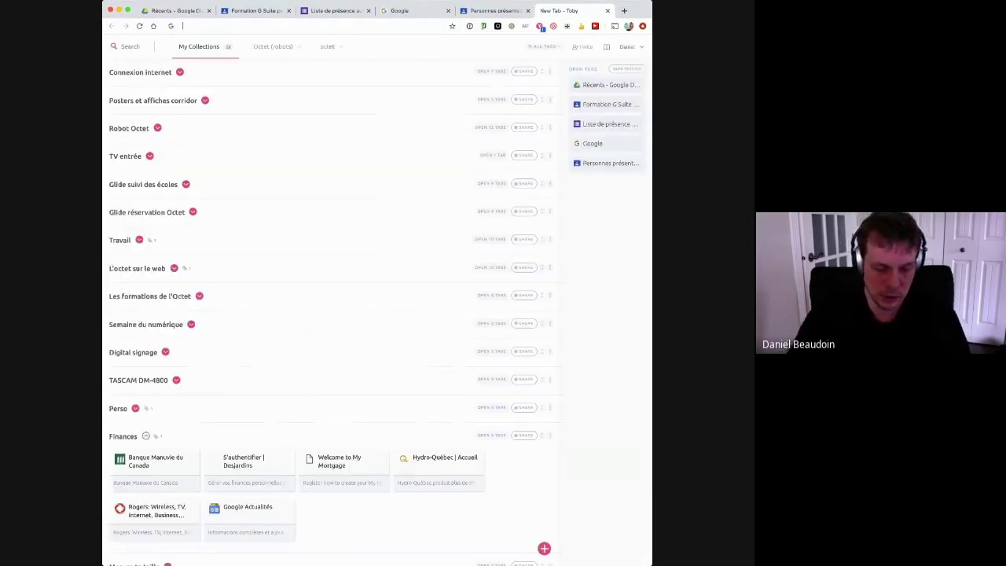
text(aide google)
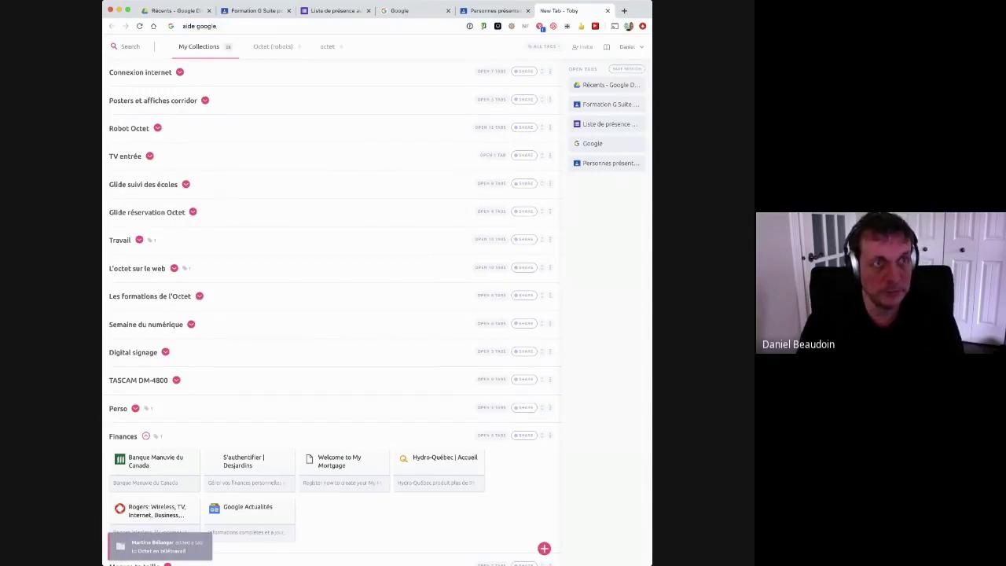
key(Return)
click(207, 127)
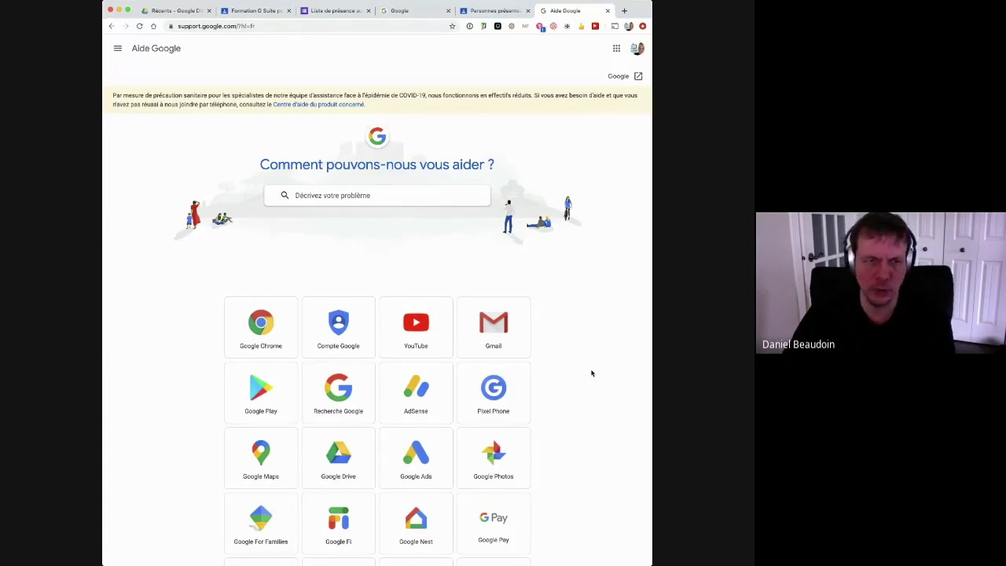
Expand the full list of products on the Aide Google page and look through it
scroll(593, 373, down, 5)
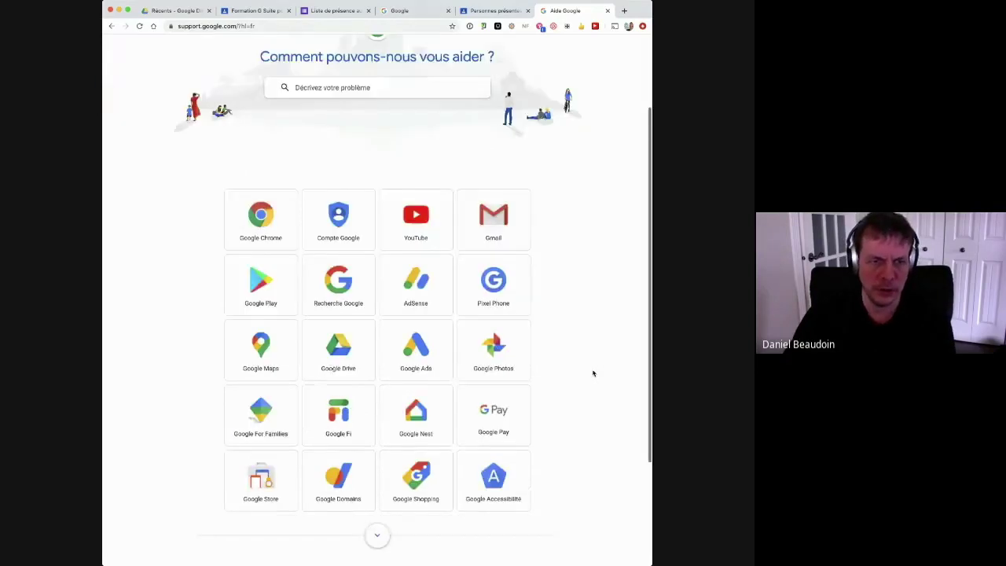
click(376, 379)
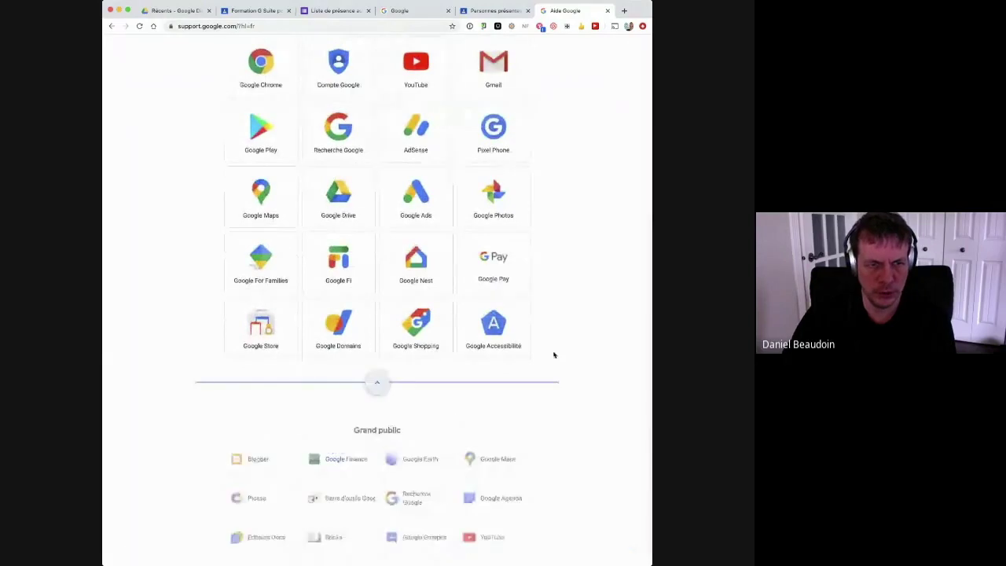
scroll(600, 322, down, 3)
scroll(601, 323, down, 5)
scroll(601, 323, up, 12)
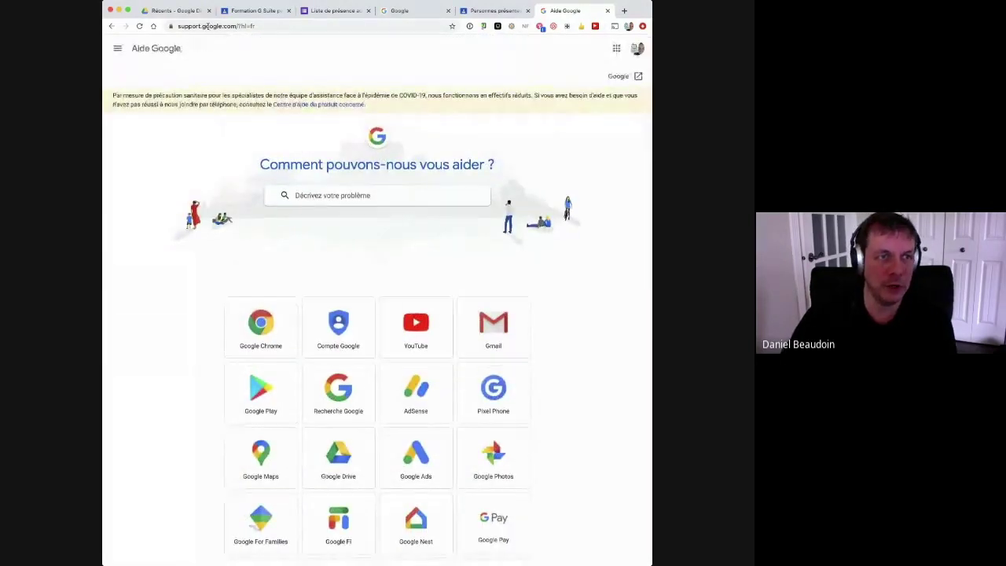
Search for "aide google classroom" and open the Aide Classroom - Google Support result
click(260, 26)
text(aide)
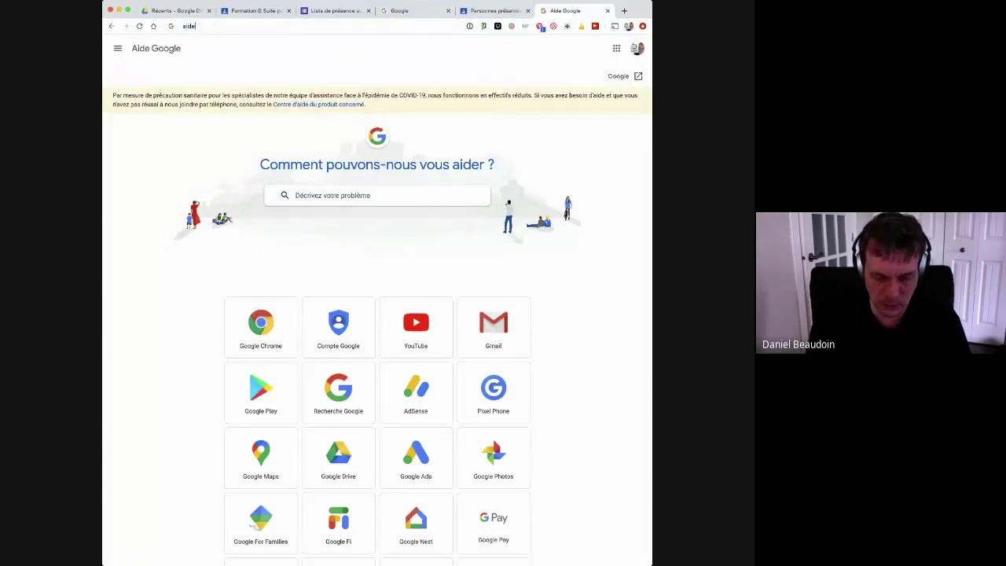
text( google classroom)
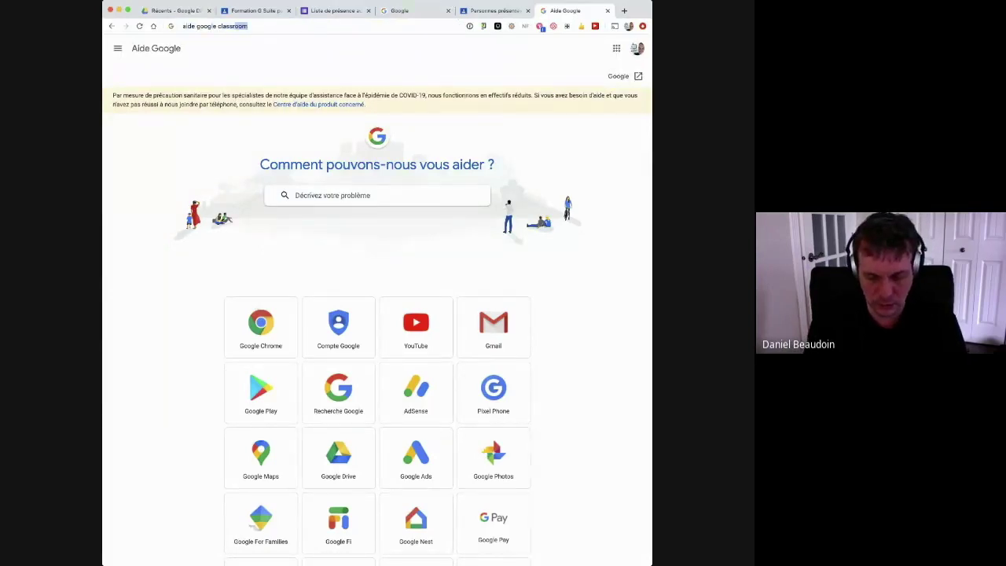
key(Return)
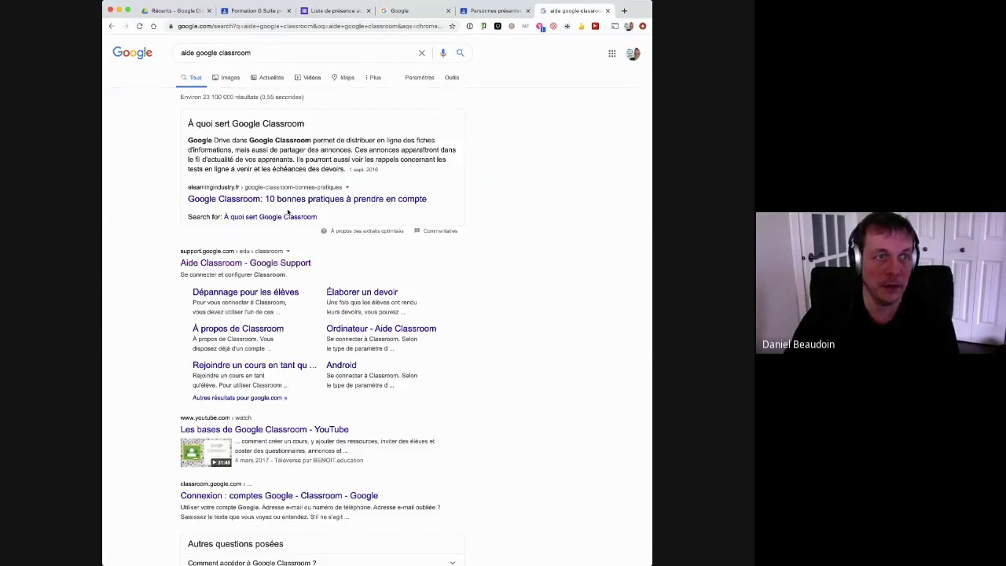
click(229, 268)
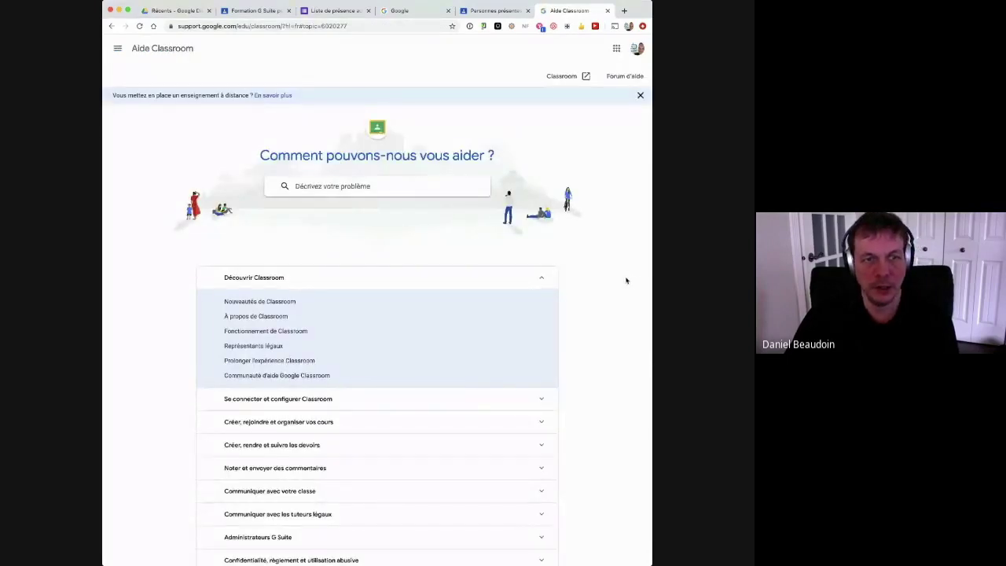
Look over the Aide Classroom topics and return to the course's Personnes page to go through its teacher and student lists
scroll(630, 281, down, 1)
scroll(630, 281, down, 2)
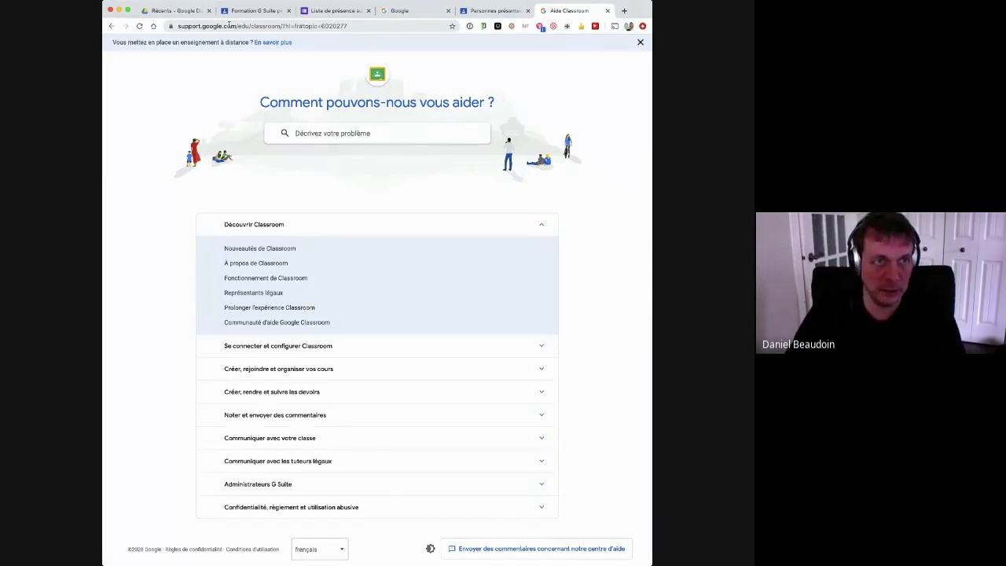
click(493, 11)
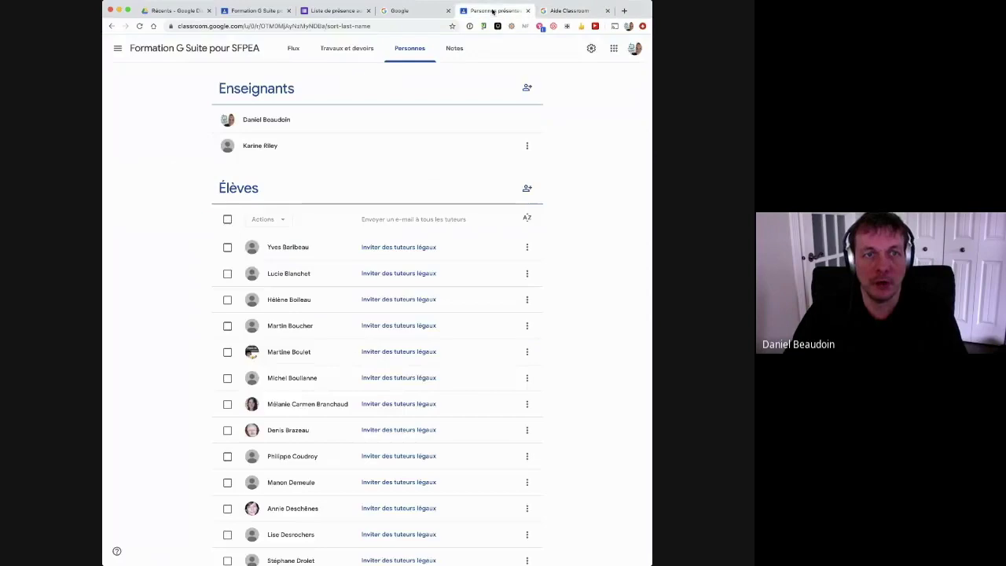
scroll(602, 231, down, 5)
scroll(601, 230, down, 6)
scroll(602, 231, up, 15)
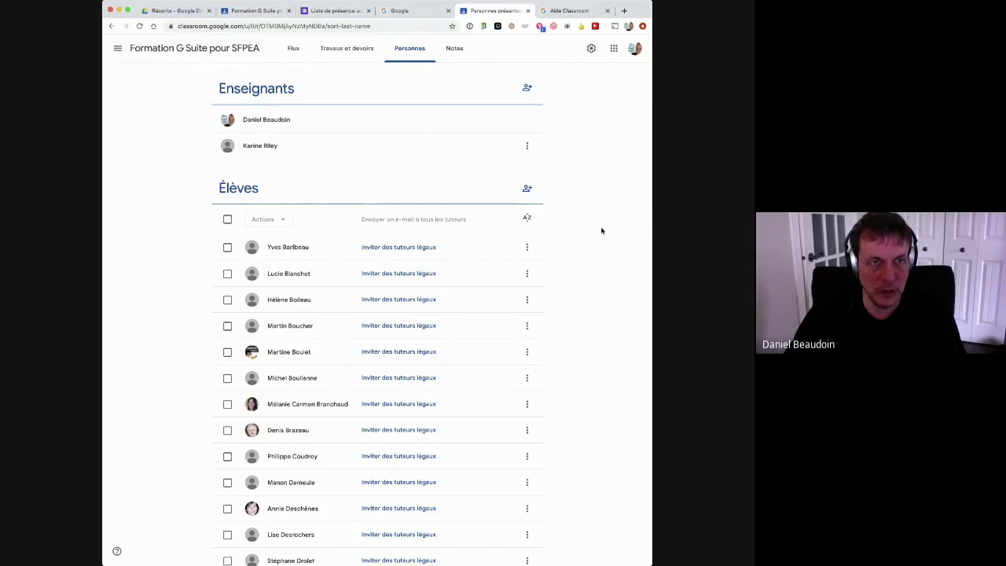
Open the course's Flux page and display the course code enlarged, and close the enlarged view
click(292, 48)
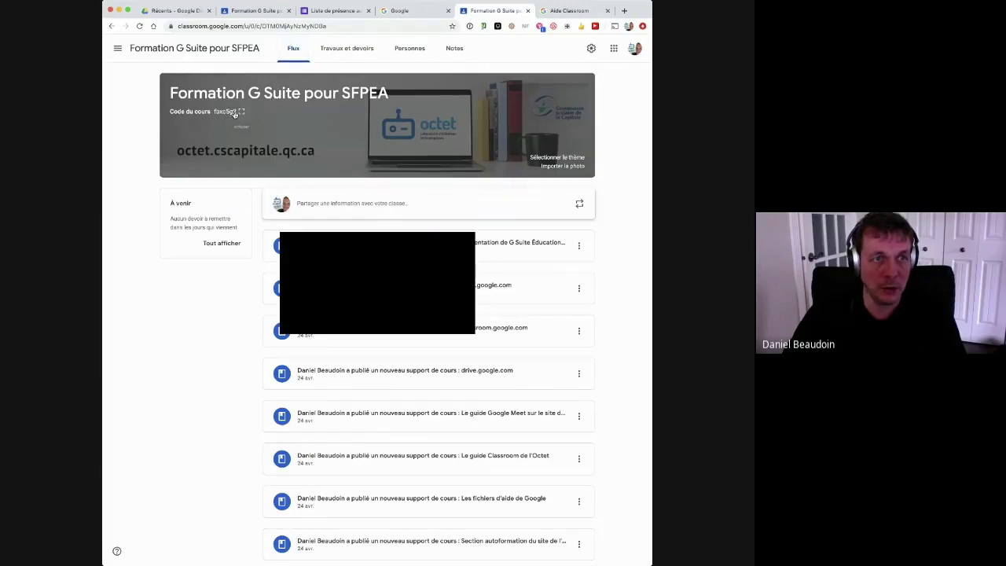
click(234, 114)
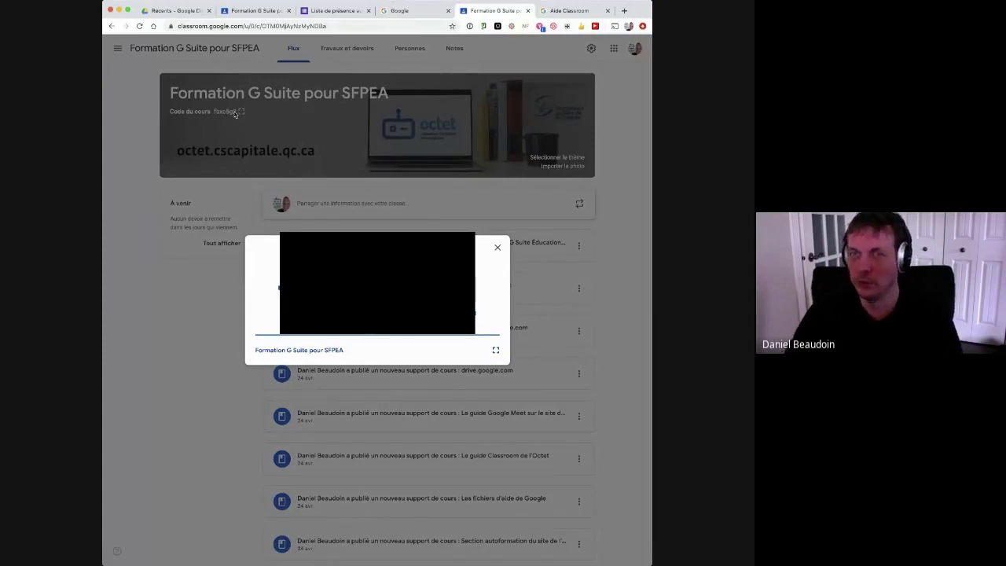
click(498, 250)
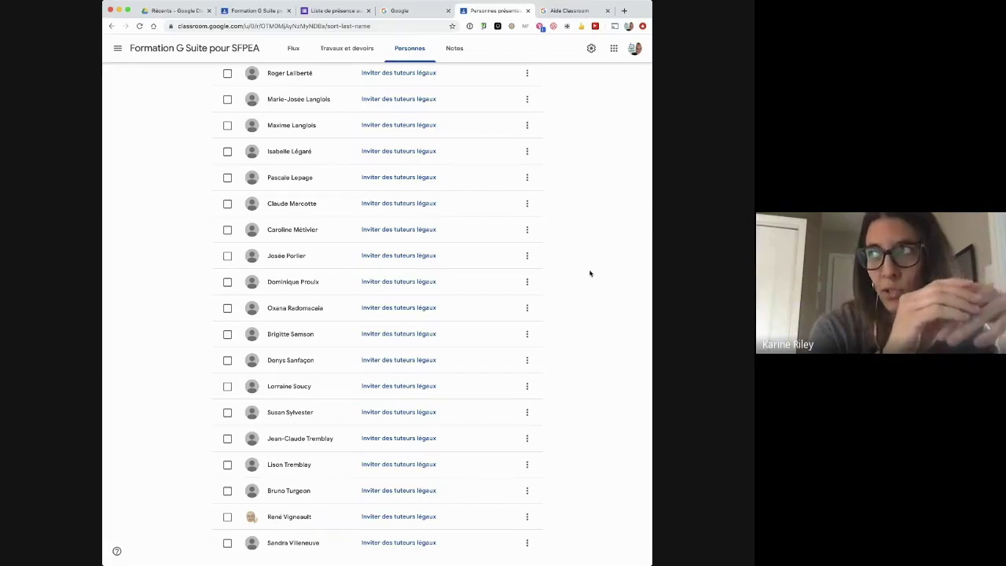
Open the course settings from the Personnes page and check the Code du cours options in the Général section
scroll(590, 274, up, 15)
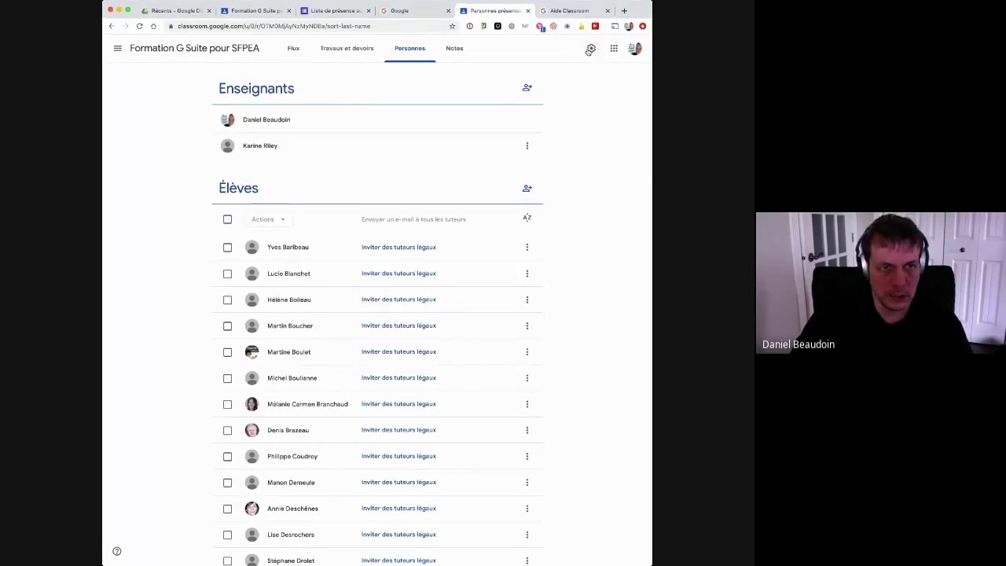
click(591, 48)
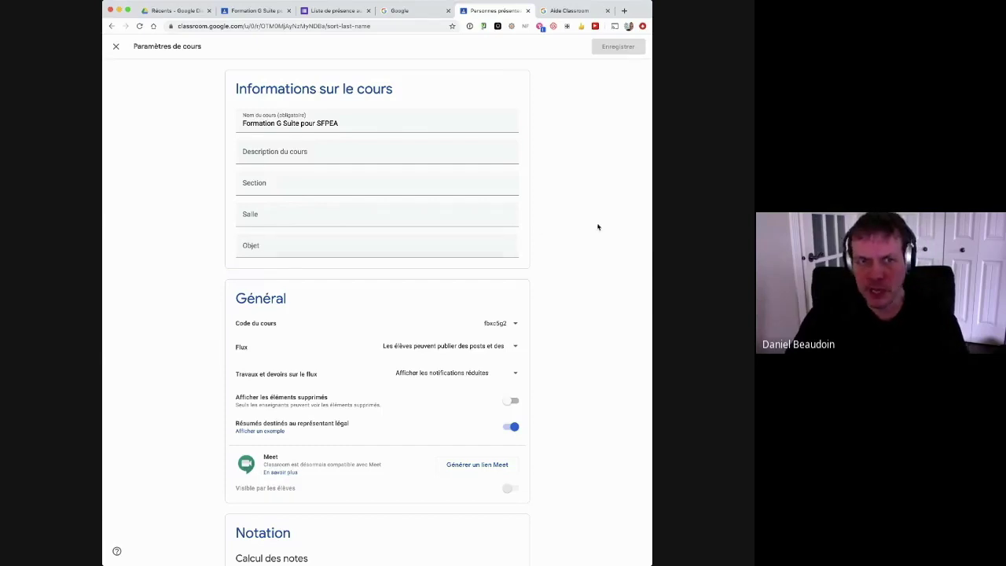
scroll(588, 238, down, 3)
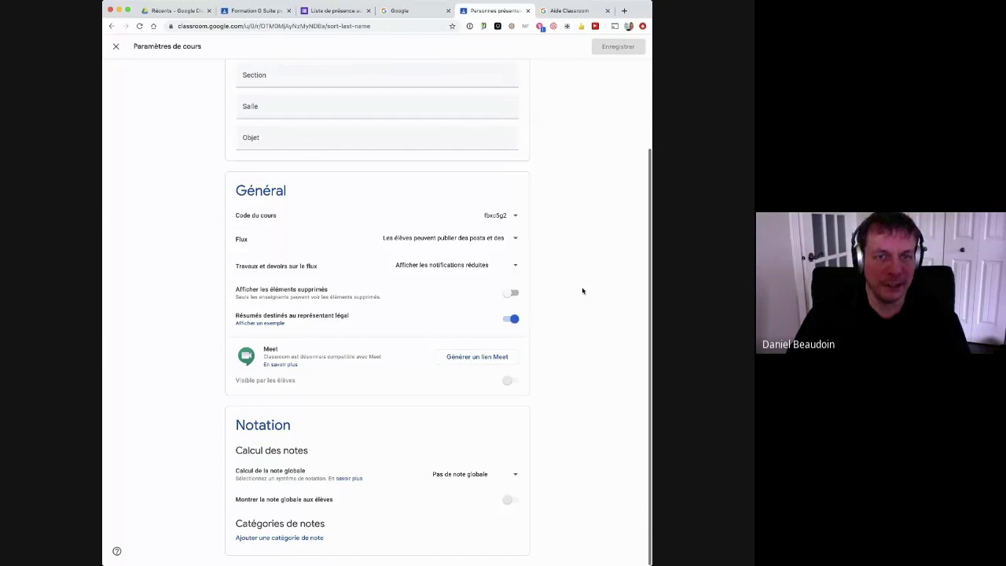
click(519, 216)
click(558, 213)
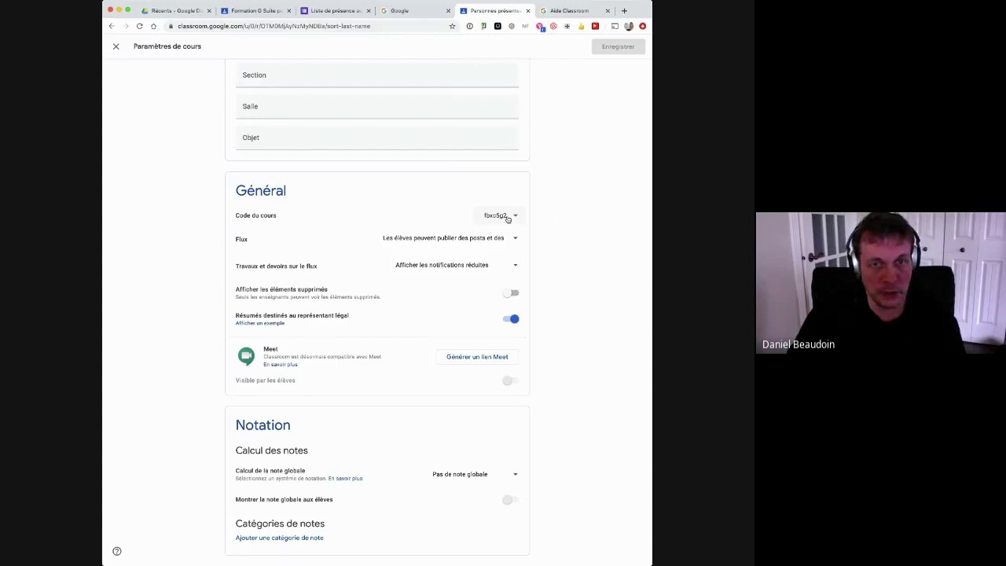
Check the Flux posting choices in the Général section, and leave the settings for the course's Flux page
double_click(240, 240)
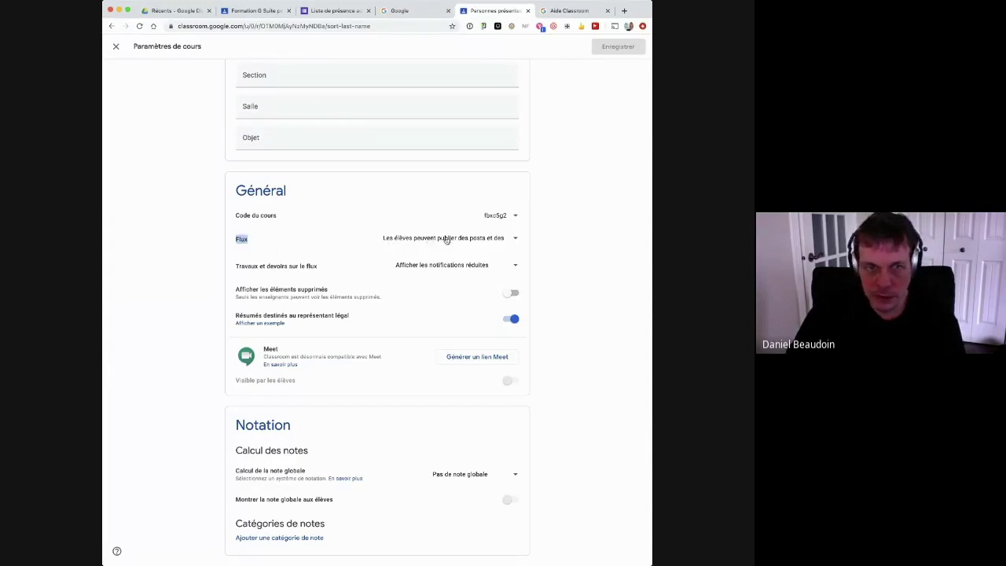
click(515, 242)
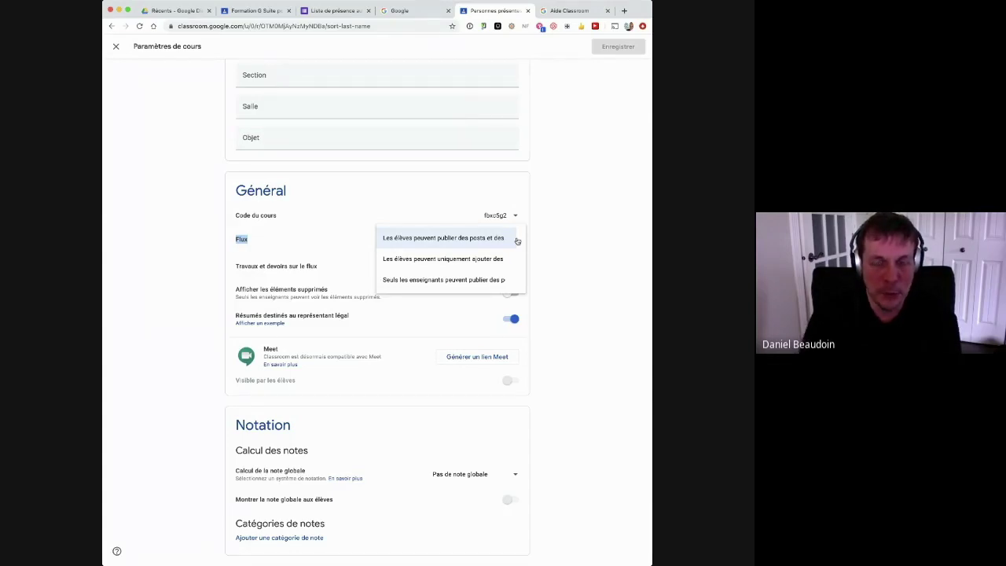
click(570, 103)
scroll(585, 114, up, 3)
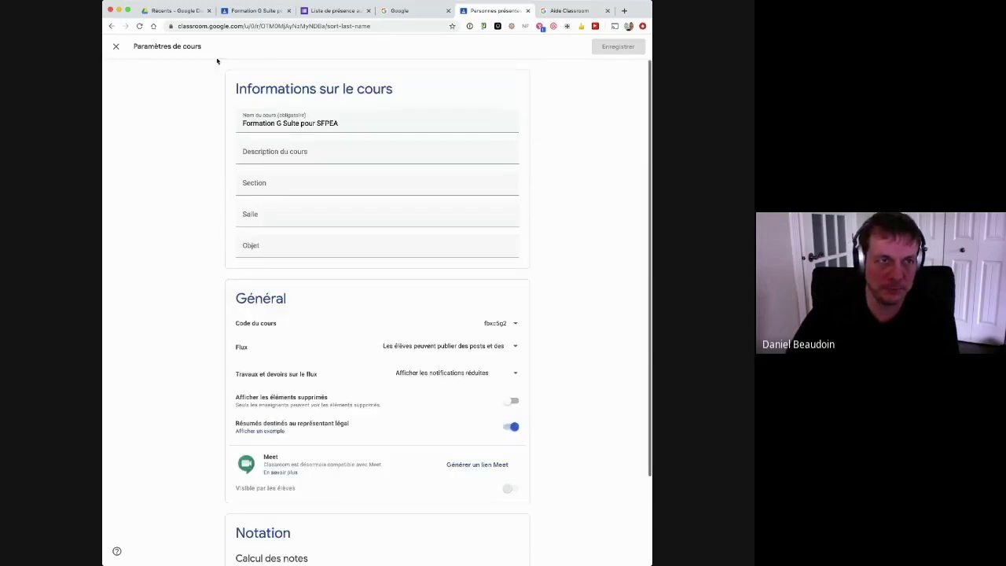
click(116, 47)
click(292, 48)
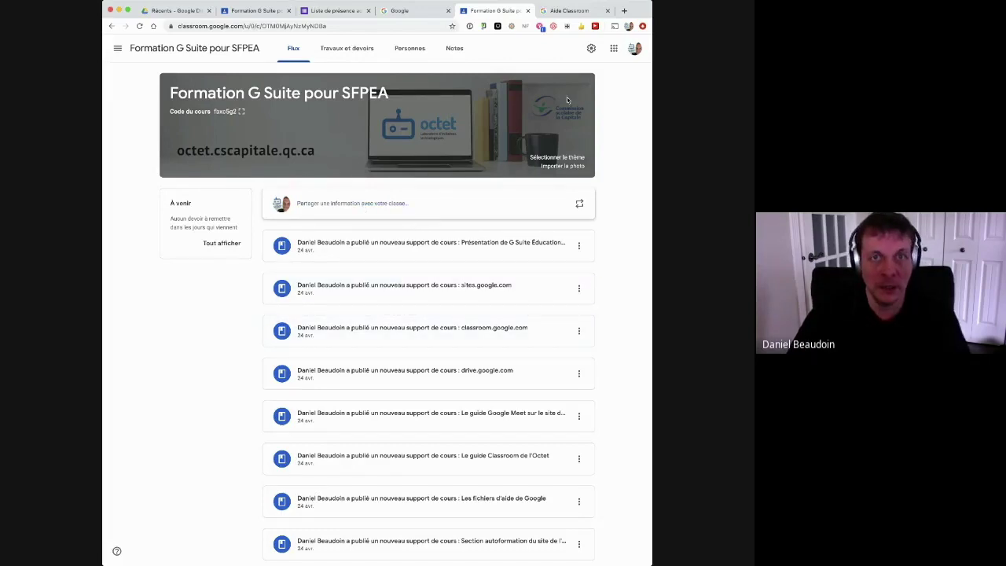
Reopen the course settings from the Flux page and review who can be allowed to post and comment in Flux
click(591, 49)
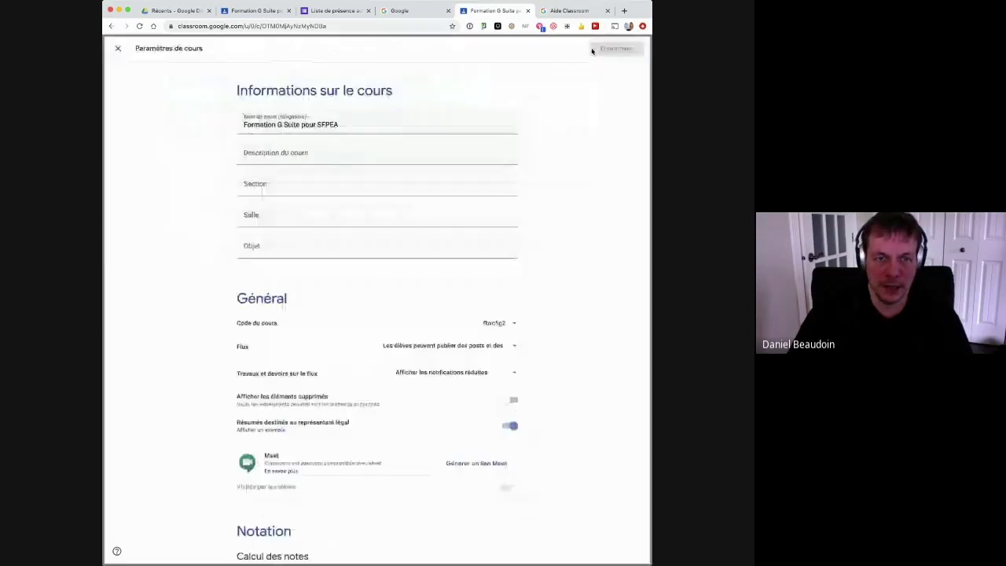
scroll(575, 307, down, 2)
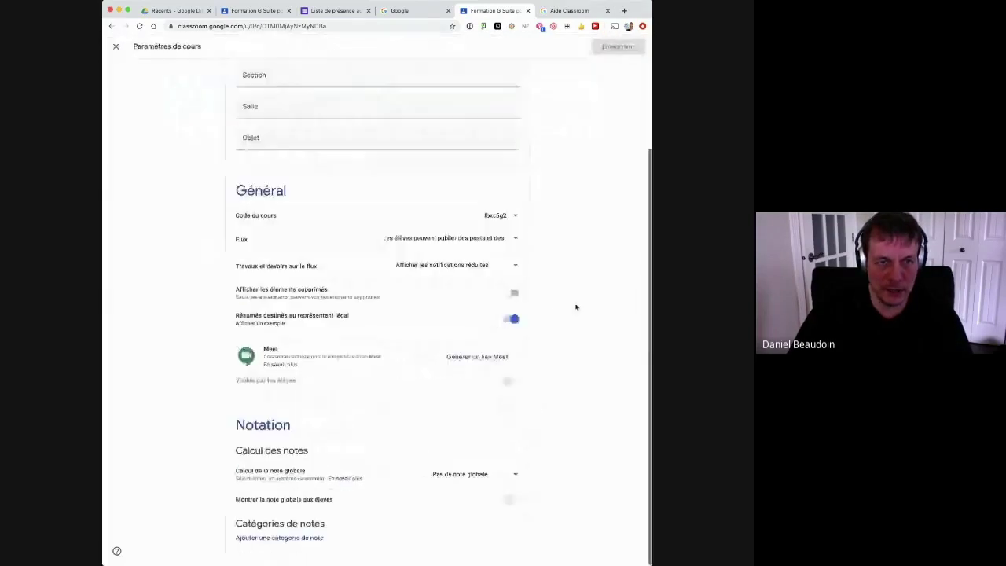
click(472, 238)
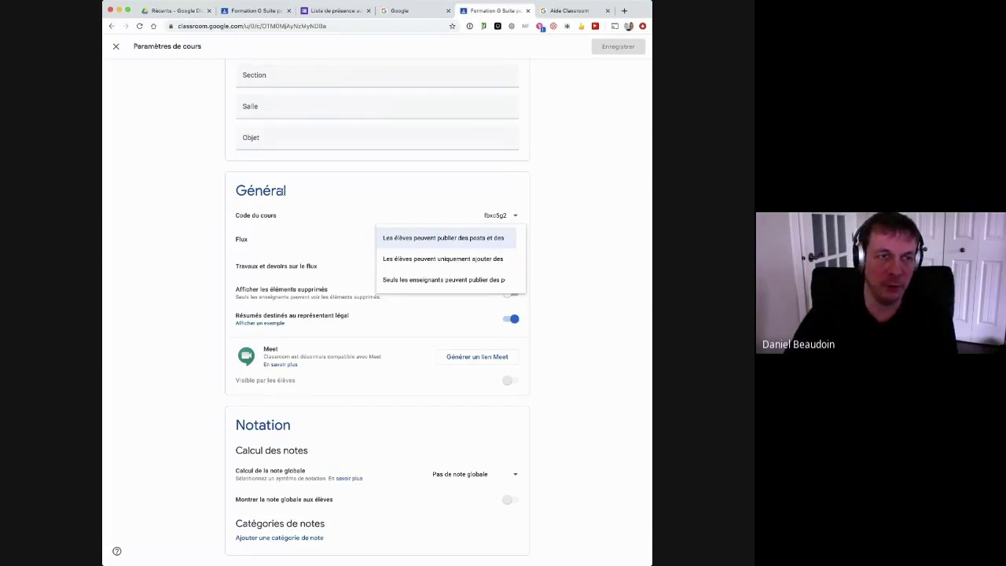
click(187, 209)
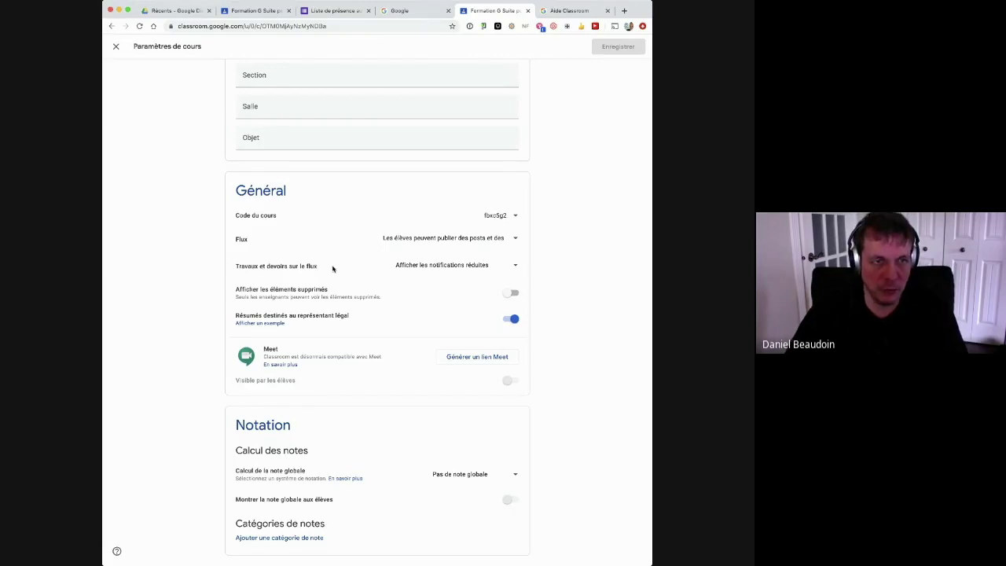
Review the display choices offered for Travaux et devoirs sur le flux without changing the selection
click(496, 265)
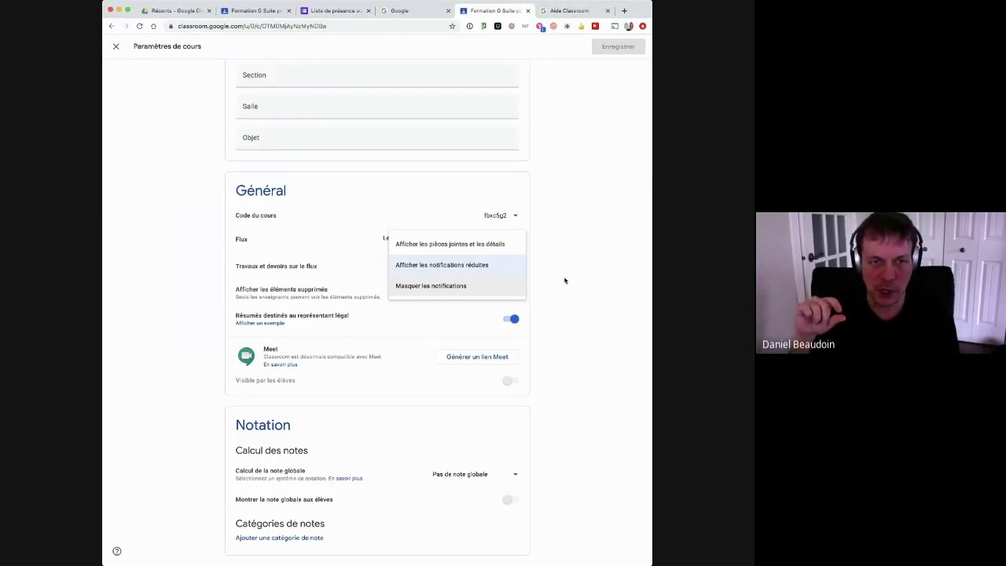
click(565, 281)
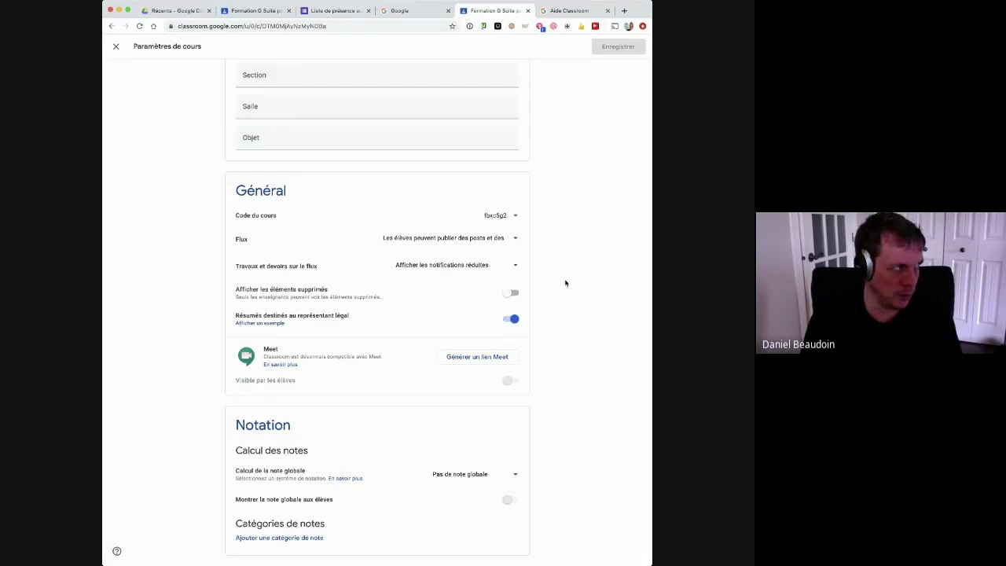
click(506, 267)
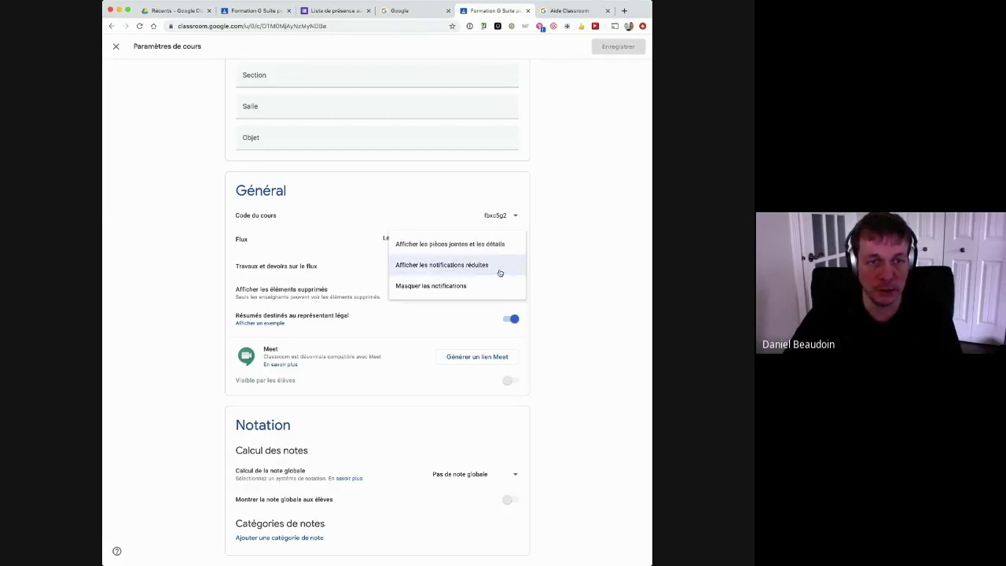
click(581, 272)
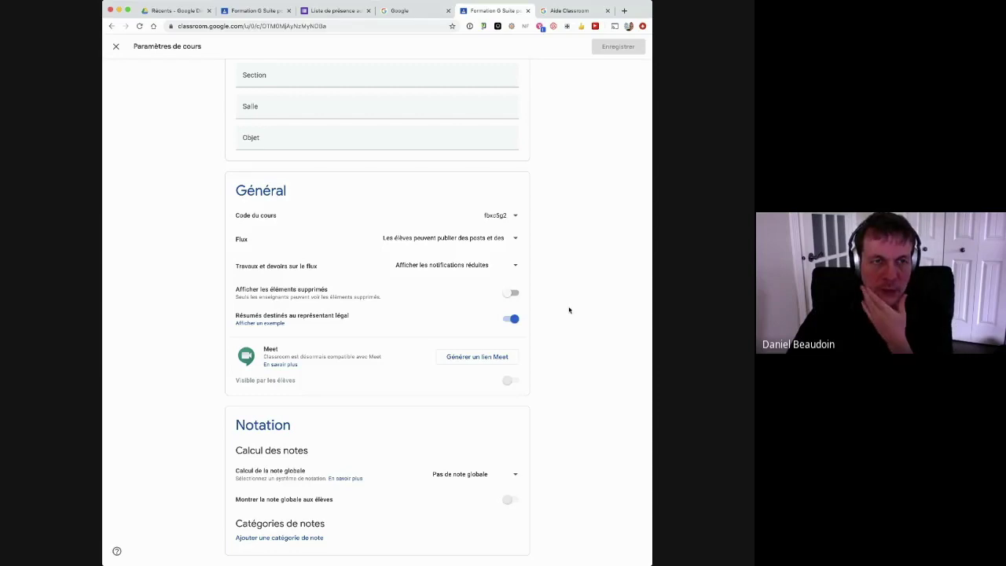
Turn off Résumés destinés au représentant légal and read through the example guardian e-mail summary on its help page
click(514, 320)
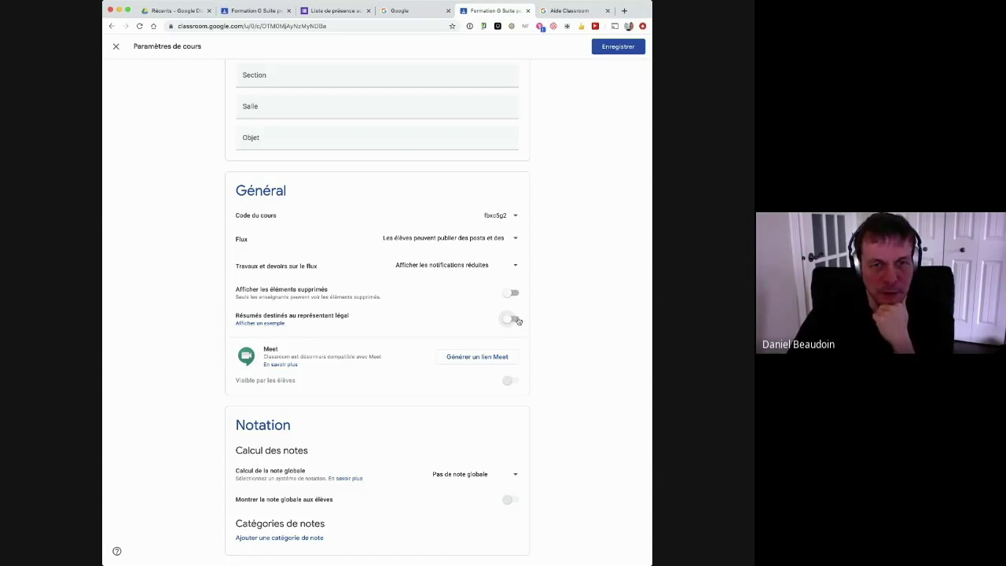
click(251, 326)
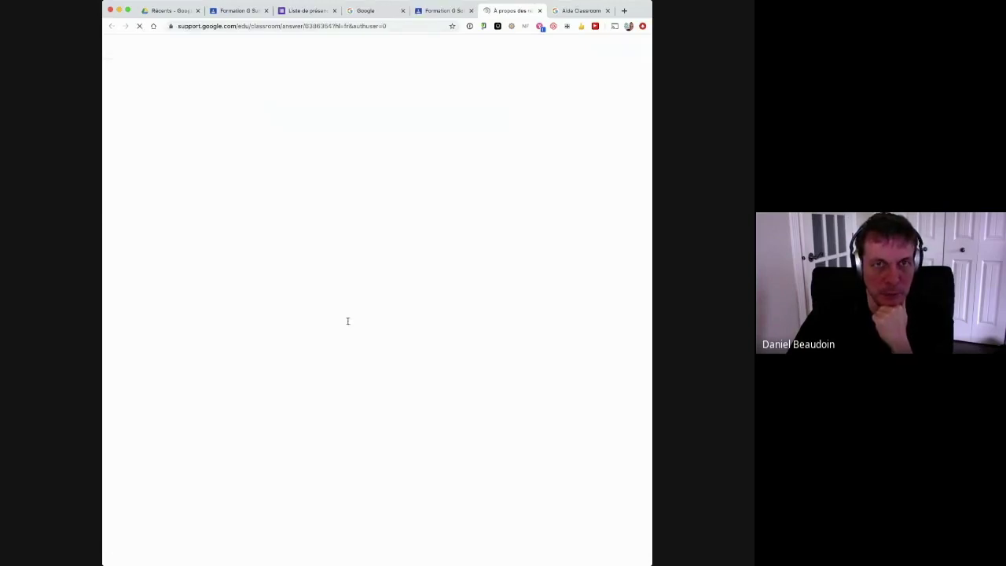
scroll(413, 319, down, 5)
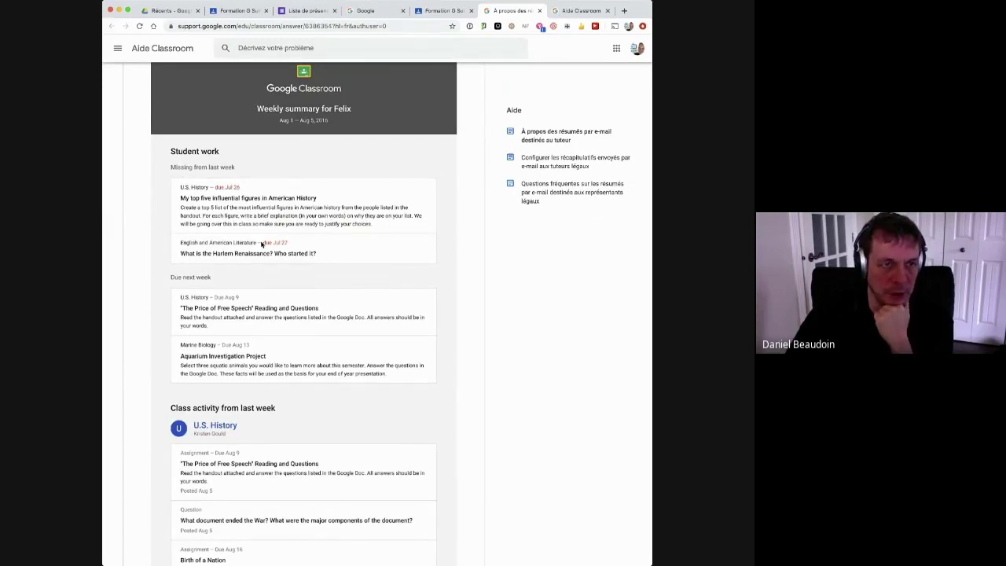
scroll(364, 261, down, 2)
scroll(364, 261, down, 1)
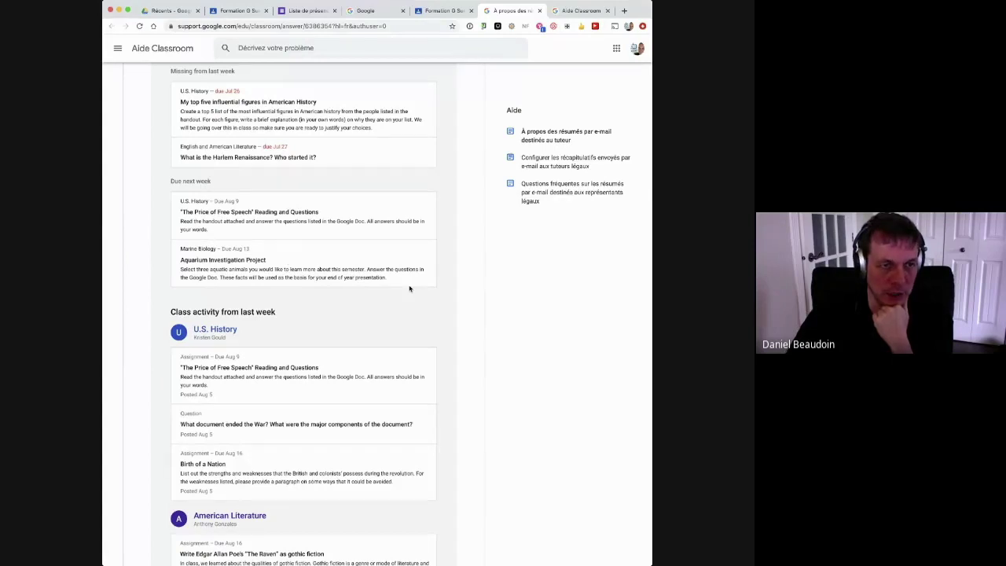
scroll(398, 297, down, 1)
scroll(399, 297, down, 4)
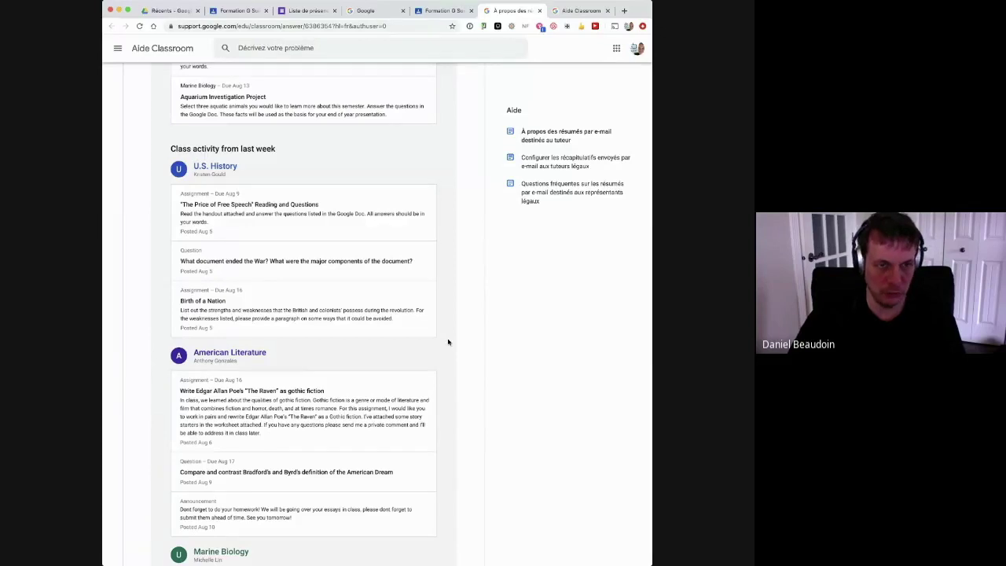
scroll(446, 343, down, 4)
scroll(446, 344, up, 9)
scroll(446, 342, up, 3)
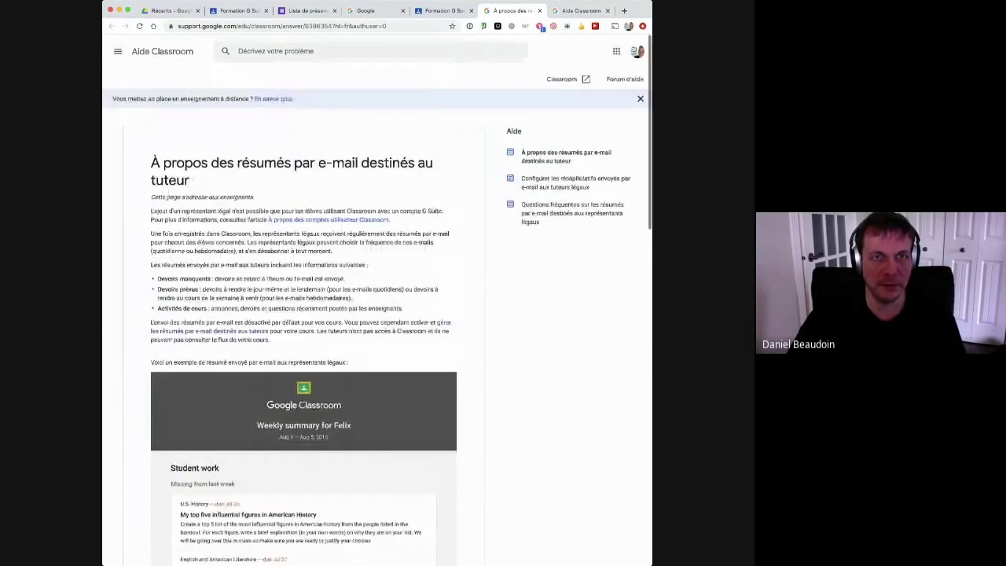
key(super+w)
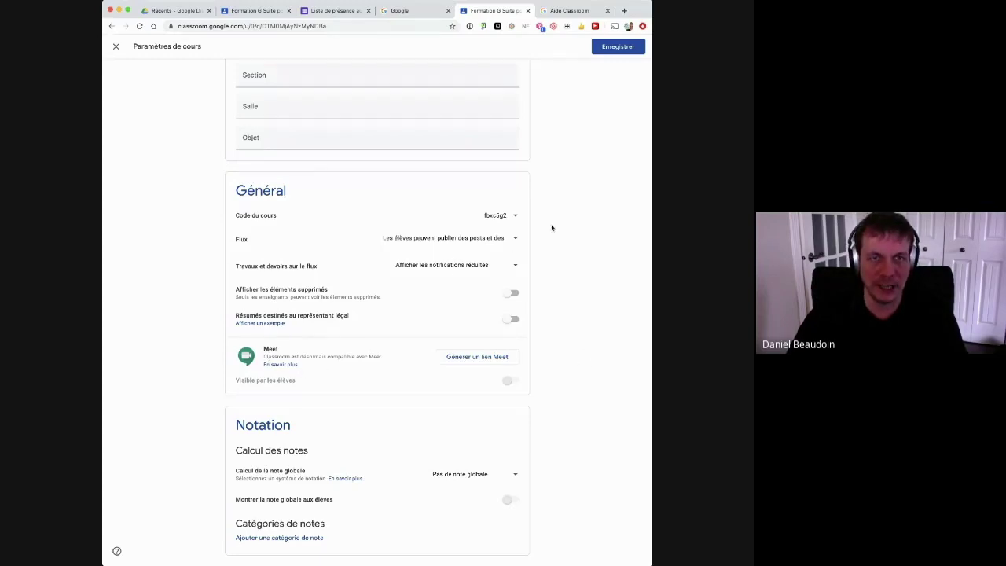
Generate a Meet link for the course, visible to students, and save the course settings
scroll(554, 232, up, 3)
scroll(560, 235, down, 3)
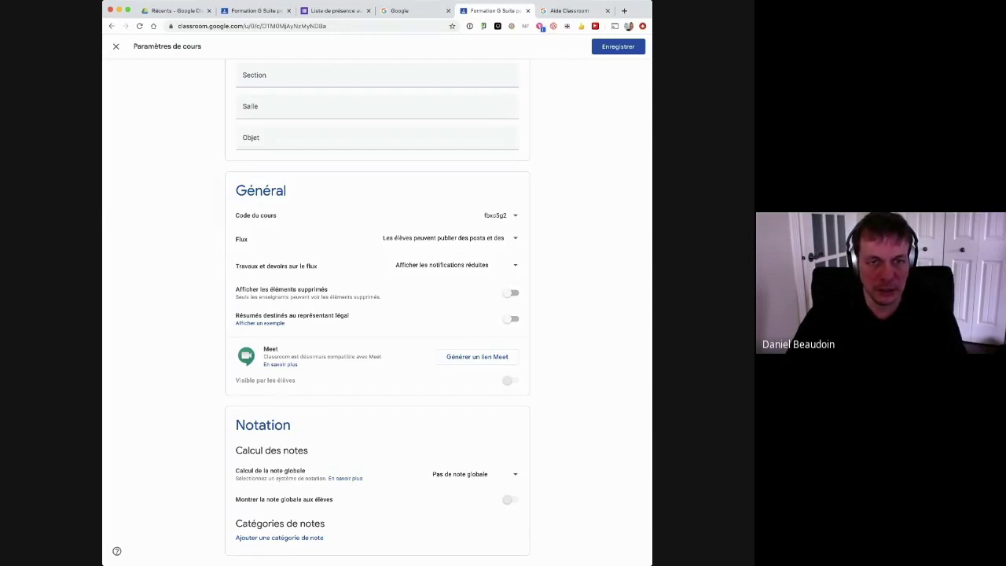
click(476, 357)
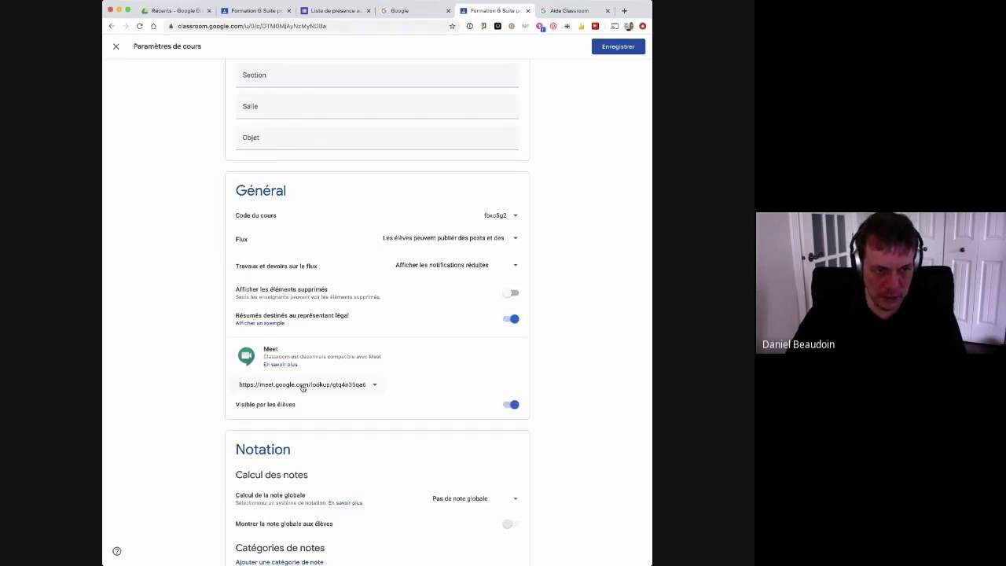
click(375, 385)
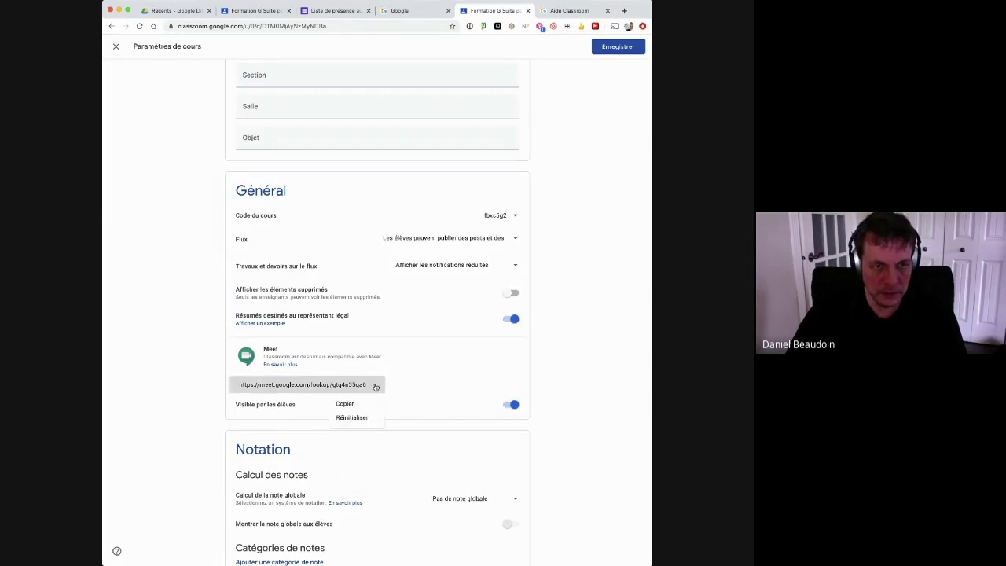
click(568, 383)
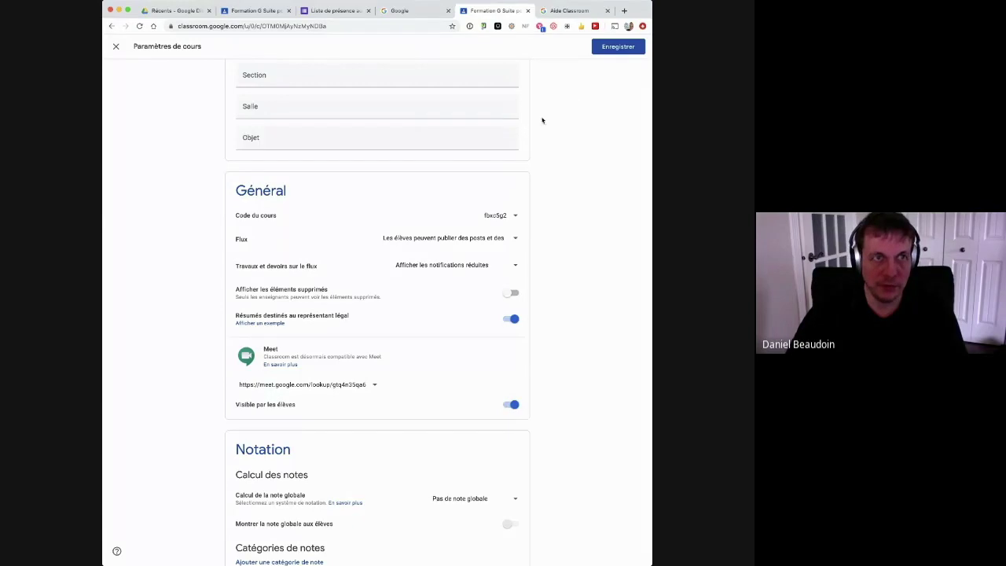
click(620, 48)
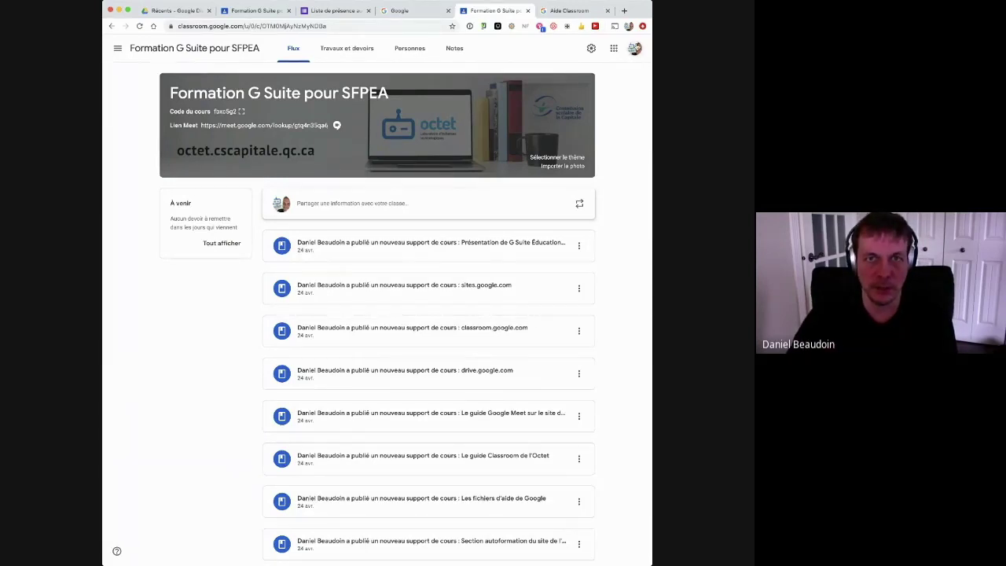
Turn off Visible par les élèves for the Meet link, review the link's menu options, and save the course settings
click(593, 49)
scroll(595, 393, down, 5)
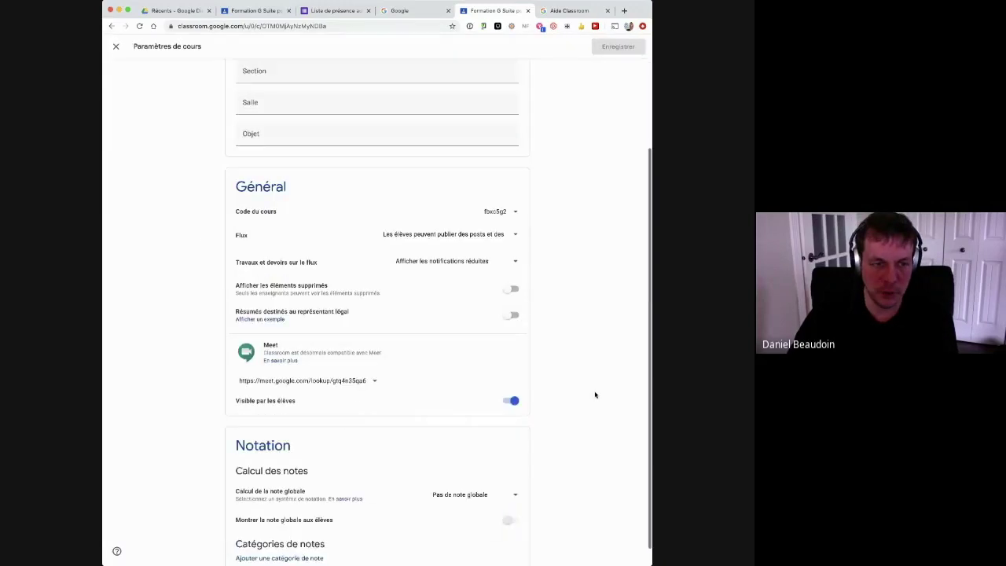
click(511, 381)
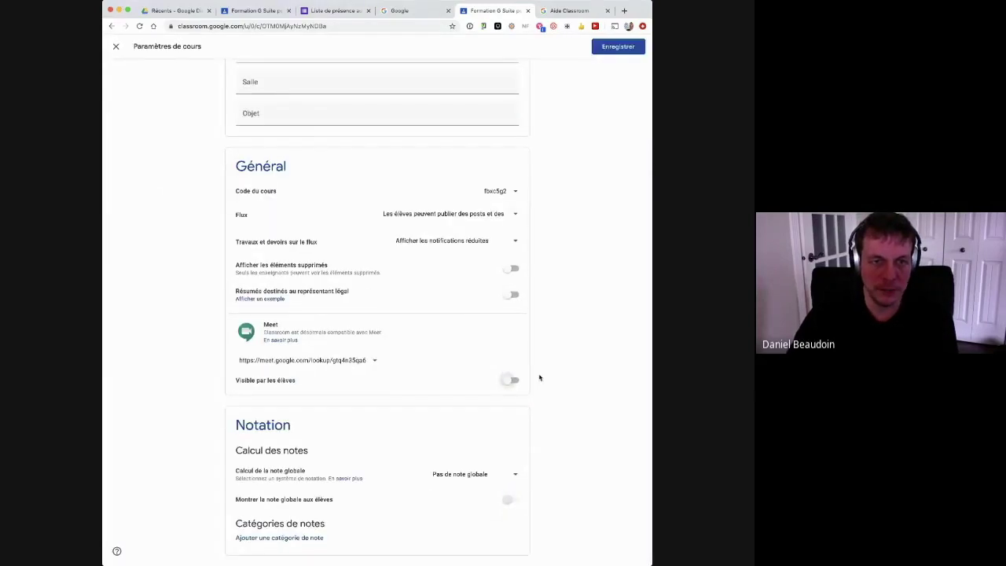
click(346, 364)
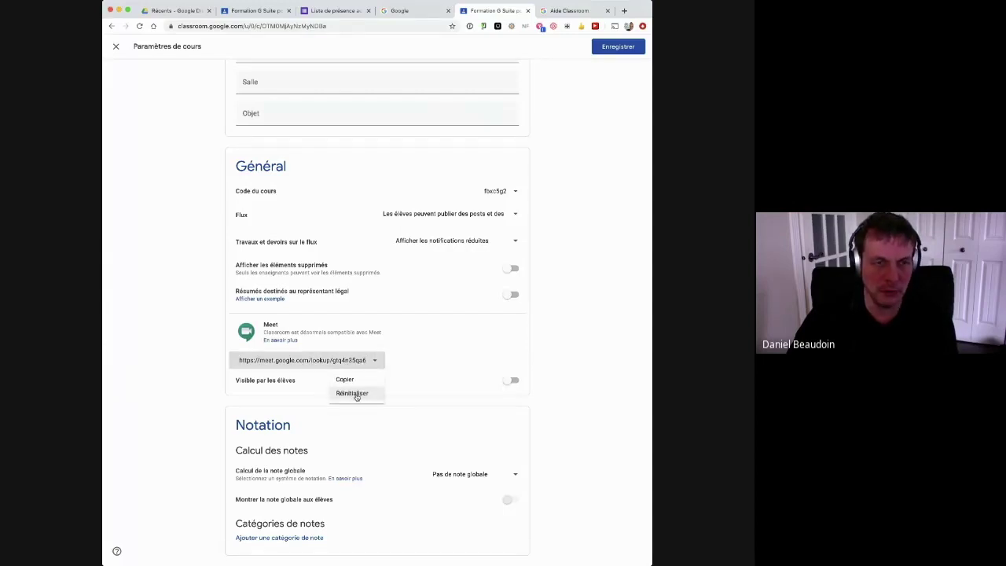
click(580, 281)
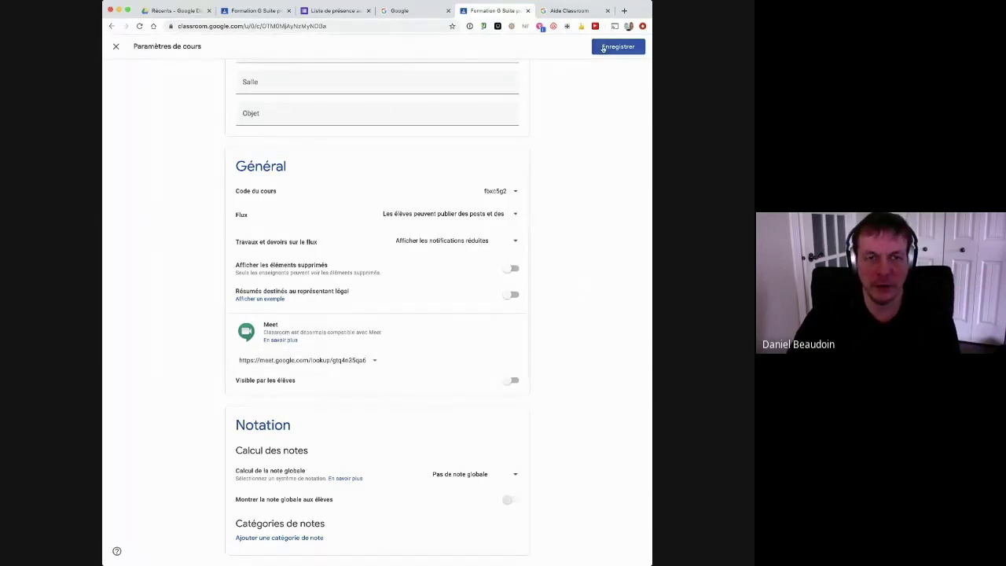
click(613, 48)
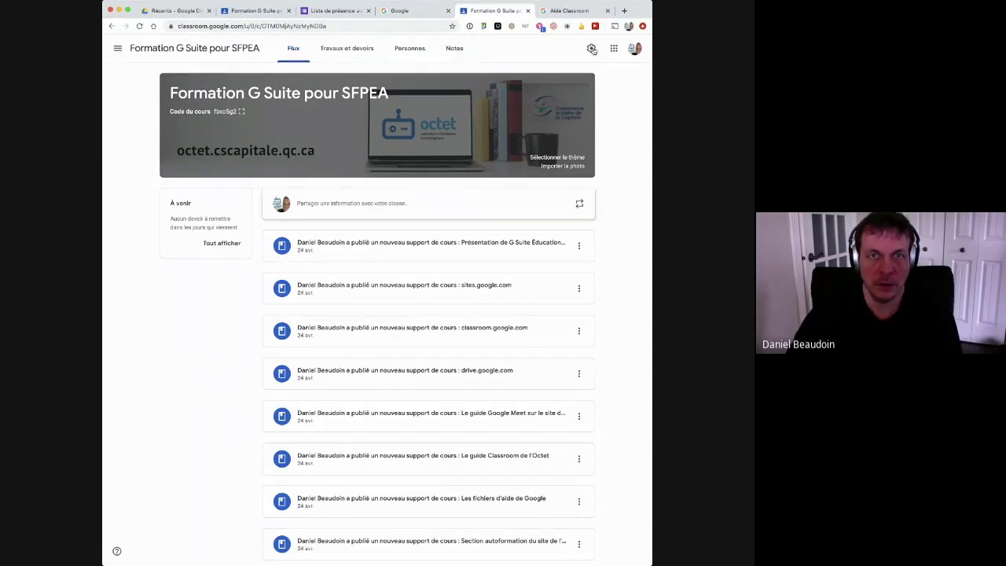
Reopen the course settings and review the Calcul de la note globale choices without changing the selection
click(592, 48)
scroll(591, 289, down, 3)
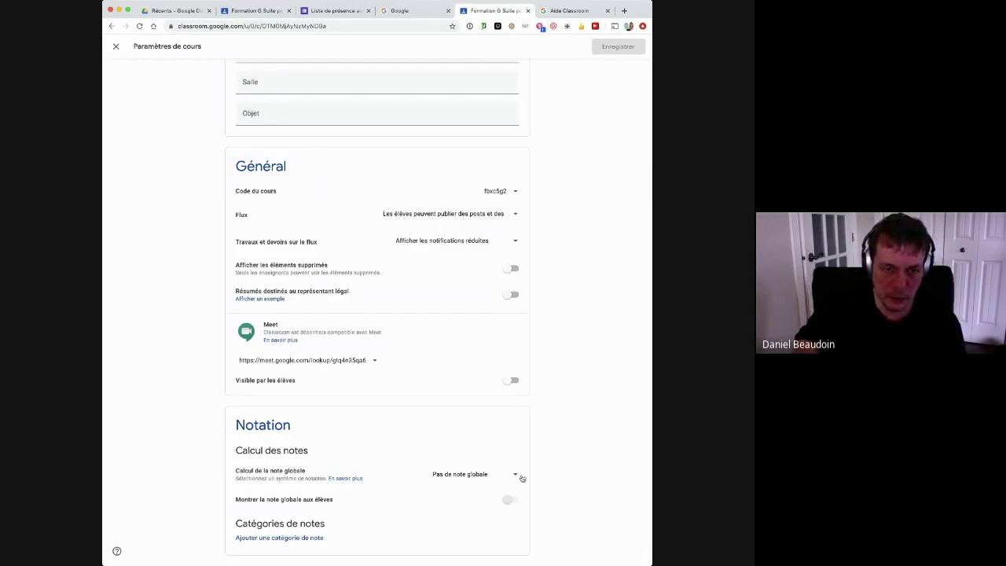
click(483, 477)
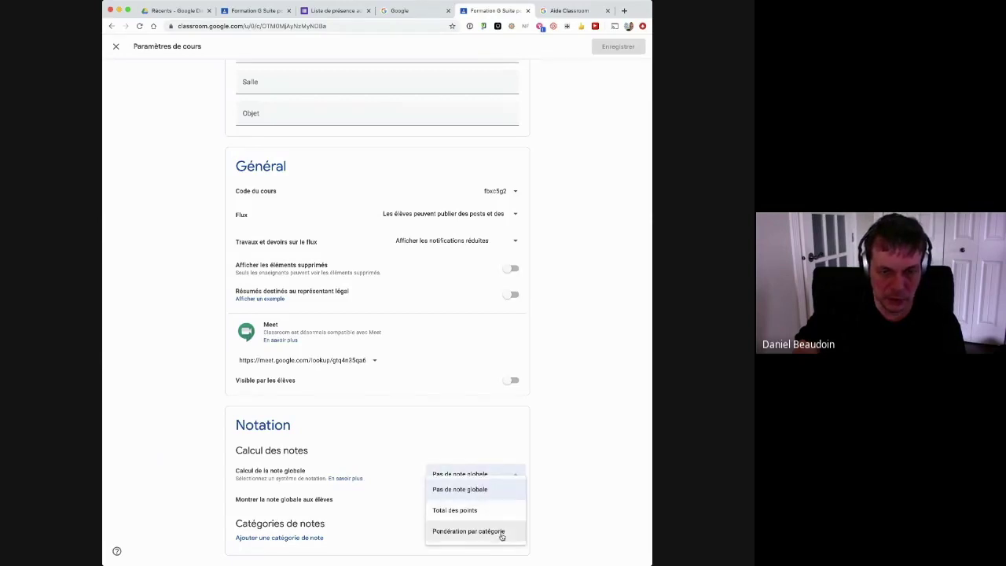
click(569, 460)
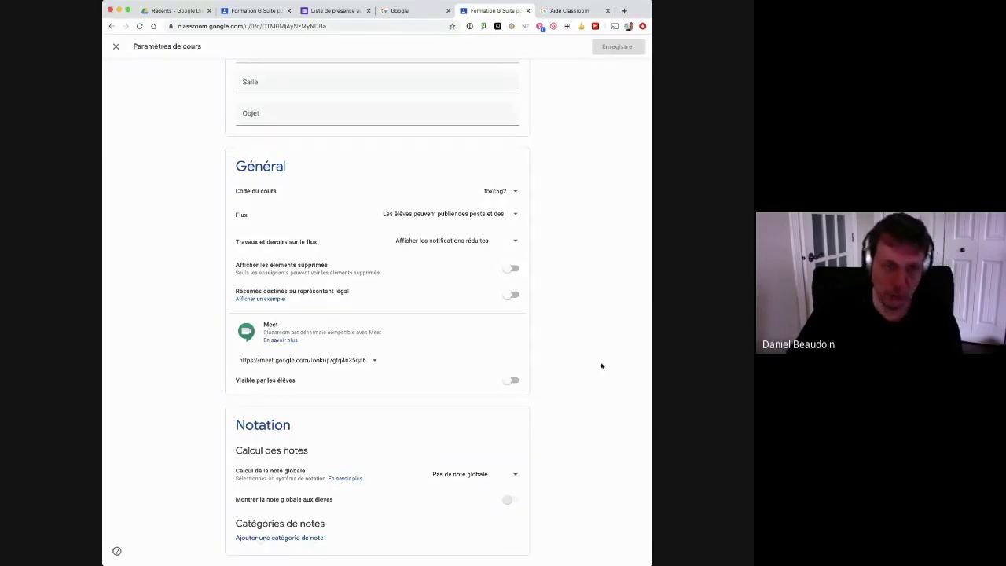
scroll(563, 373, up, 3)
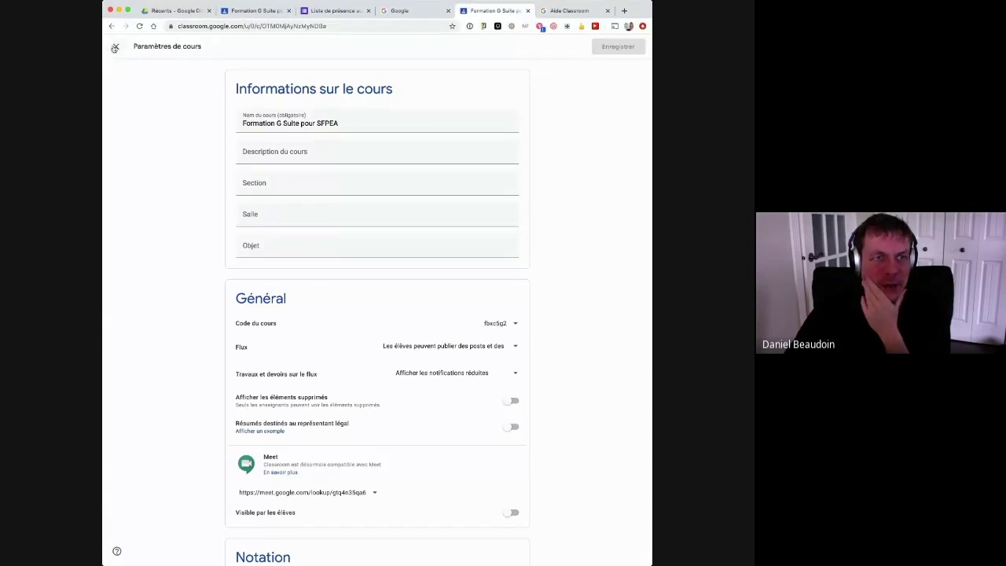
click(115, 48)
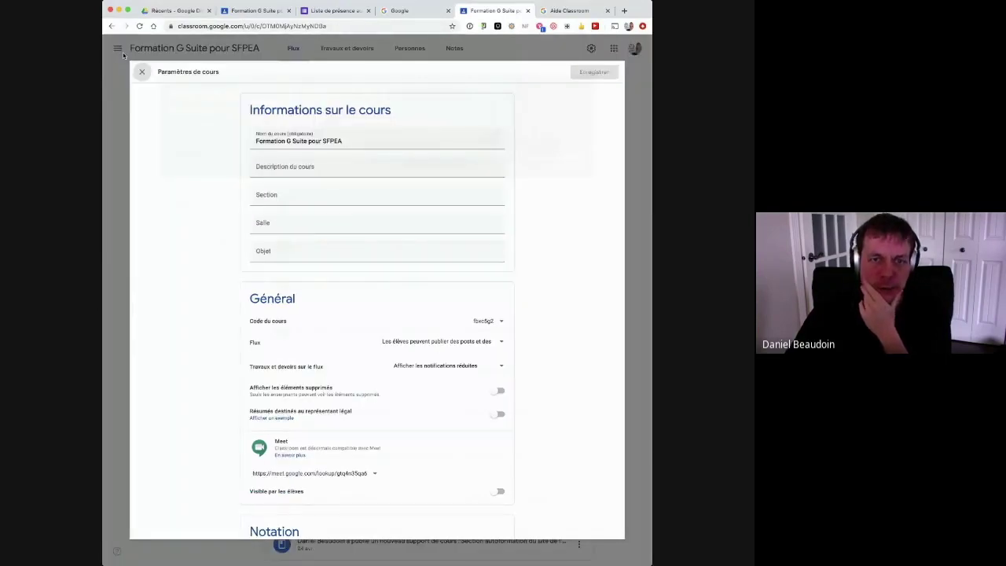
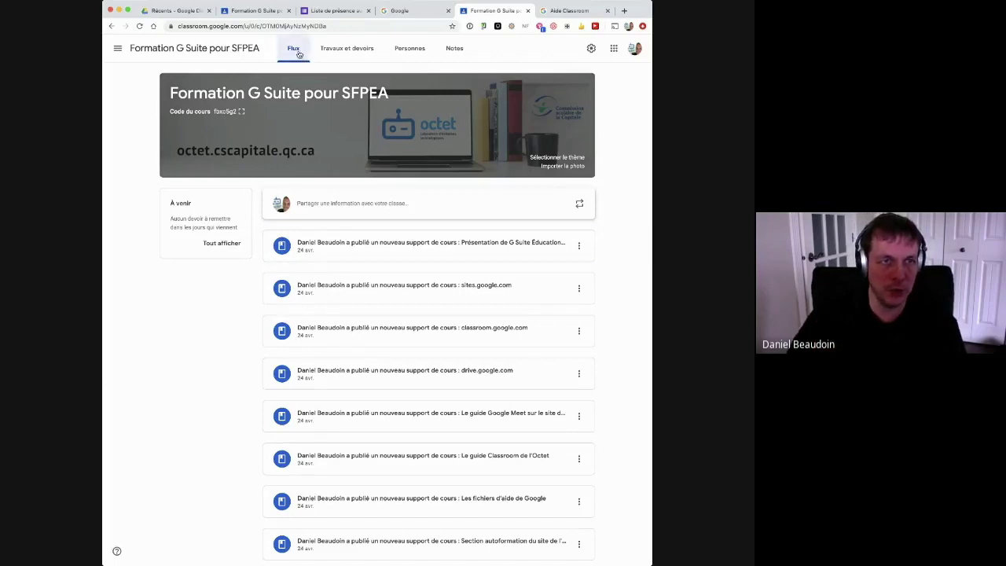
Start a new announcement in Flux with the message "Bonjour à tous!"
click(377, 204)
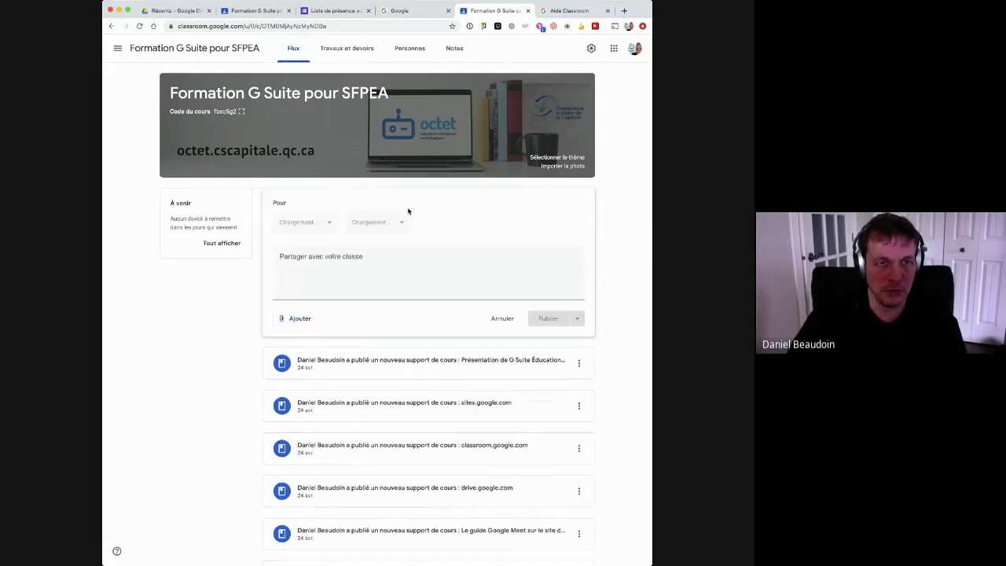
text(Bn)
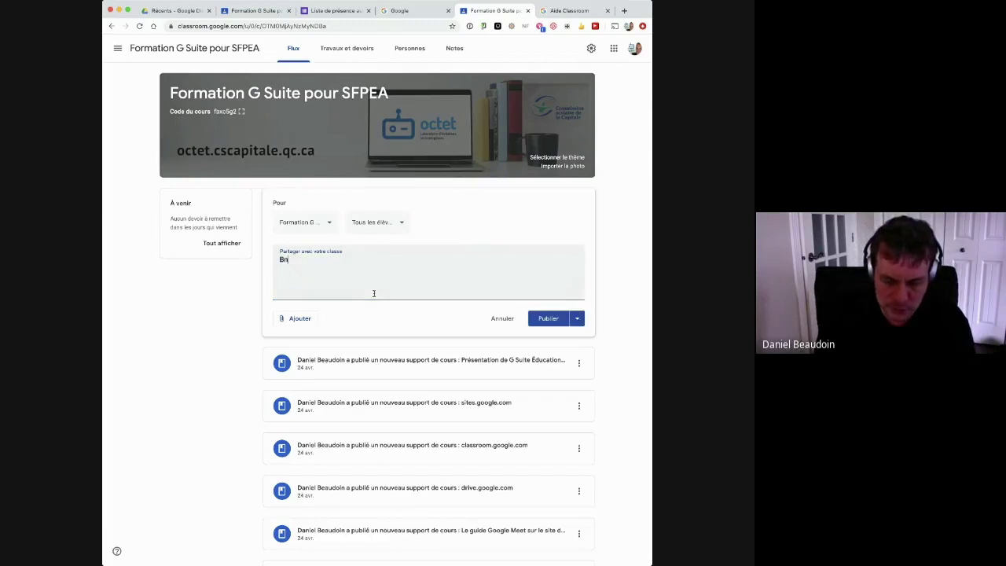
key(BackSpace)
key(BackSpace)
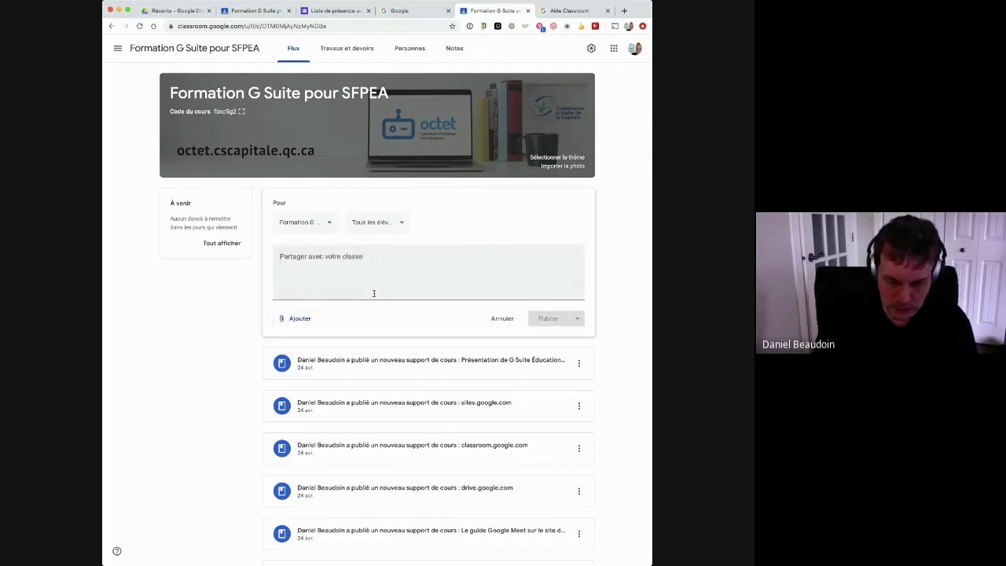
text(Bonjour à tous!)
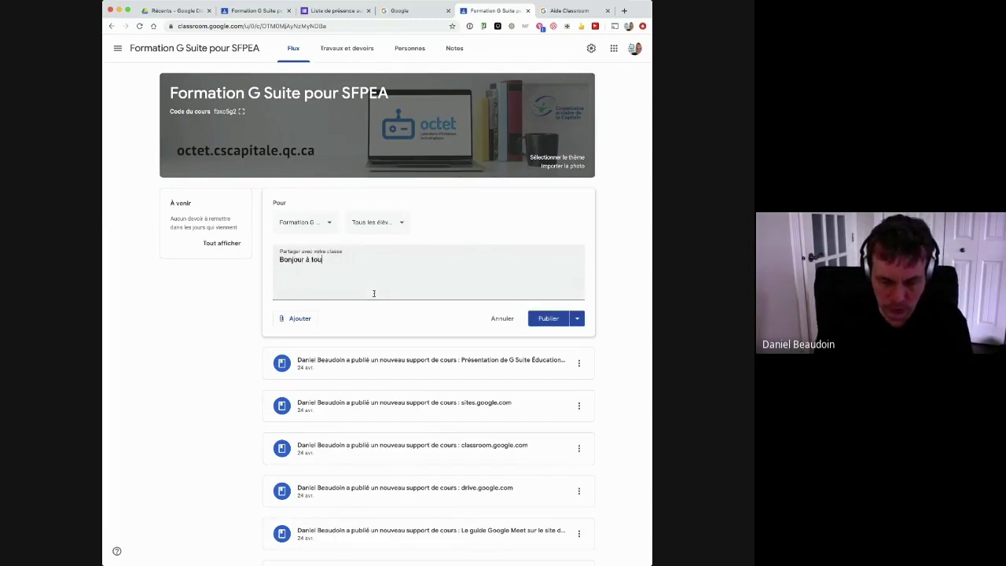
Review the courses and students the announcement can be addressed to, keeping the current course and all students selected
click(322, 224)
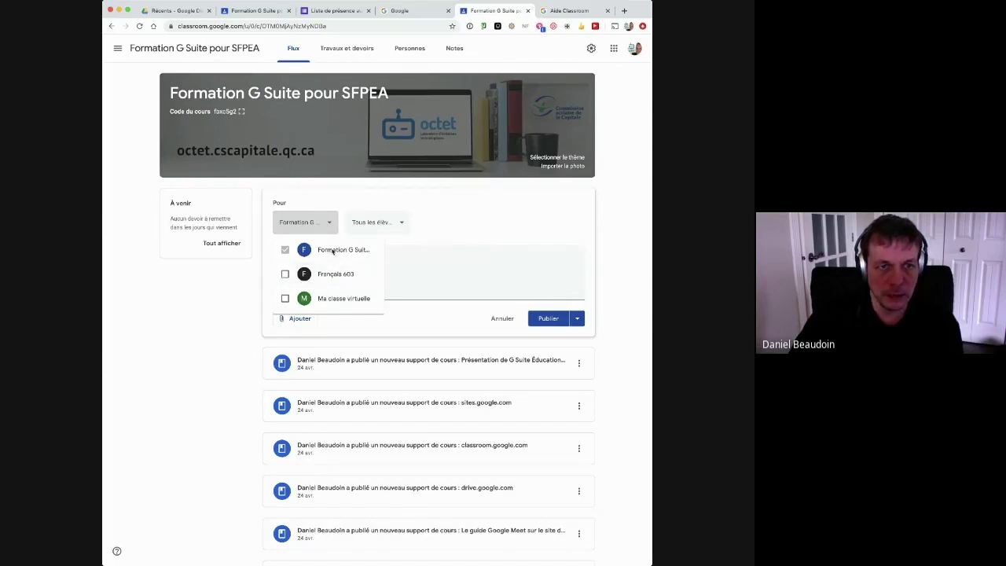
click(393, 224)
click(398, 223)
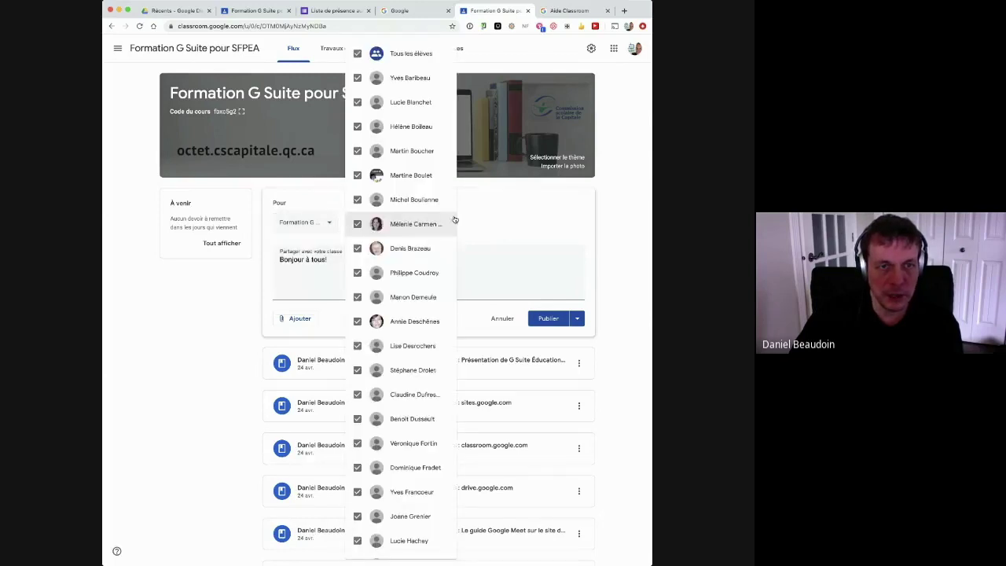
scroll(414, 217, down, 1)
scroll(415, 217, down, 5)
scroll(420, 220, up, 6)
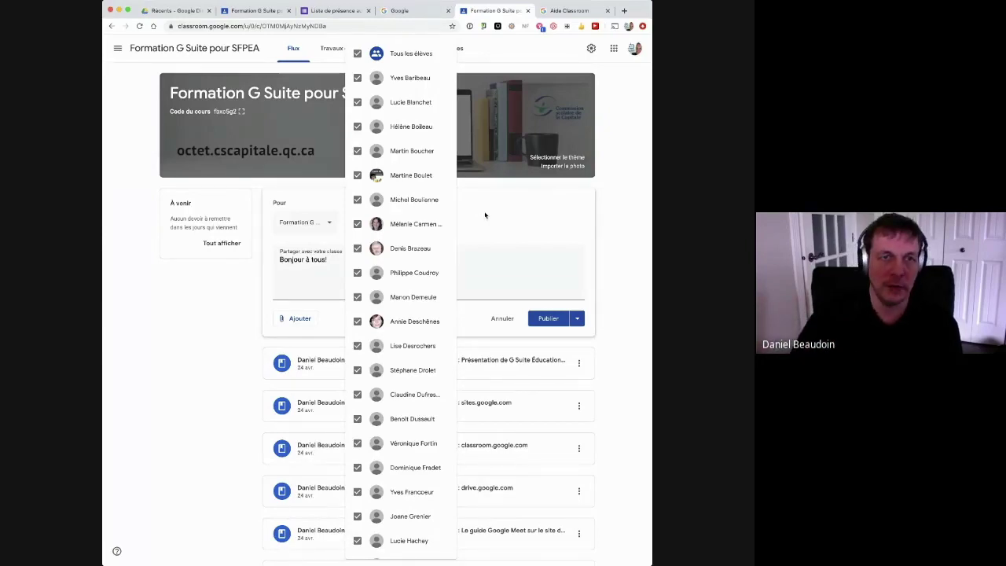
click(481, 215)
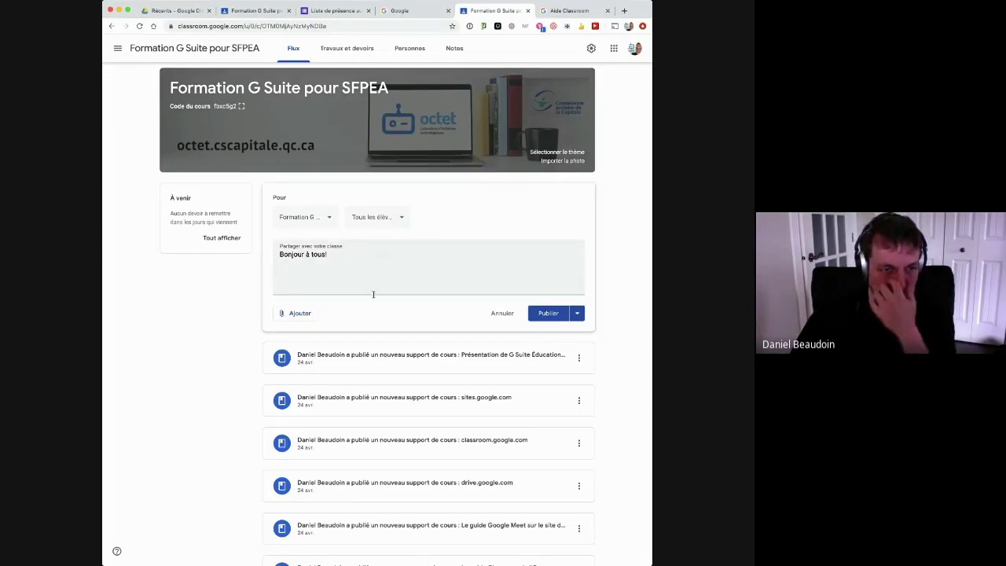
Review the announcement's attachment sources and publishing choices, and publish it immediately
click(295, 314)
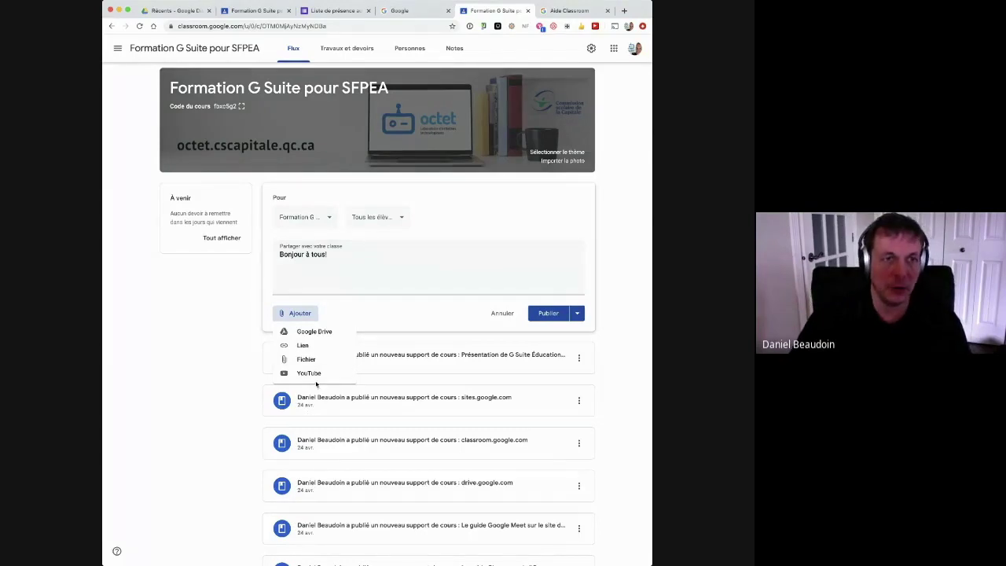
click(579, 314)
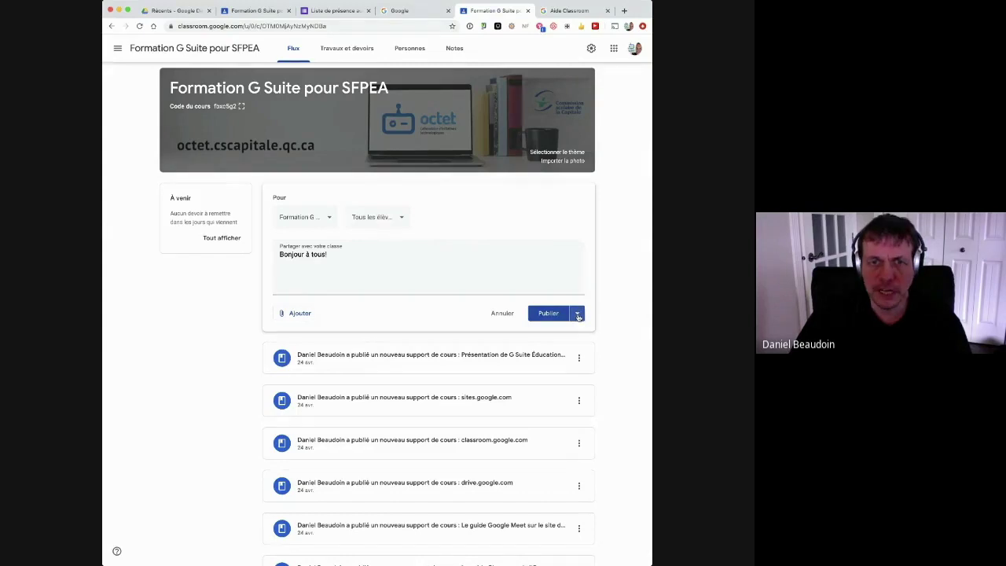
click(579, 314)
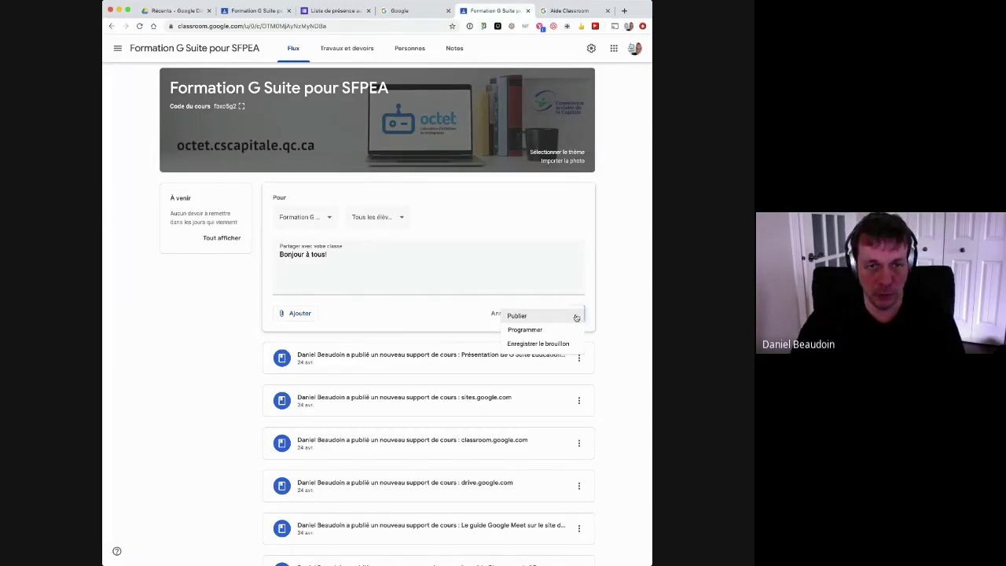
click(539, 316)
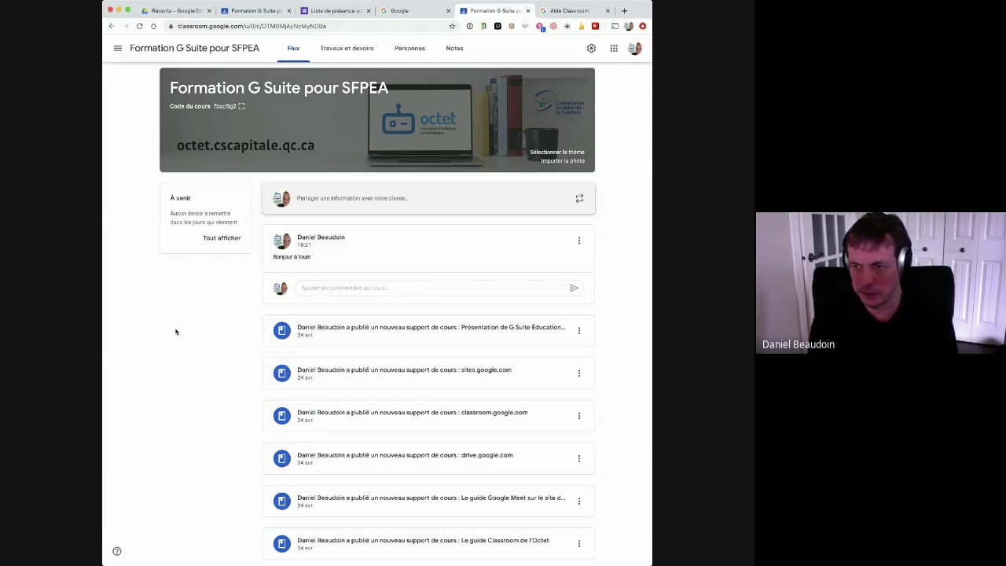
Check the Flux posting permission in the course settings without changing it
click(591, 48)
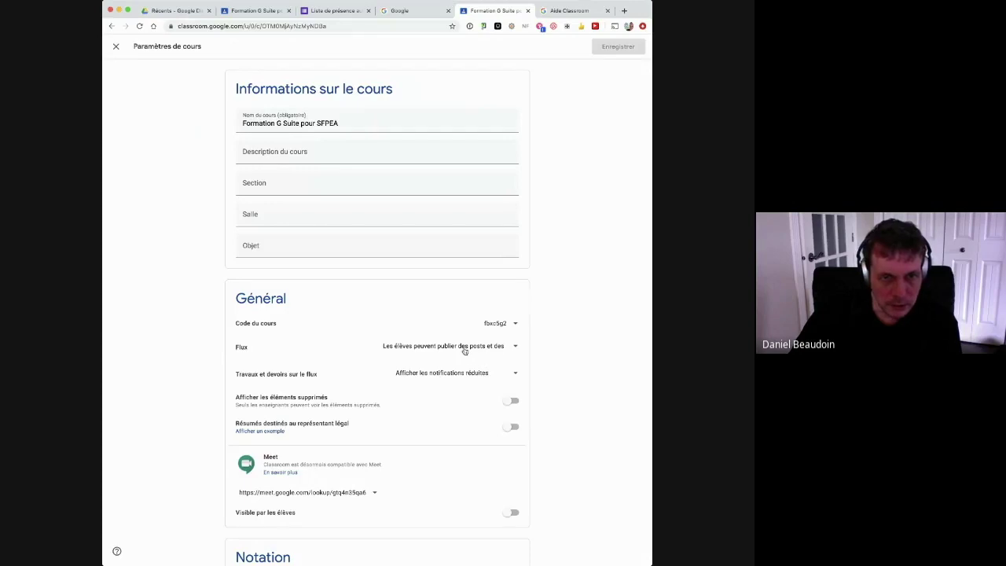
click(116, 47)
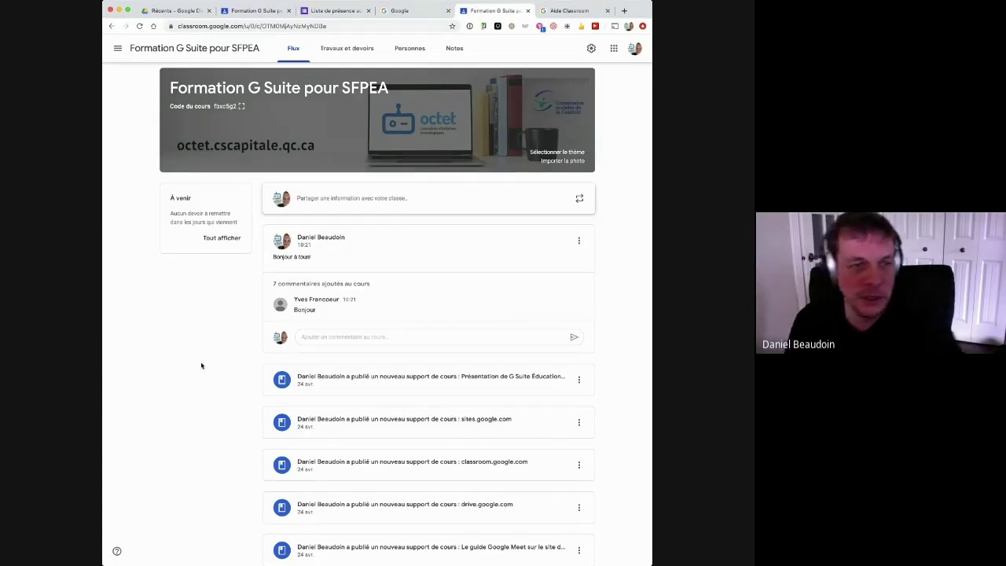
Expand the comments under the "Bonjour à tous!" announcement and read through them and the participants' new posts
click(321, 283)
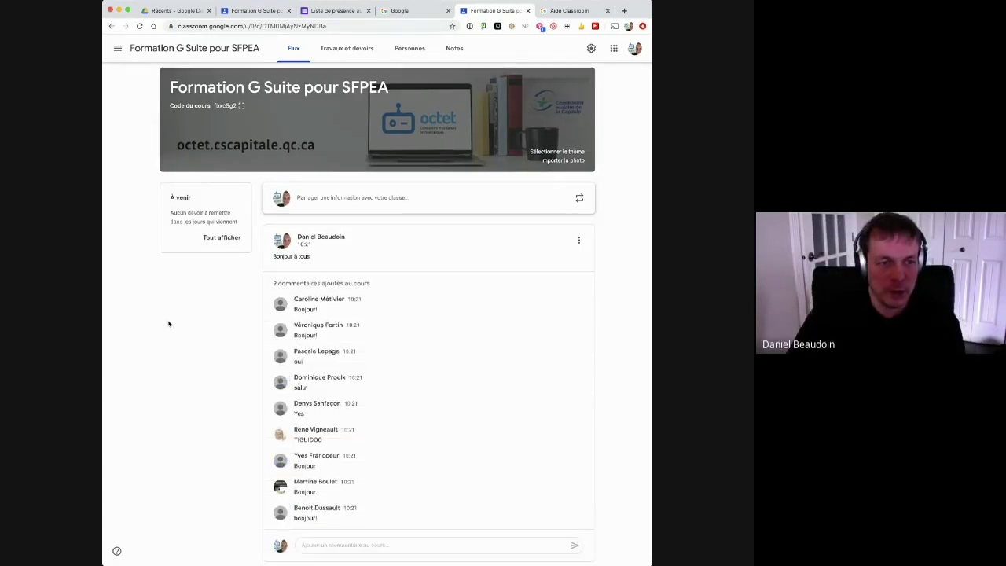
scroll(168, 323, down, 1)
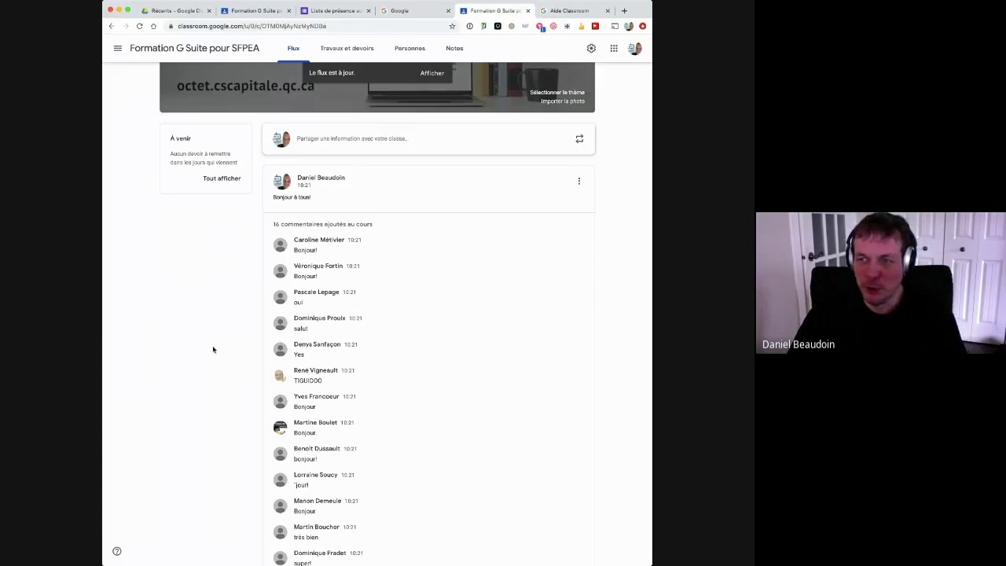
scroll(212, 349, down, 10)
scroll(213, 349, up, 7)
scroll(214, 349, down, 1)
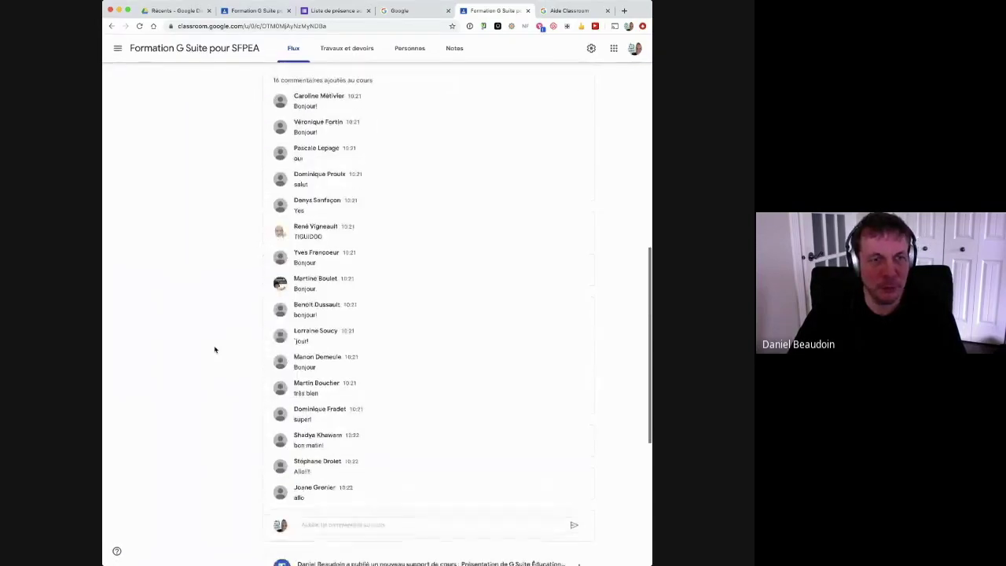
scroll(215, 349, down, 5)
scroll(214, 349, up, 10)
scroll(215, 349, down, 10)
scroll(214, 349, up, 10)
scroll(478, 324, up, 5)
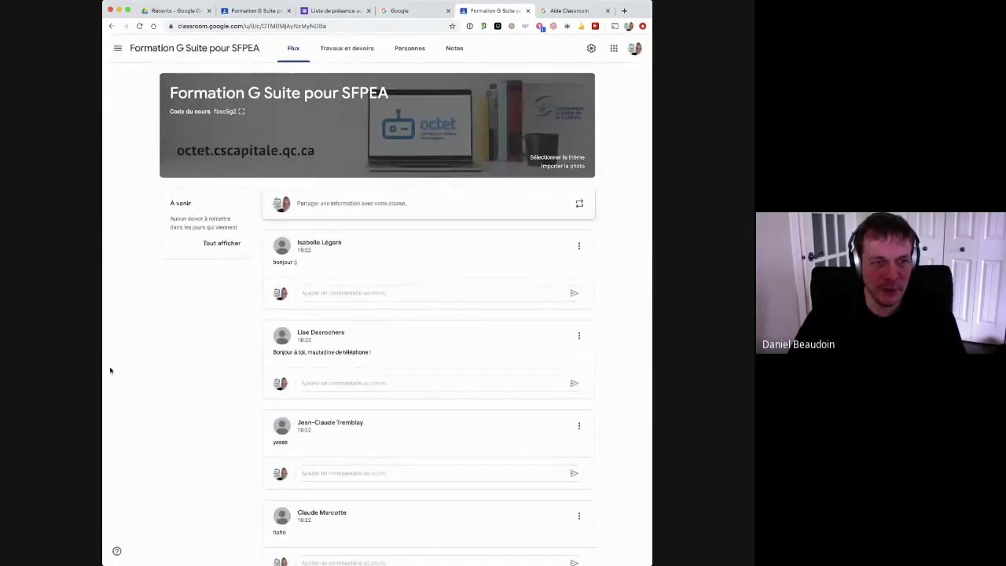
Reply to the participant's "bonjour :)" post with the comment "bonjour!"
click(340, 289)
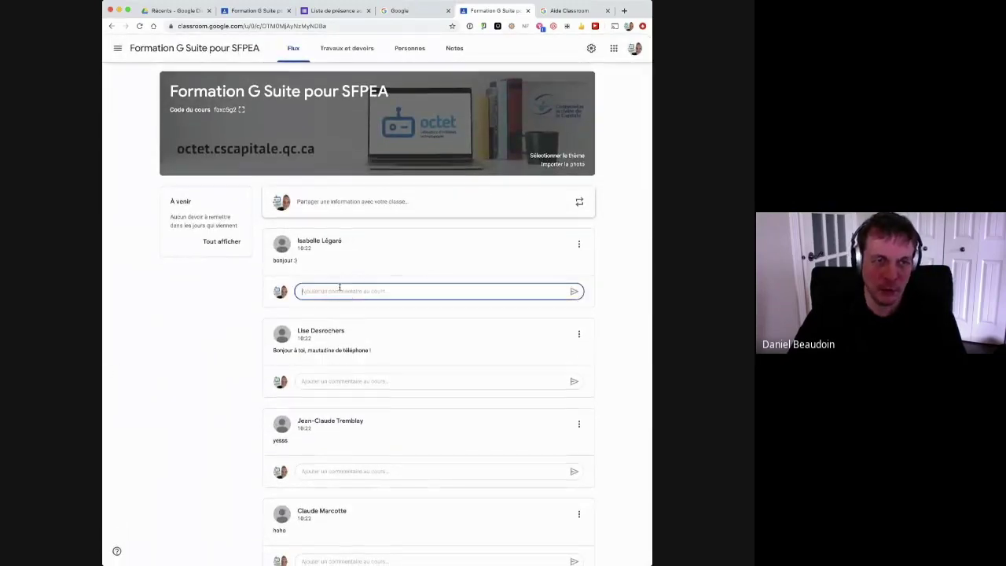
text(bnj)
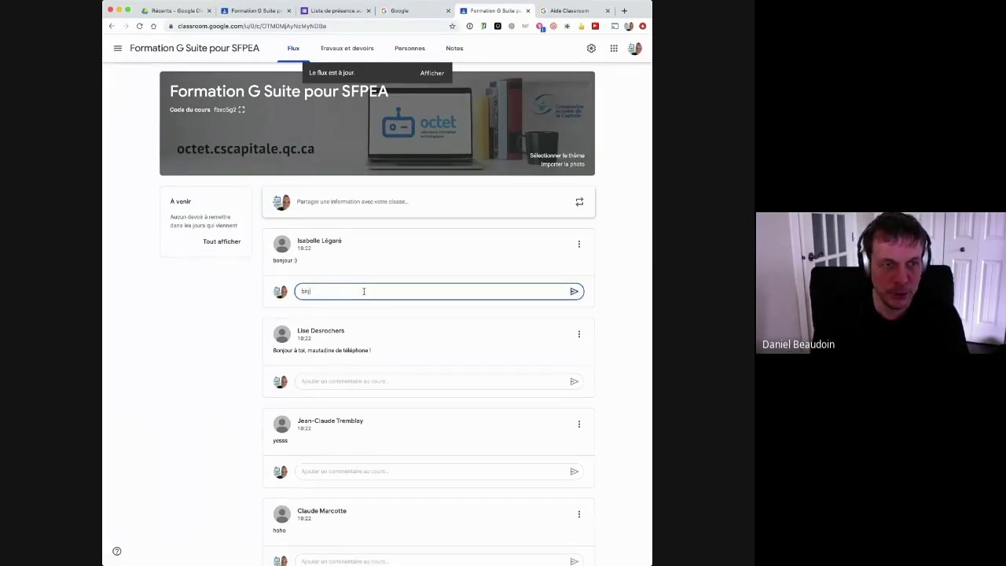
key(BackSpace)
text(onjour!)
key(Return)
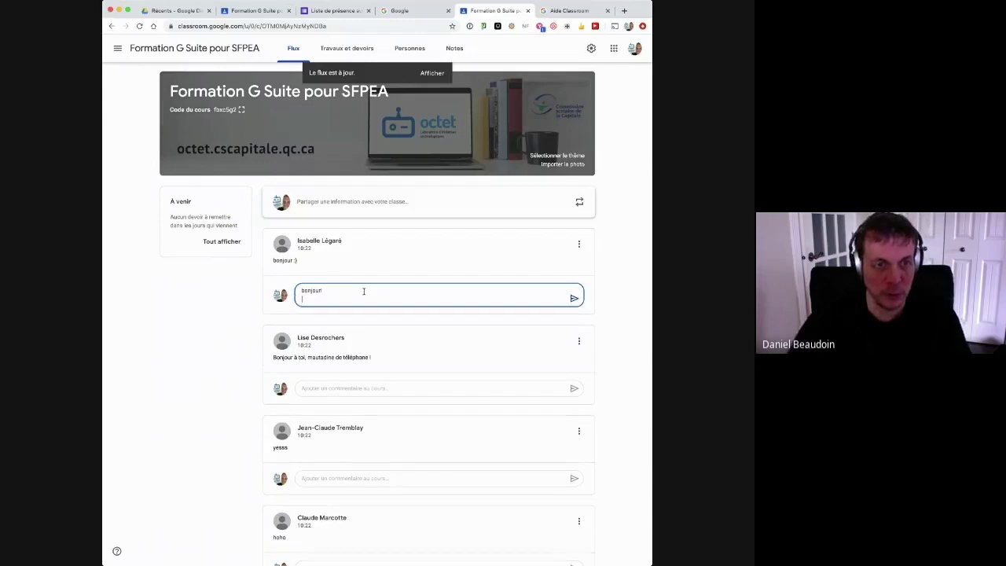
key(BackSpace)
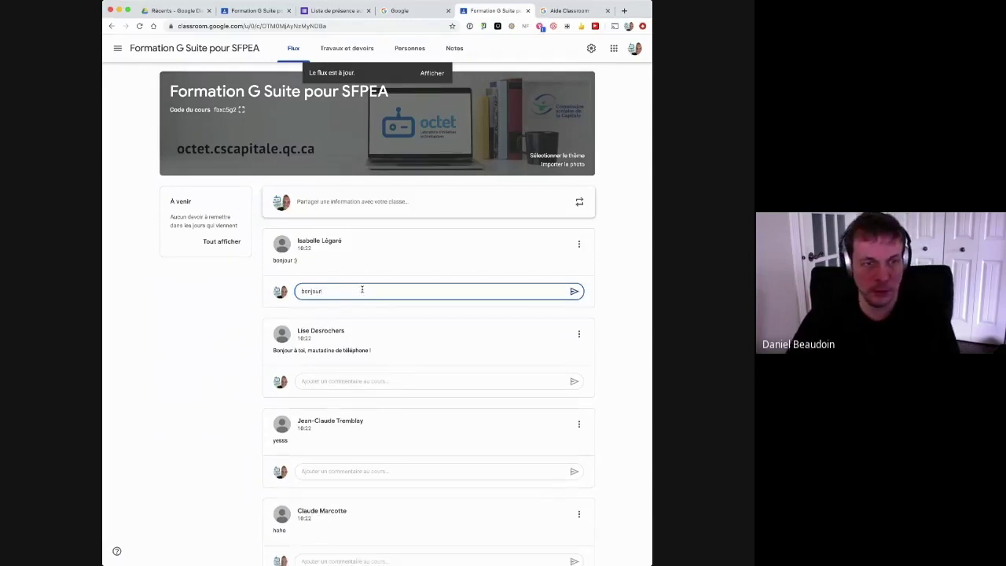
click(575, 292)
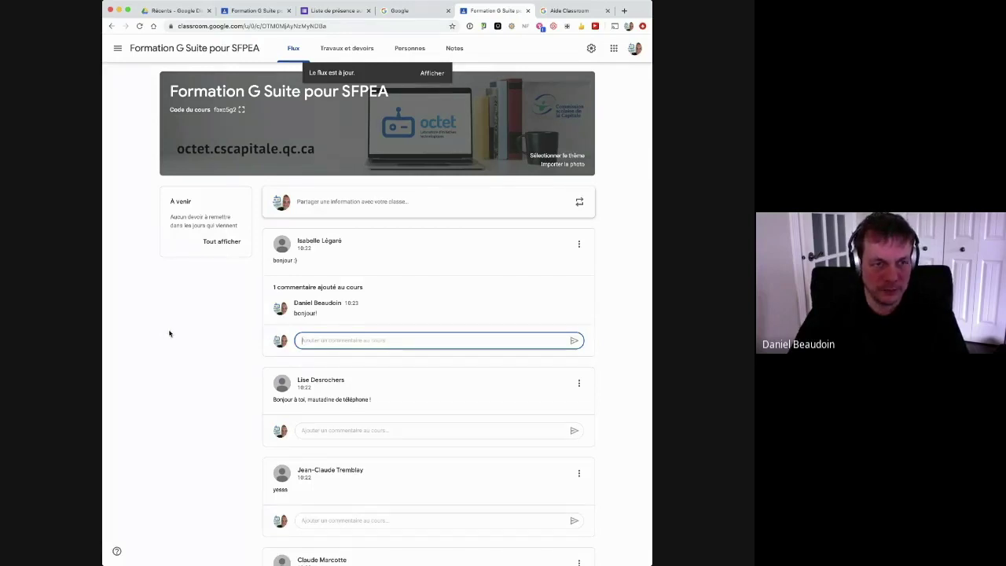
Look over the remaining posts and replies in Flux
scroll(169, 334, down, 10)
scroll(173, 335, down, 3)
scroll(173, 335, up, 15)
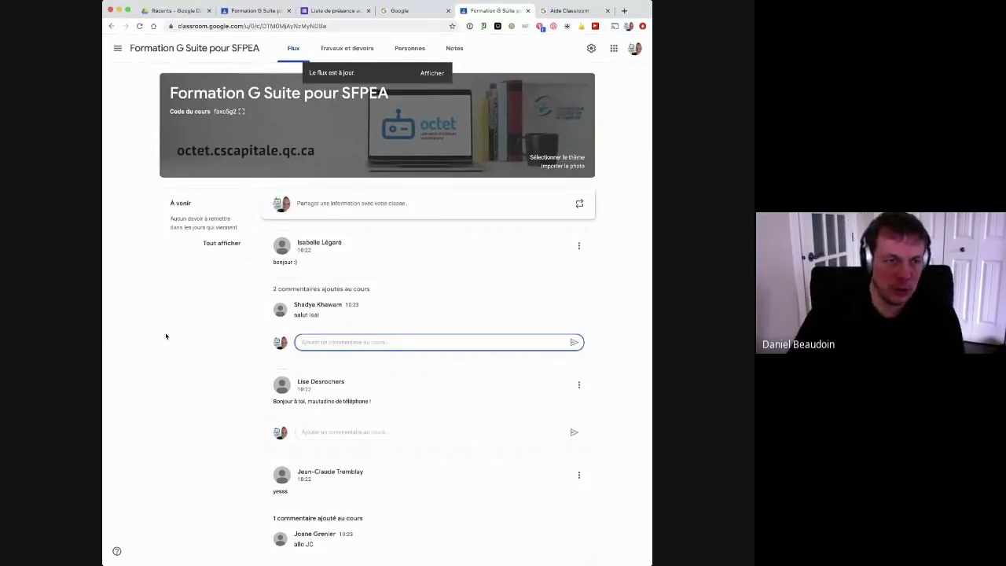
View the full list of upcoming work for the course, and return to the Formation G Suite pour SFPEA course through the class overview
scroll(160, 329, down, 3)
scroll(161, 330, up, 3)
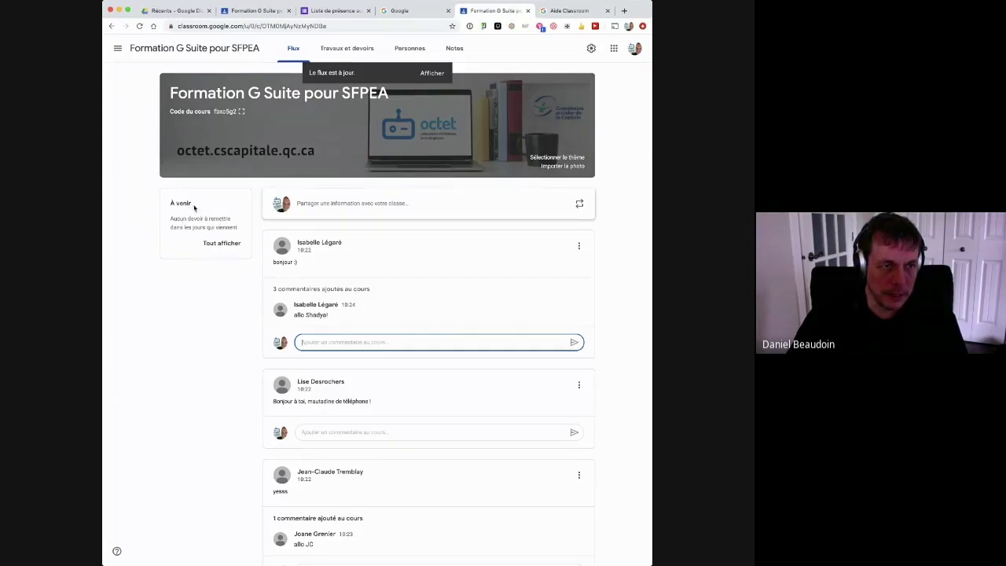
click(225, 244)
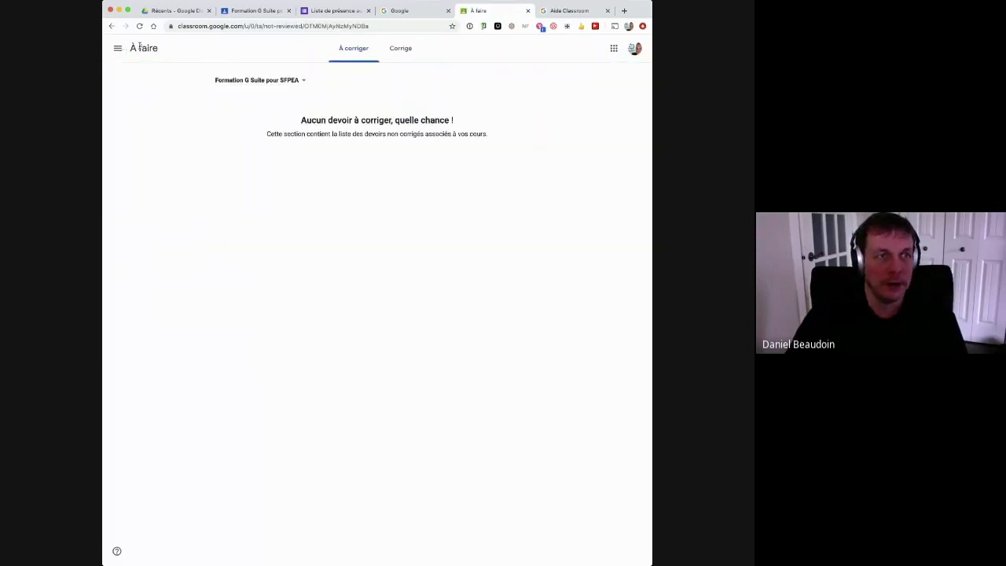
click(119, 49)
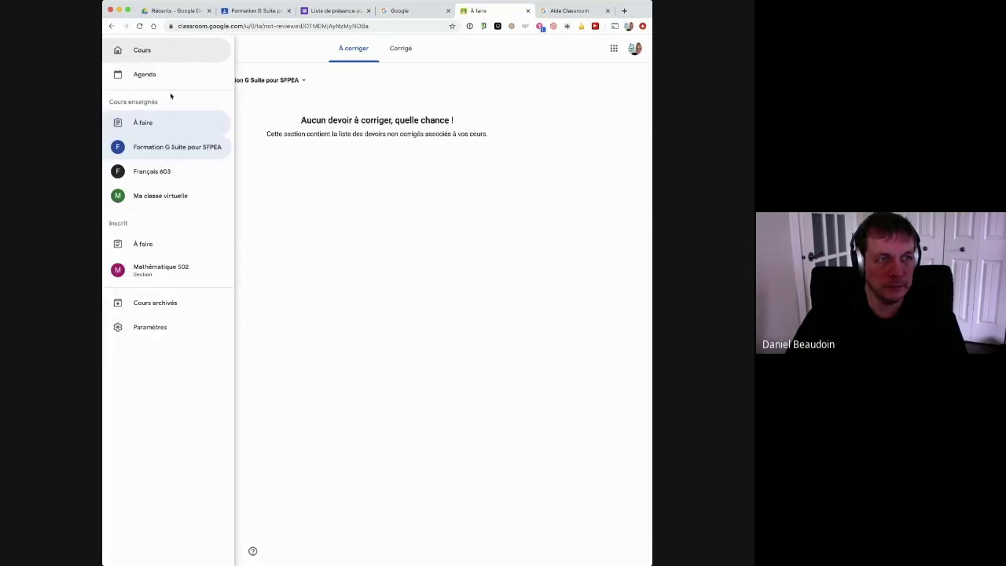
click(142, 49)
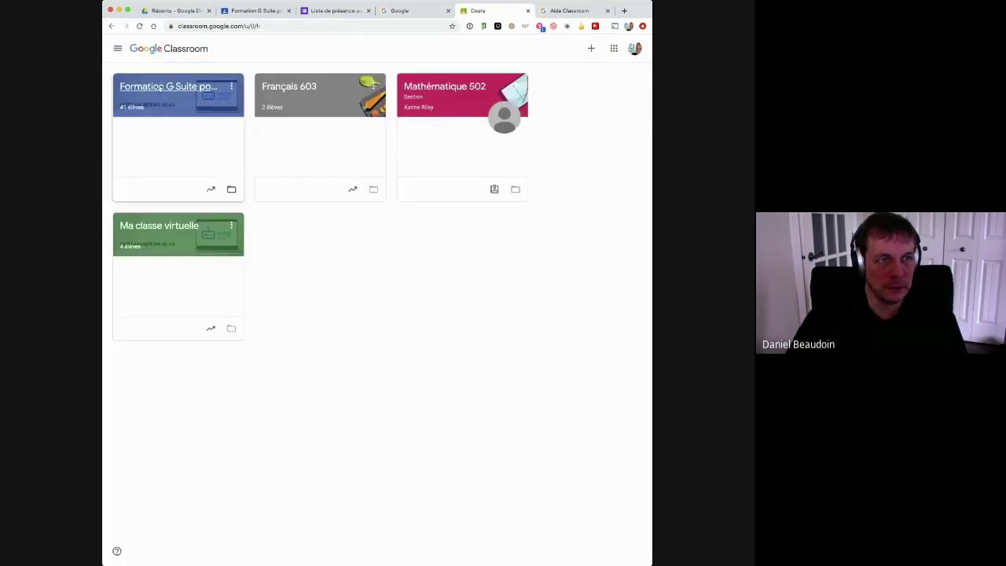
click(159, 86)
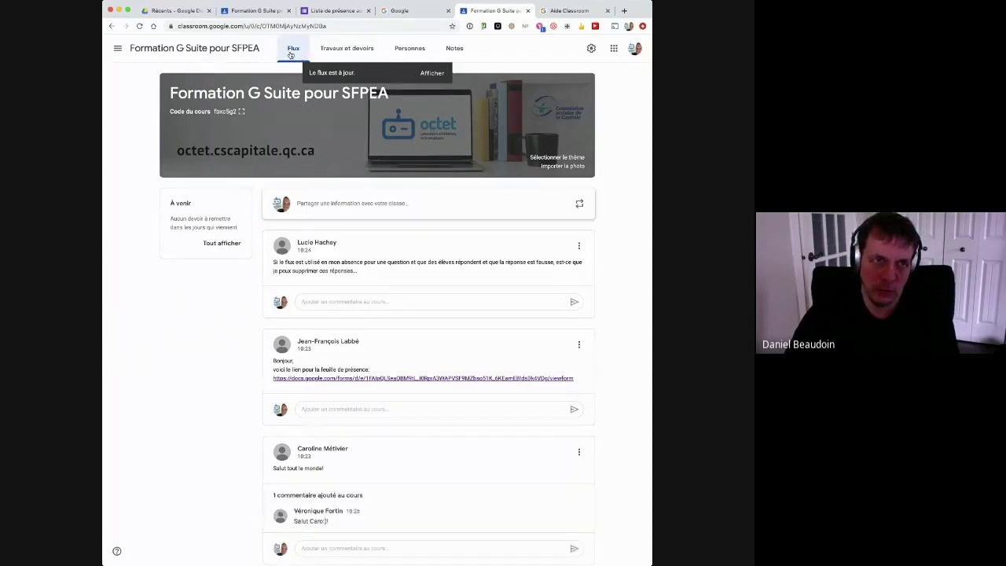
Look through the themes and materials in Travaux et devoirs and check the kinds of content that can be created there
click(351, 50)
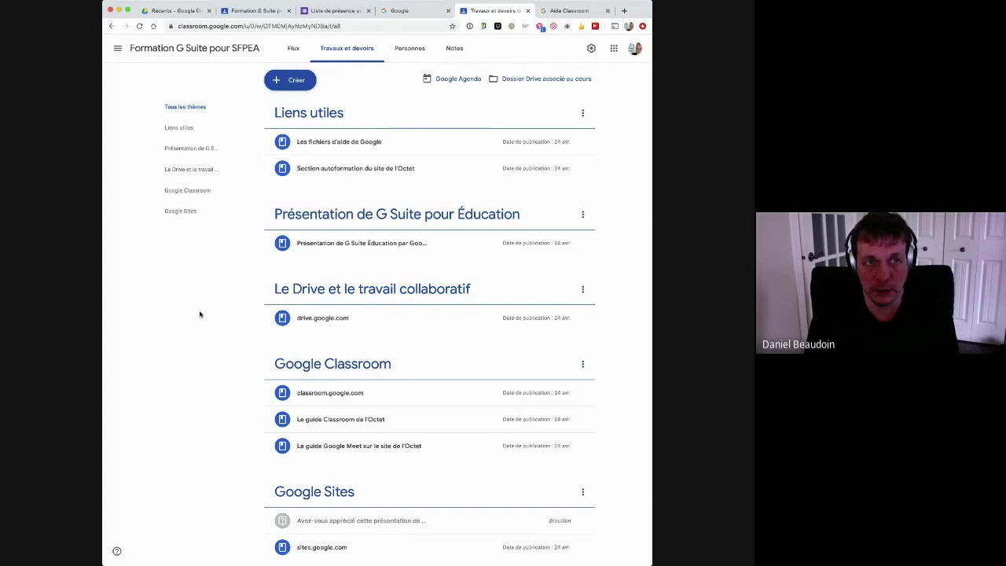
scroll(396, 356, down, 1)
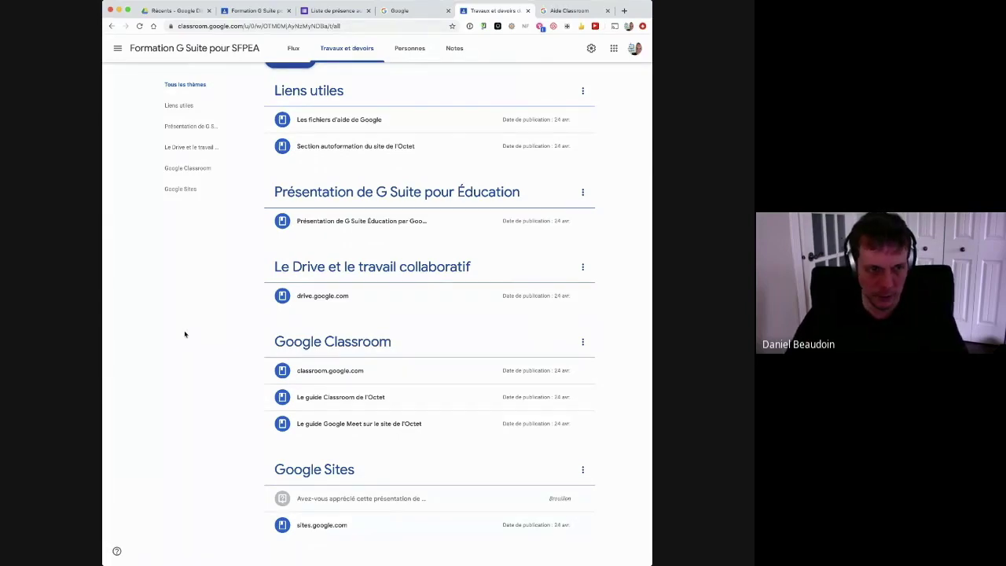
scroll(179, 339, down, 1)
scroll(180, 338, up, 1)
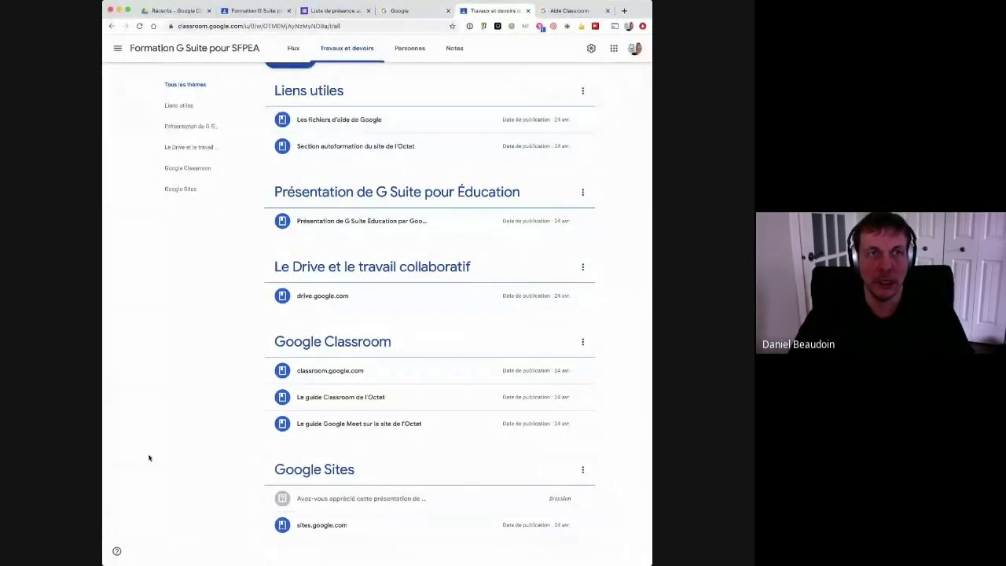
scroll(174, 448, up, 1)
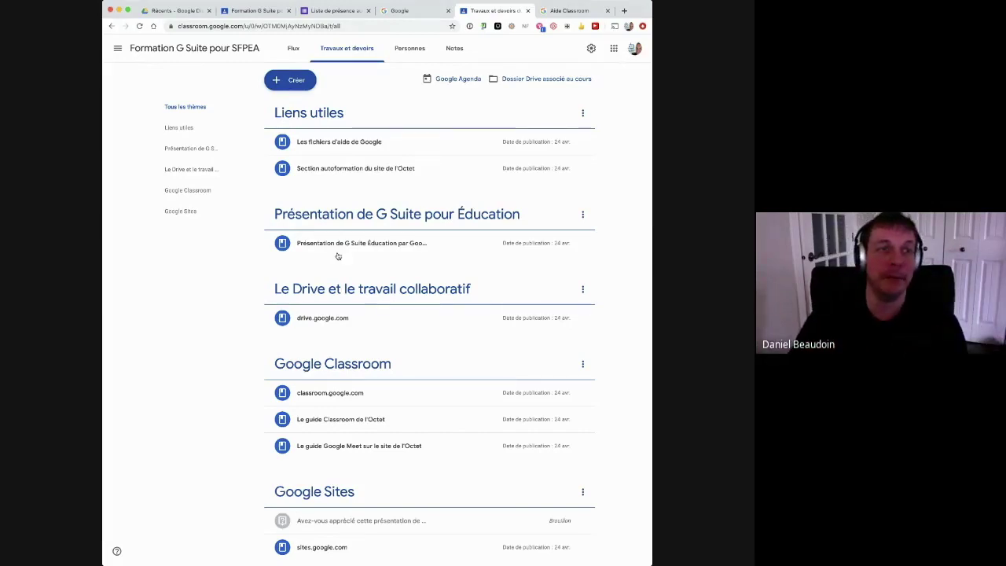
click(291, 80)
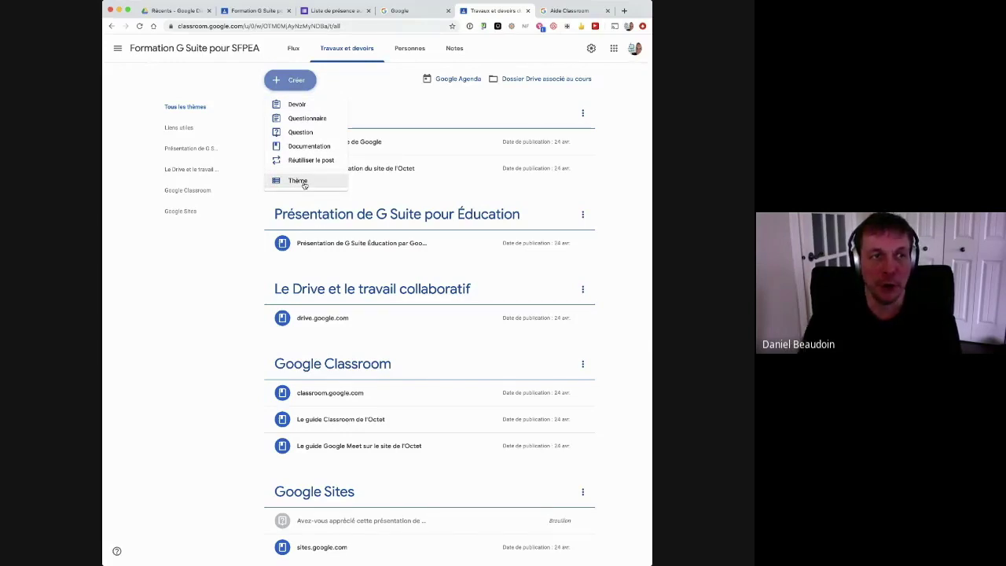
click(220, 283)
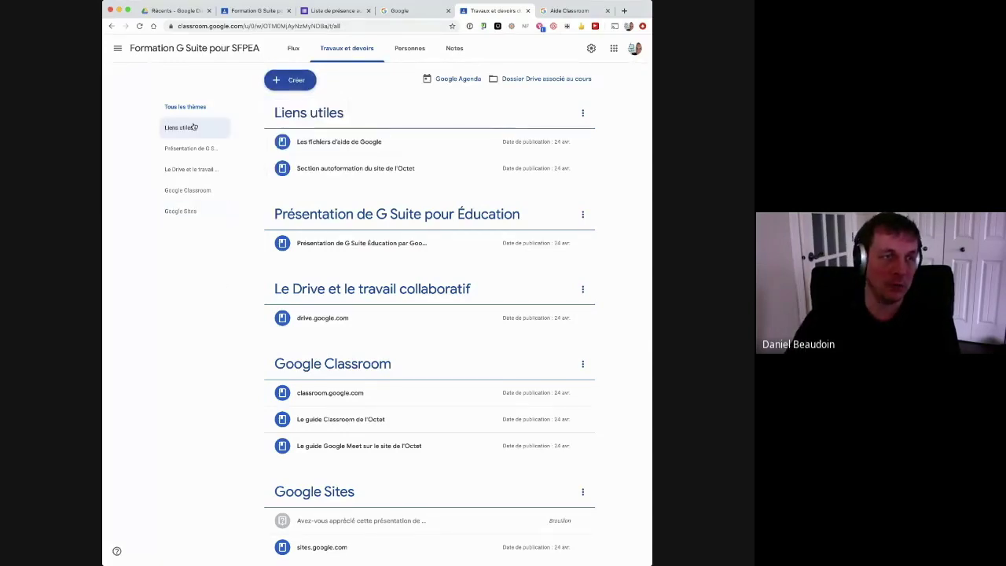
View the Google Sites, Google Classroom and Le Drive et le travail collaboratif themes individually, and return to showing all themes
click(190, 213)
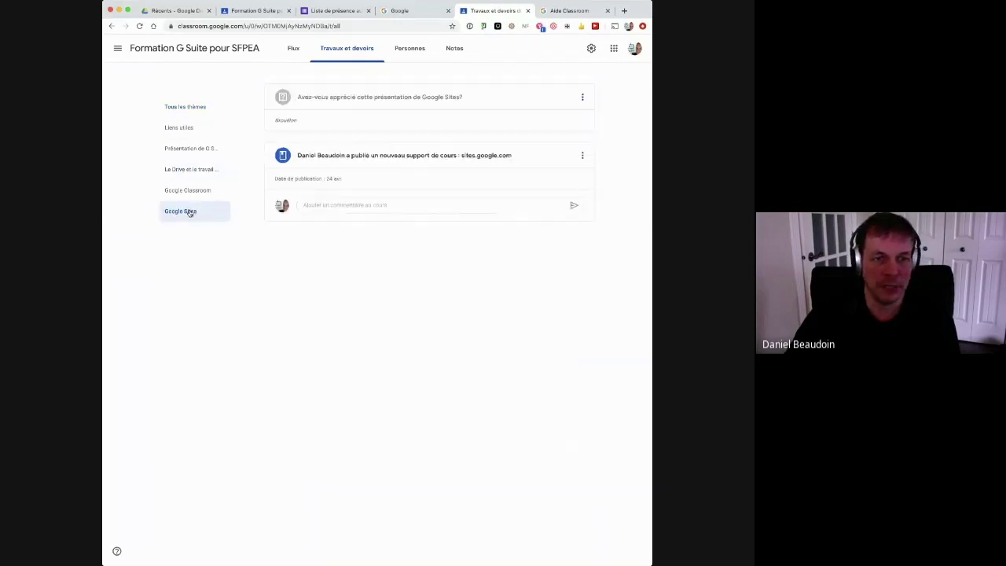
click(184, 192)
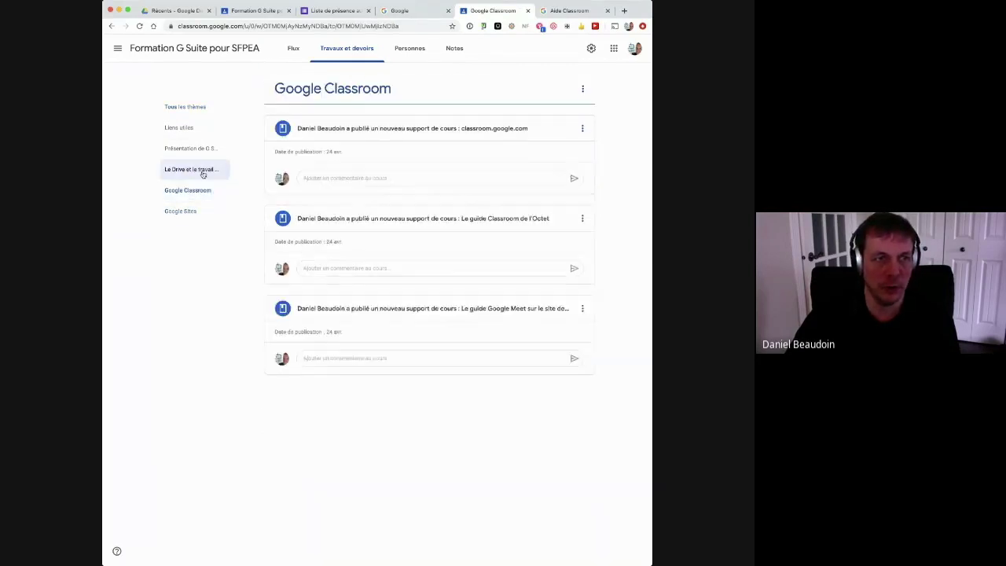
click(195, 173)
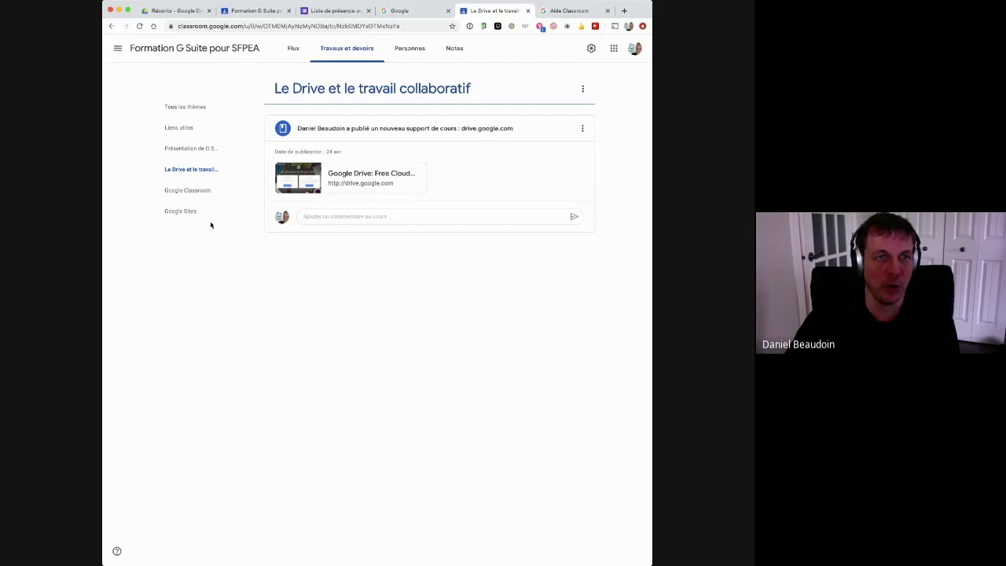
click(190, 190)
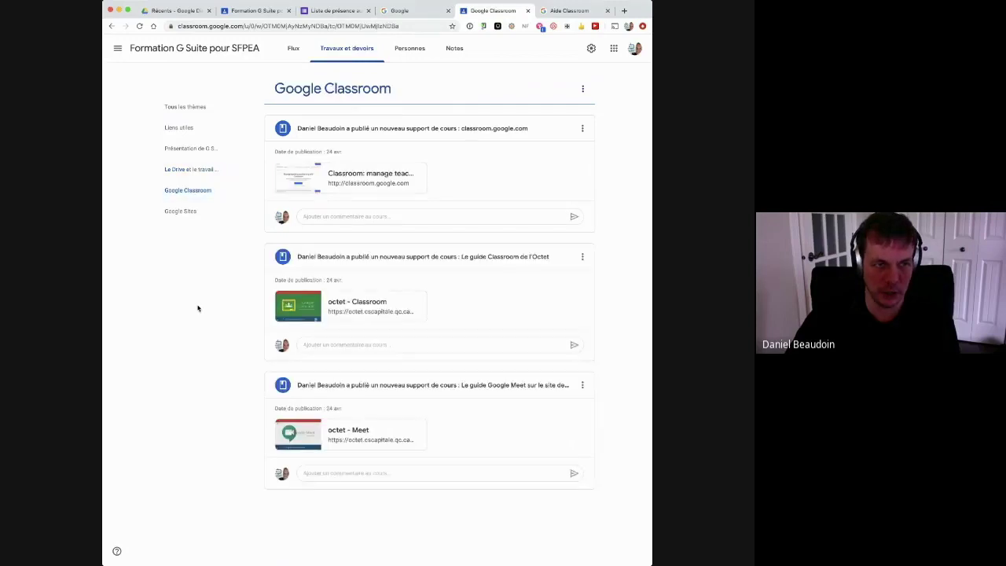
scroll(195, 308, left, 5)
scroll(197, 307, right, 5)
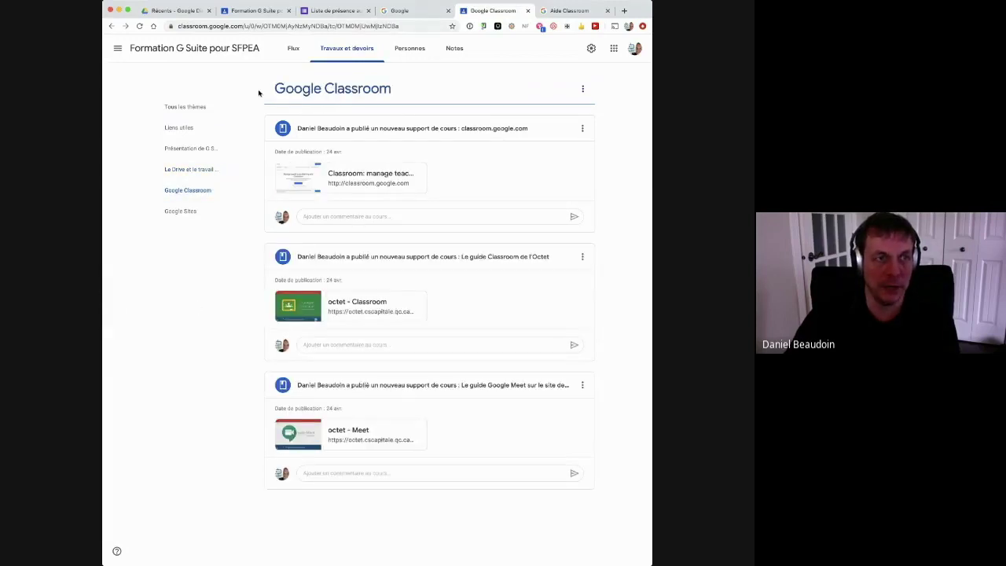
click(186, 108)
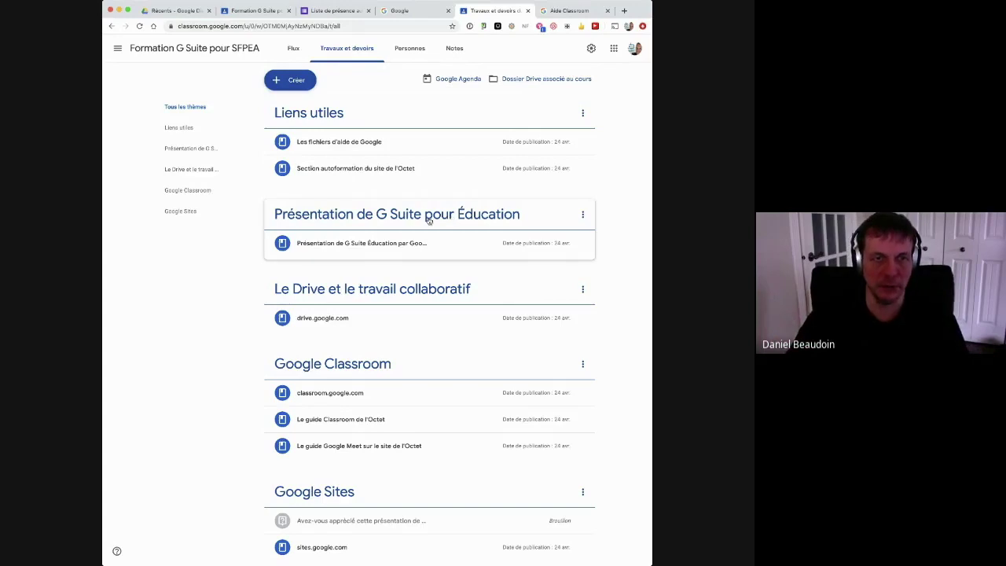
Try to reposition the "Présentation de G Suite pour Éducation" theme and check its rename, delete, link and move options
drag(383, 221, 392, 202)
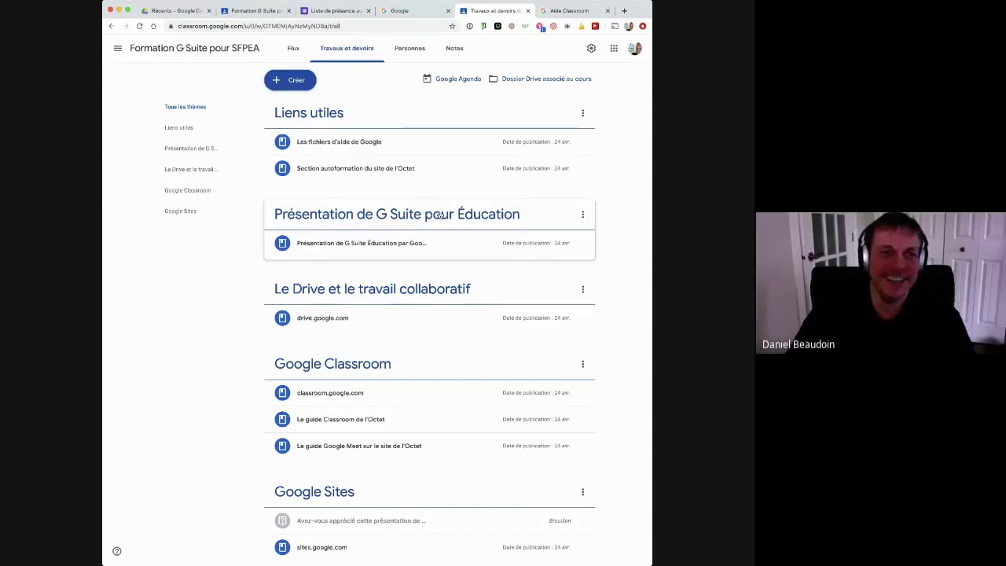
mouse_move(417, 205)
mouse_down()
mouse_move(417, 122)
mouse_move(421, 219)
mouse_up()
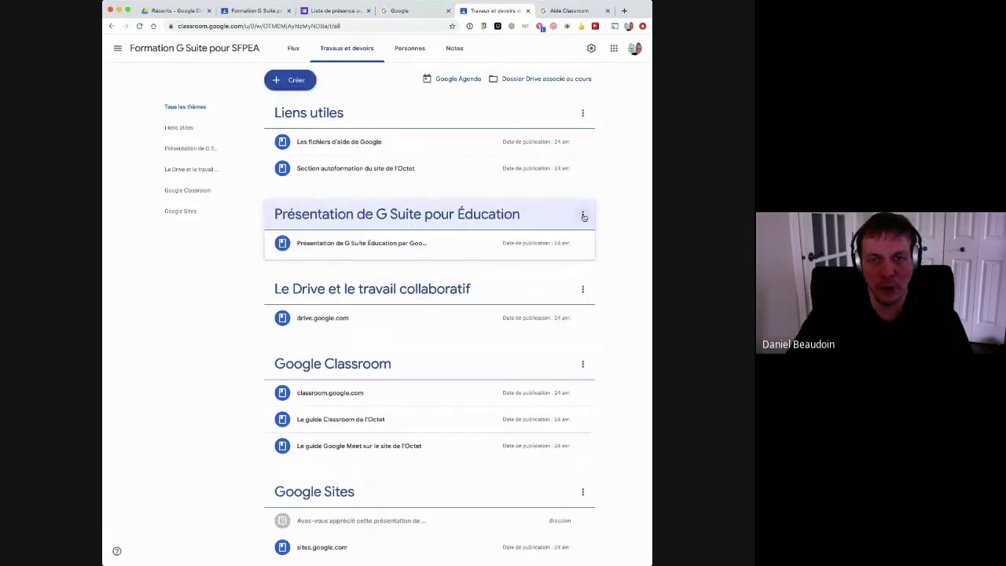
click(582, 215)
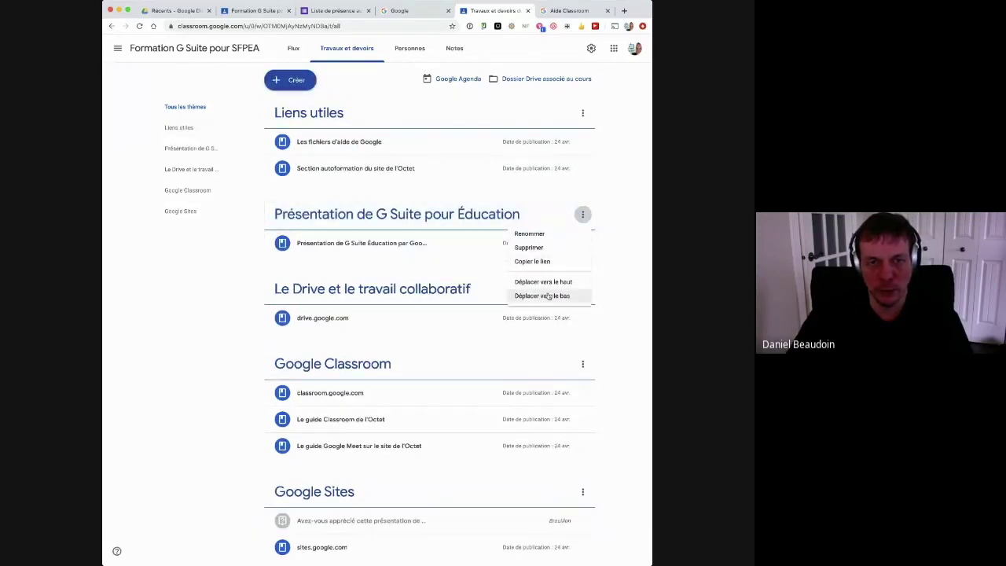
click(403, 225)
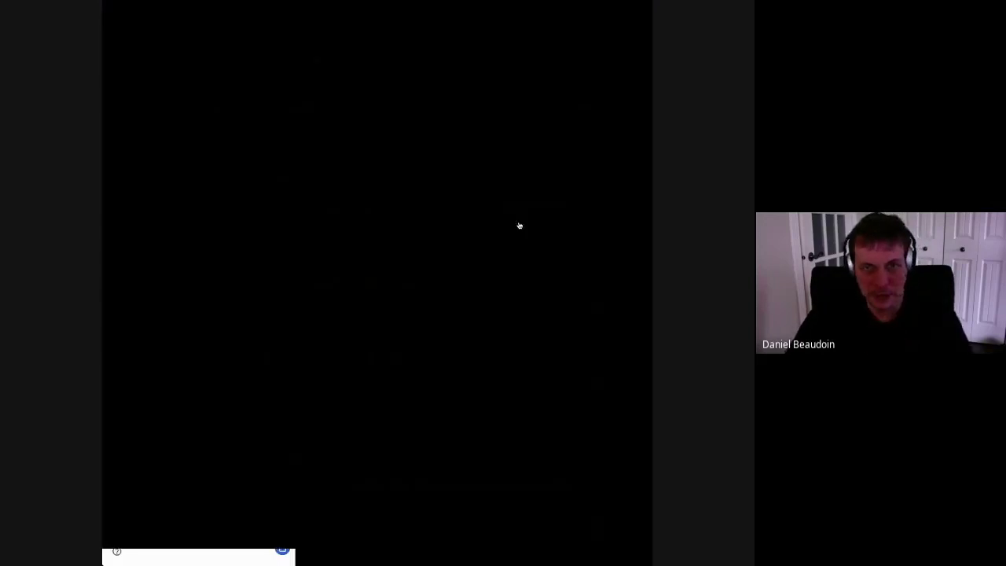
click(583, 215)
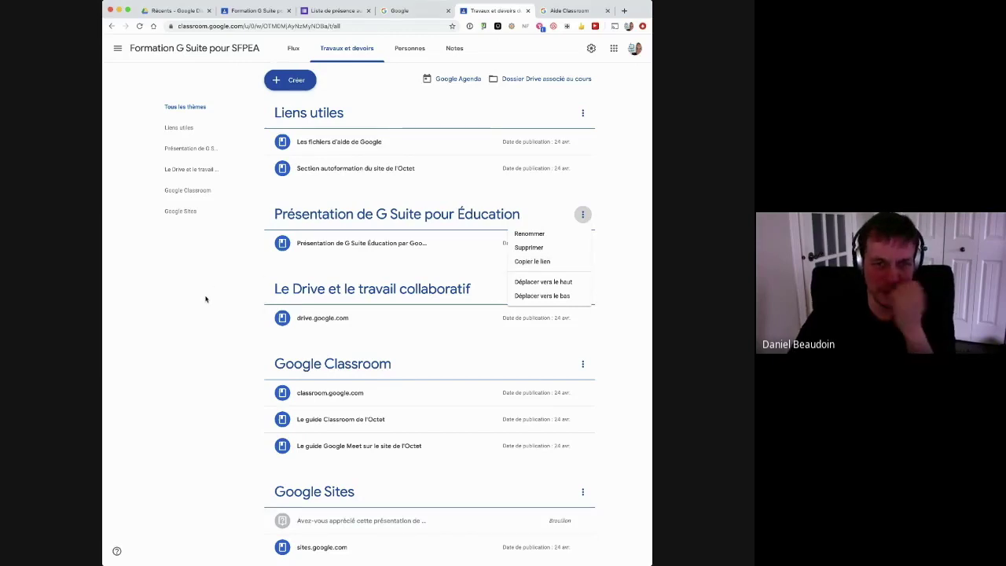
click(611, 232)
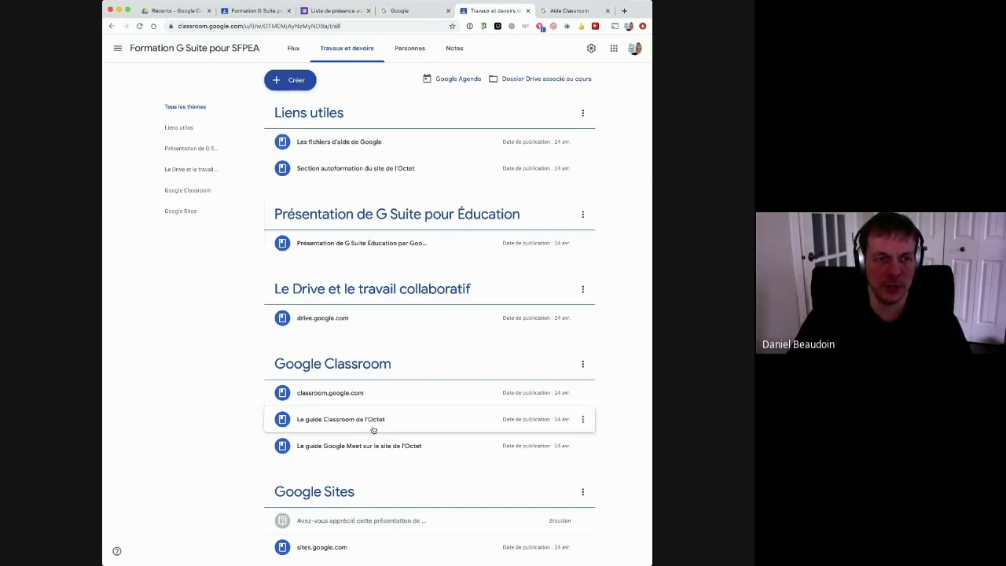
Browse the posts of "Ma classe virtuelle" available for reuse without reusing any, and check the creation options again
click(296, 81)
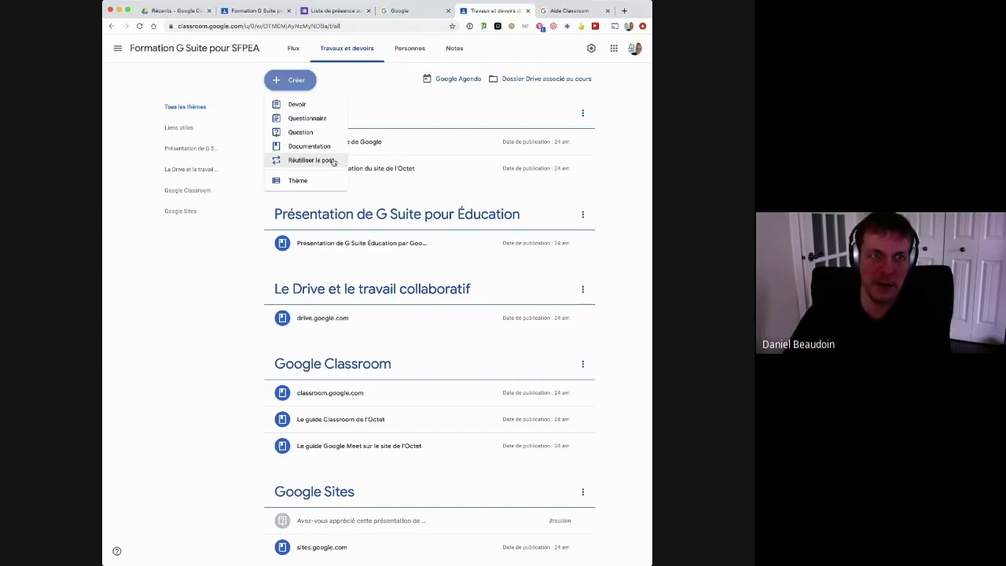
click(307, 160)
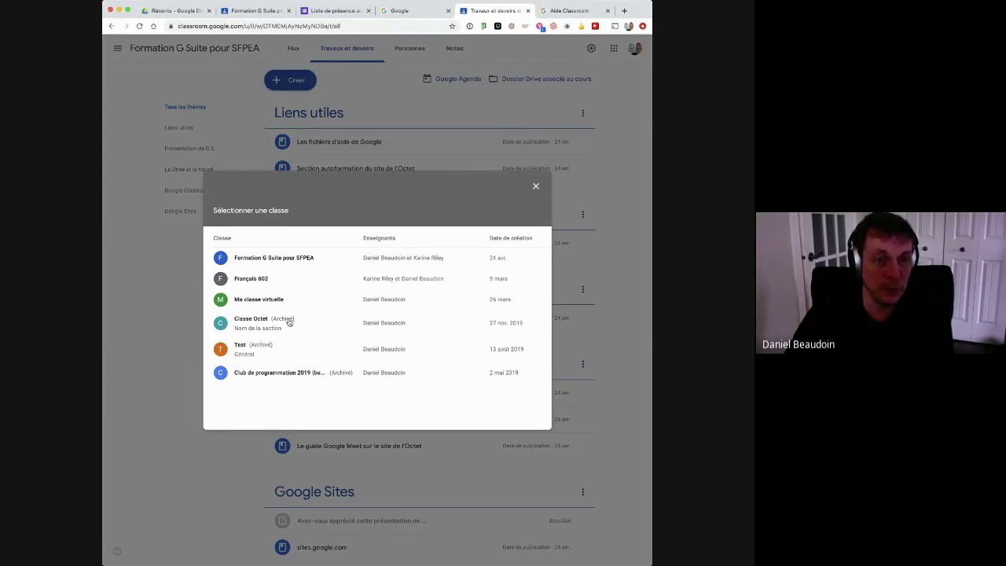
click(252, 300)
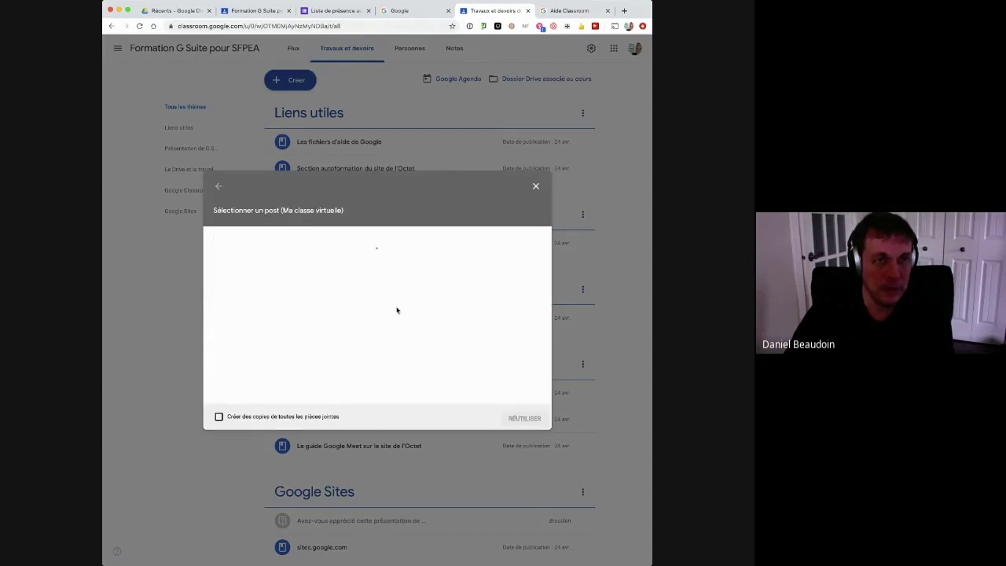
scroll(324, 303, down, 1)
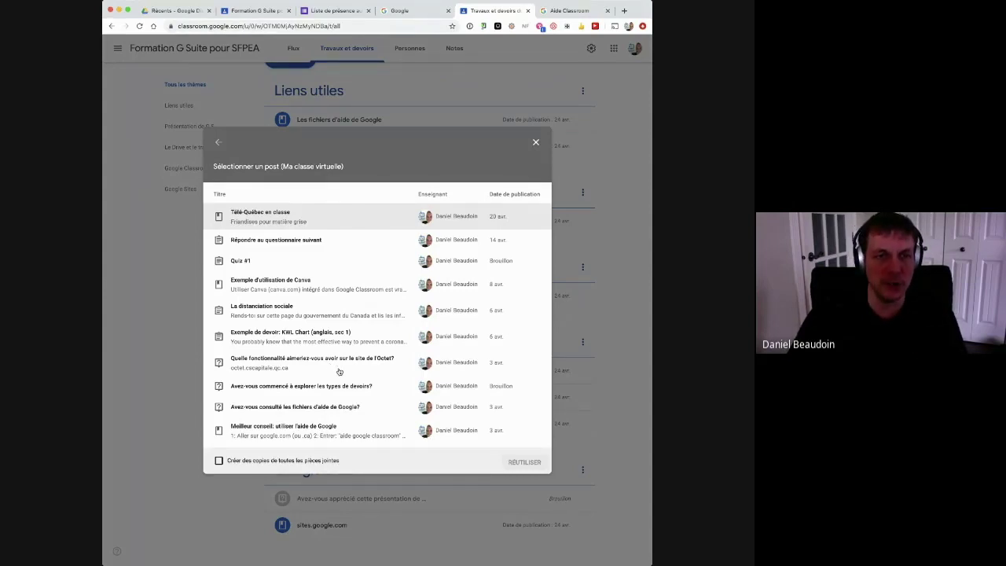
click(536, 143)
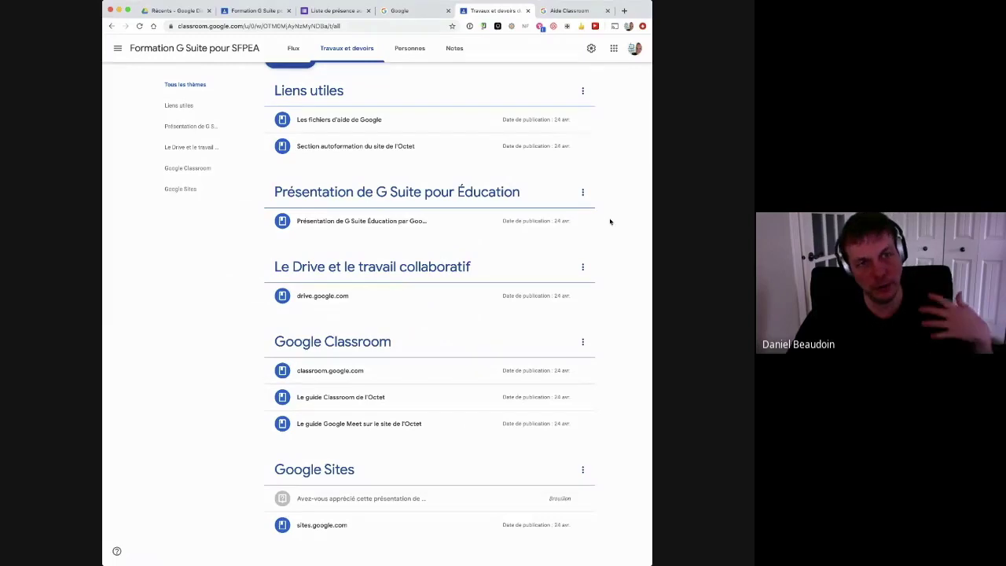
scroll(611, 221, up, 2)
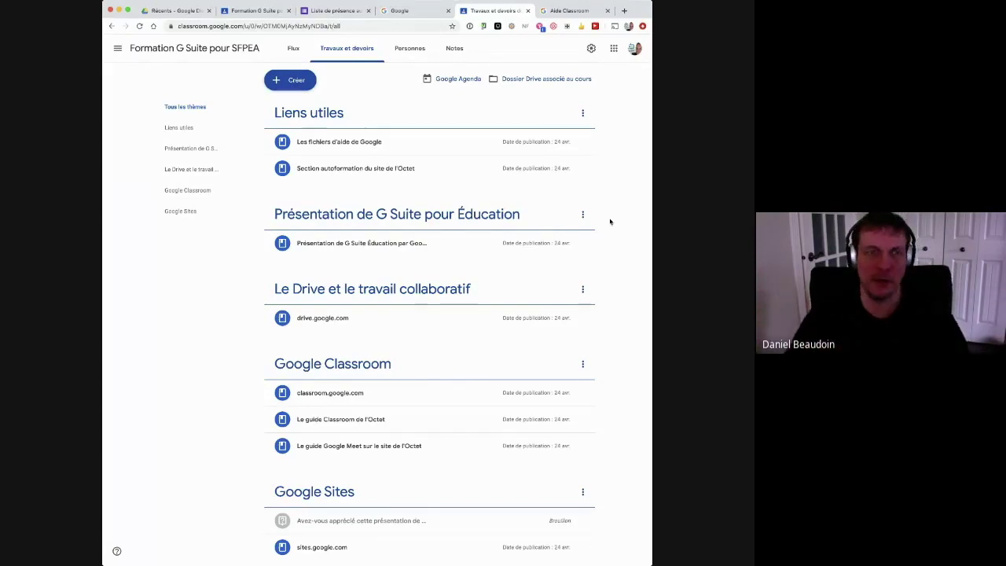
click(291, 80)
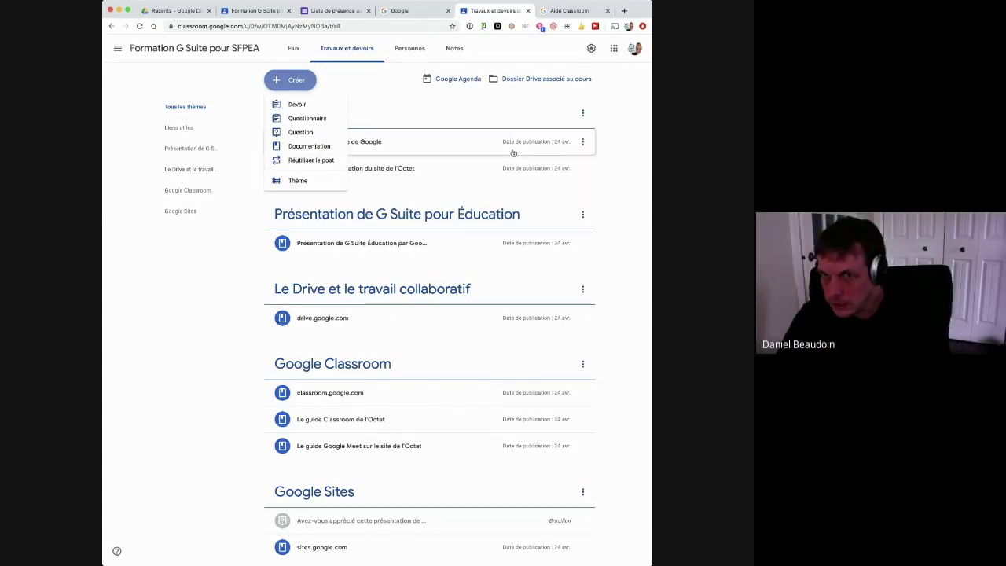
click(400, 82)
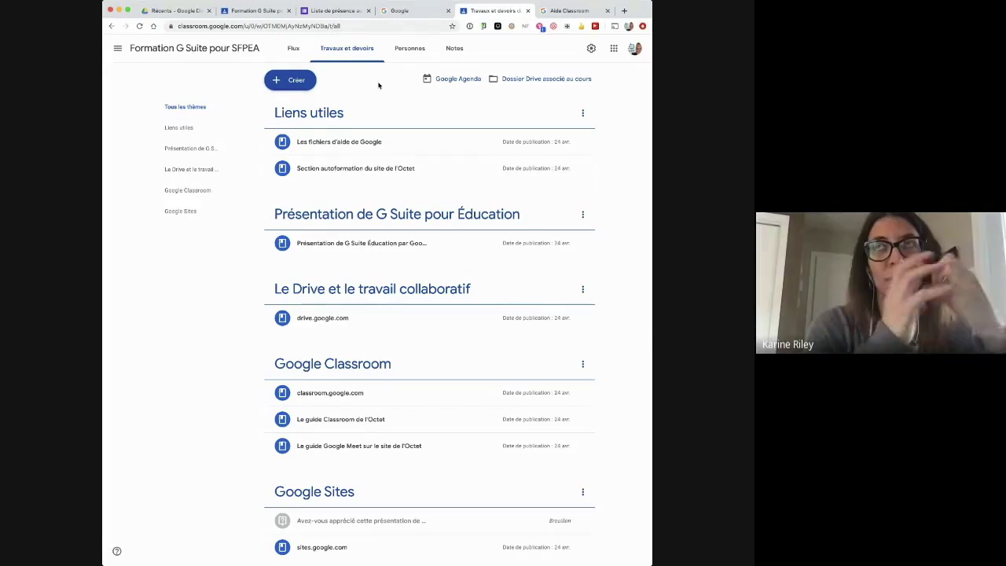
Select one student in the course's member list and show the group actions for e-mailing, removing or blocking posts and comments
click(409, 48)
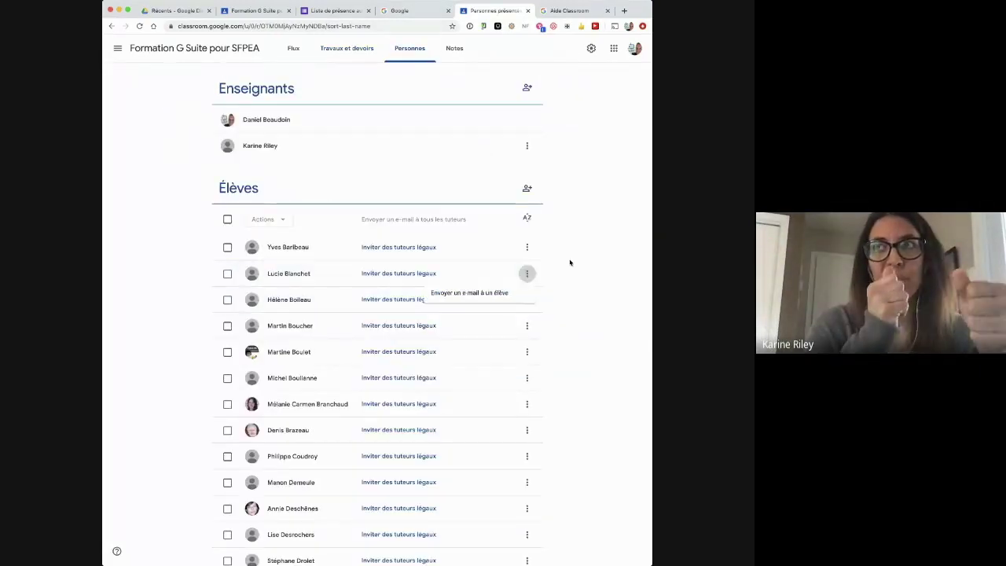
click(228, 273)
click(282, 220)
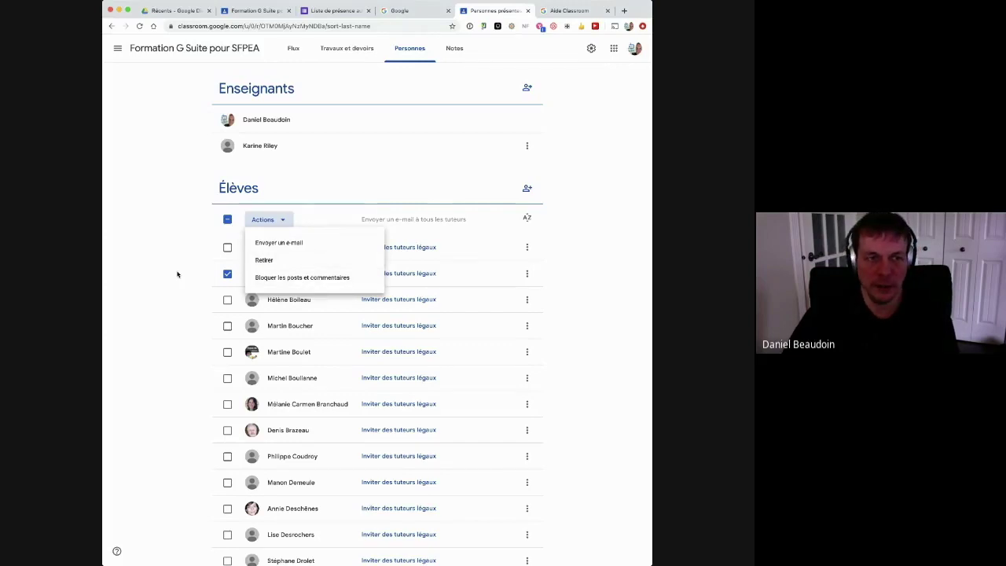
click(177, 273)
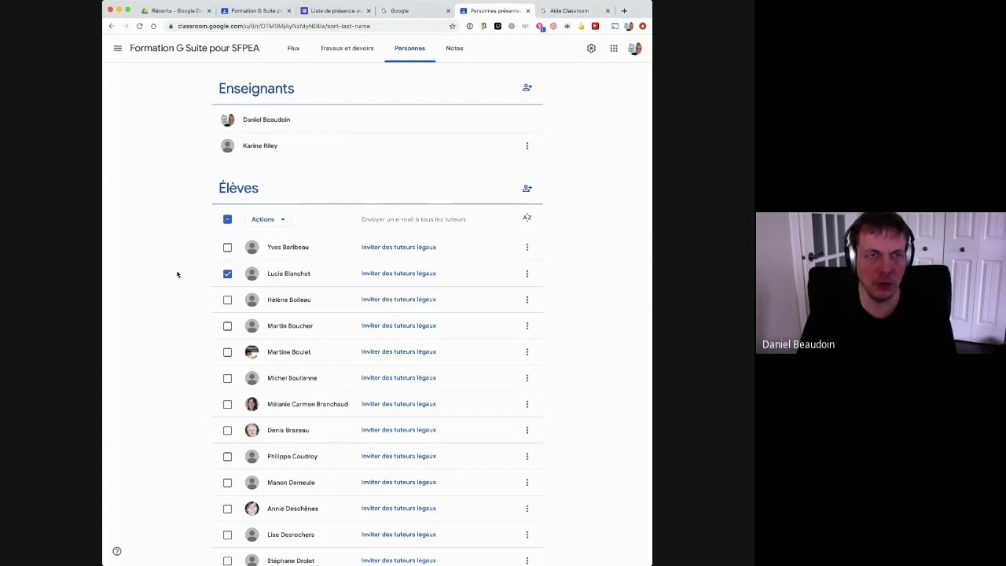
click(268, 219)
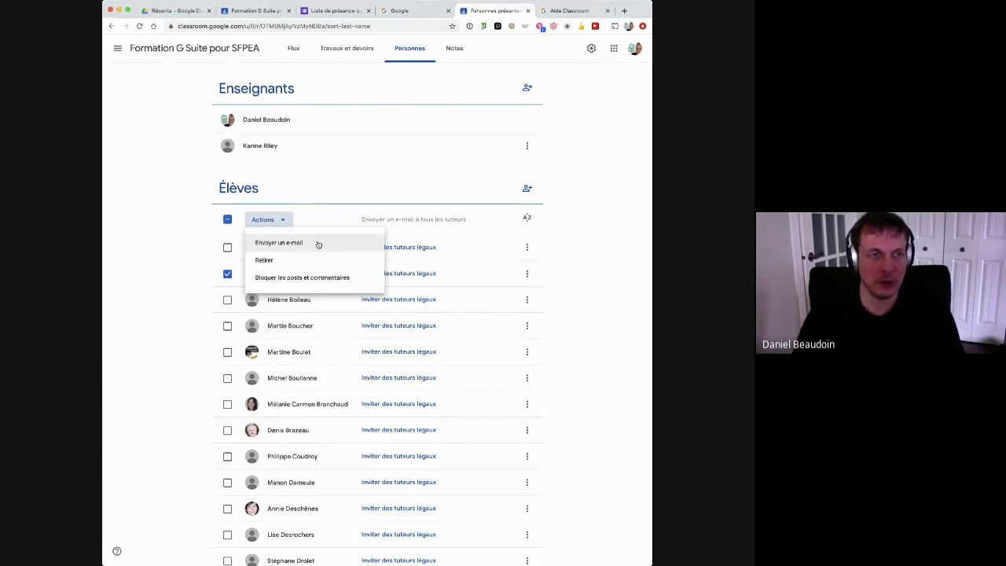
Return to the course's coursework page and start a new Documentation item
click(208, 279)
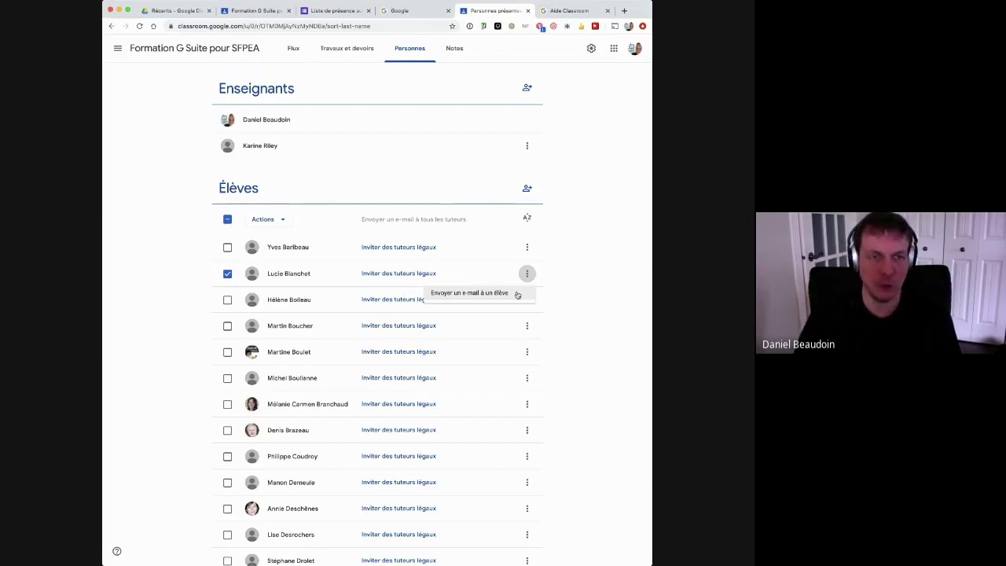
key(alt+Left)
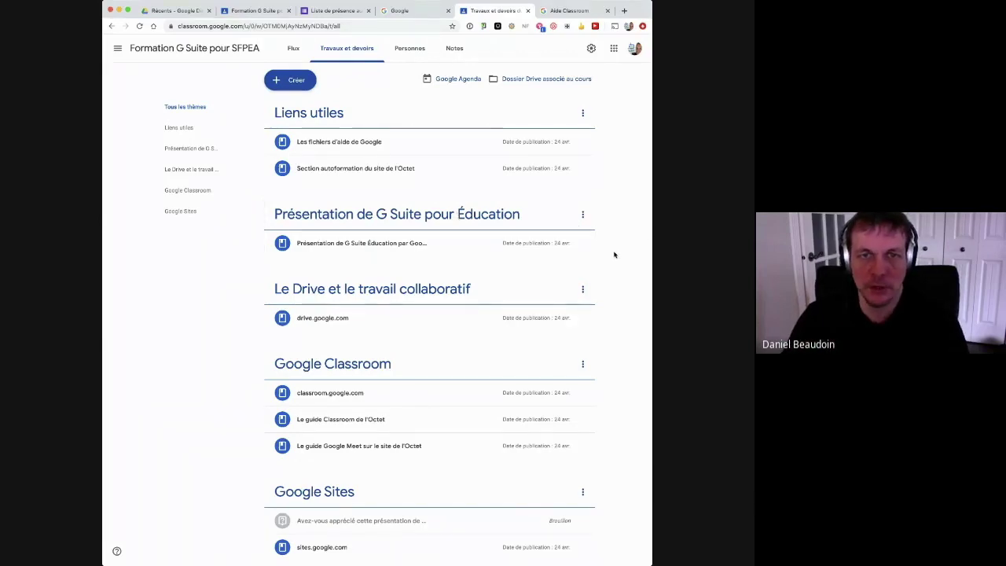
click(290, 80)
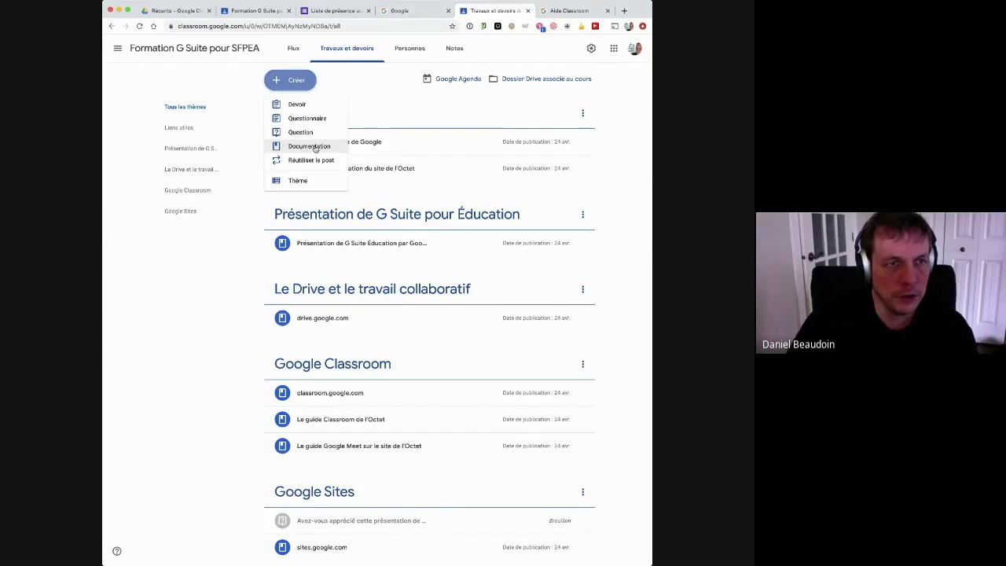
click(320, 147)
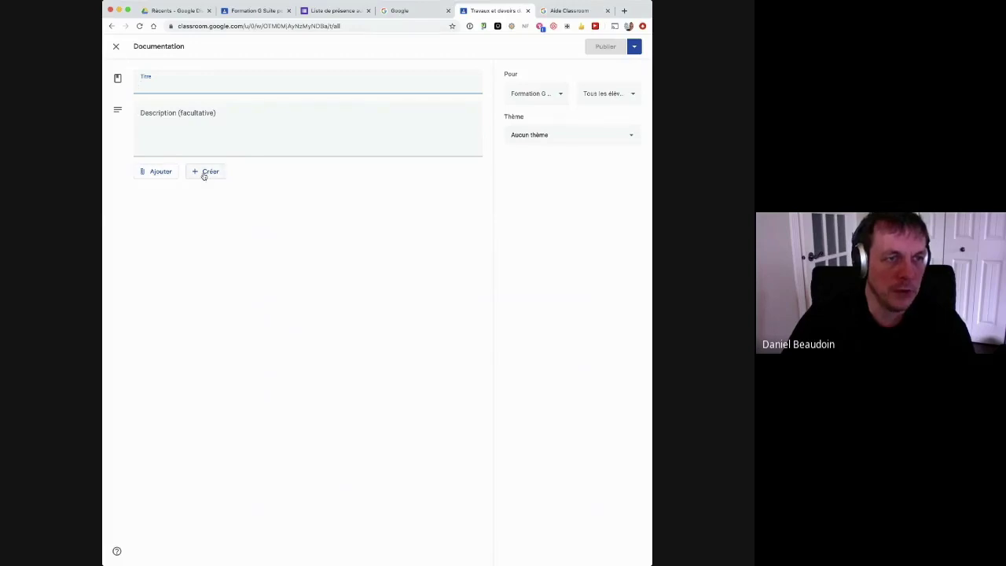
Check which attachment sources can be added to the documentation and which Google file types can be created from it
click(158, 171)
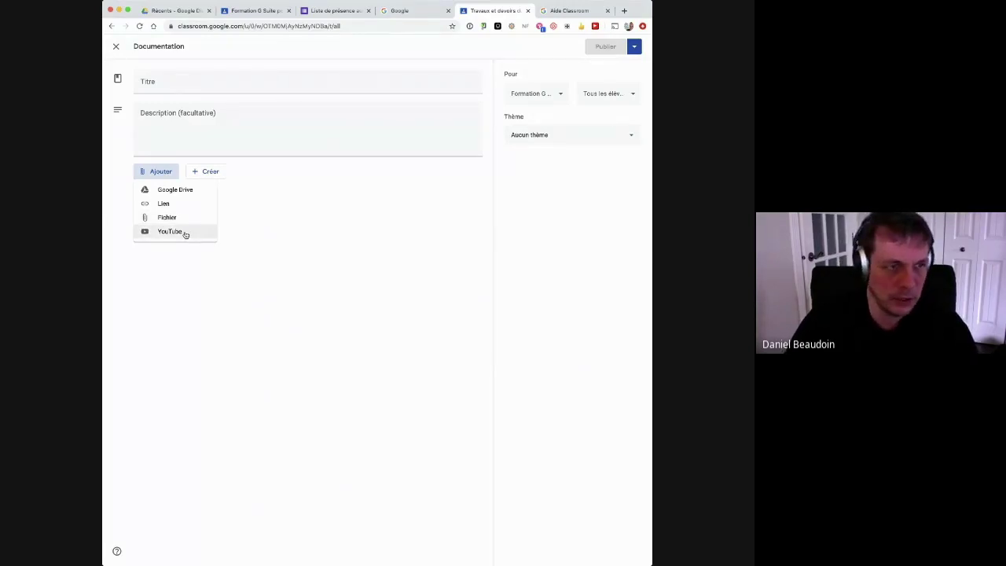
click(210, 173)
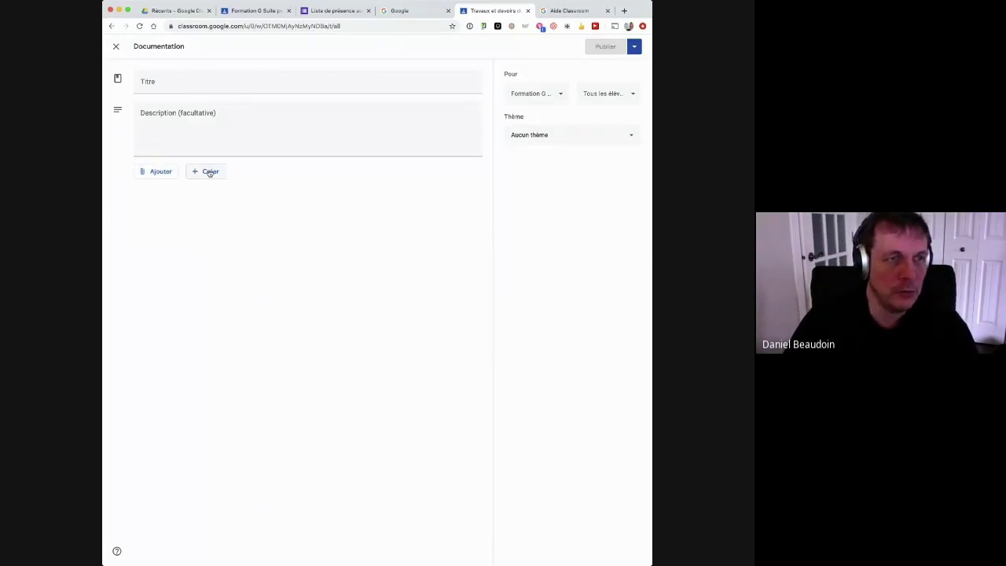
click(210, 172)
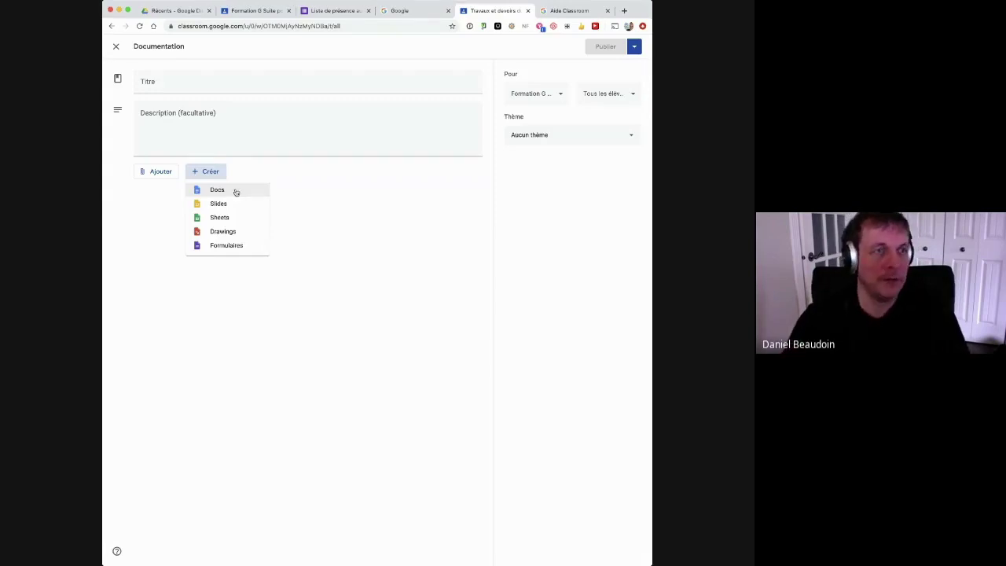
click(157, 171)
click(159, 171)
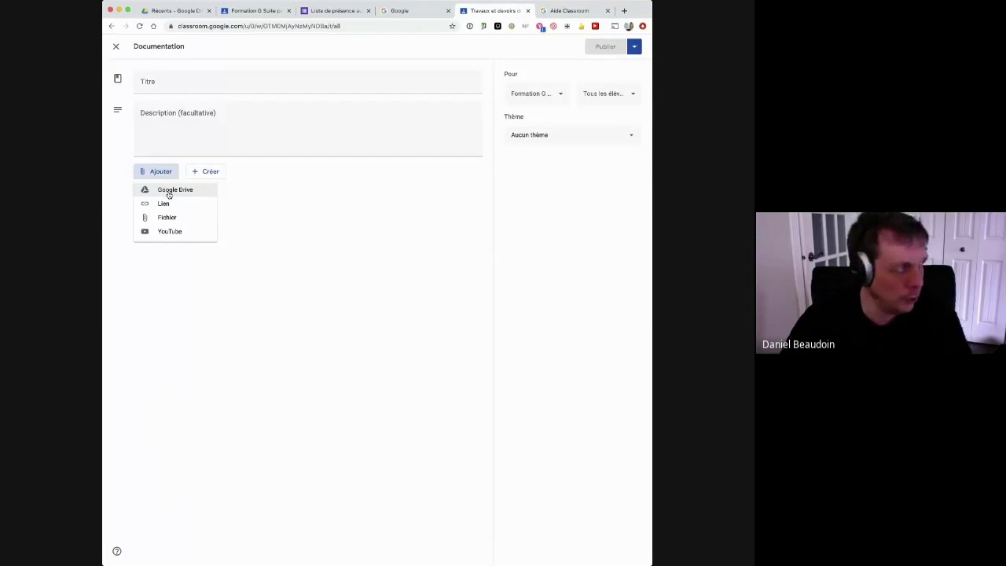
click(264, 170)
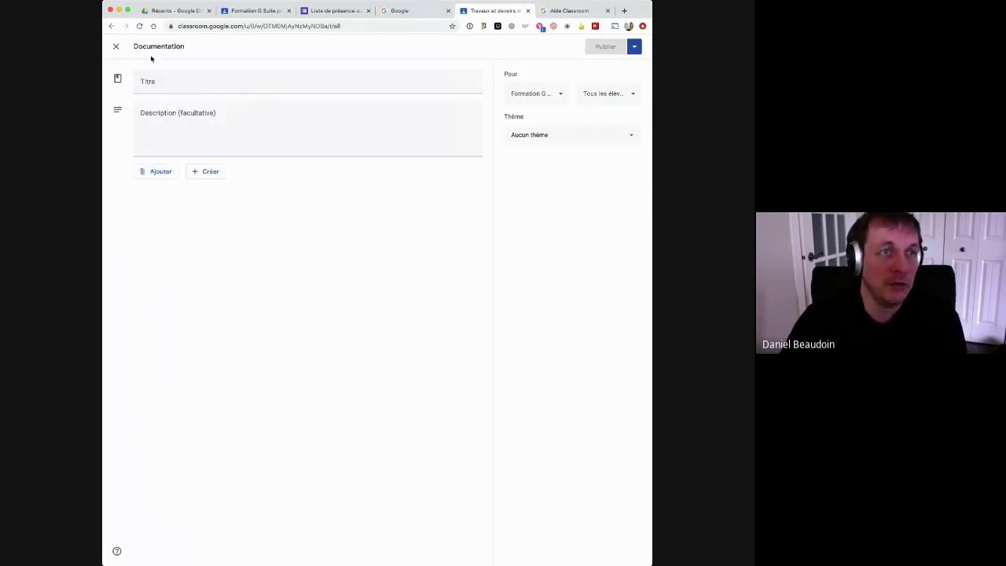
click(201, 173)
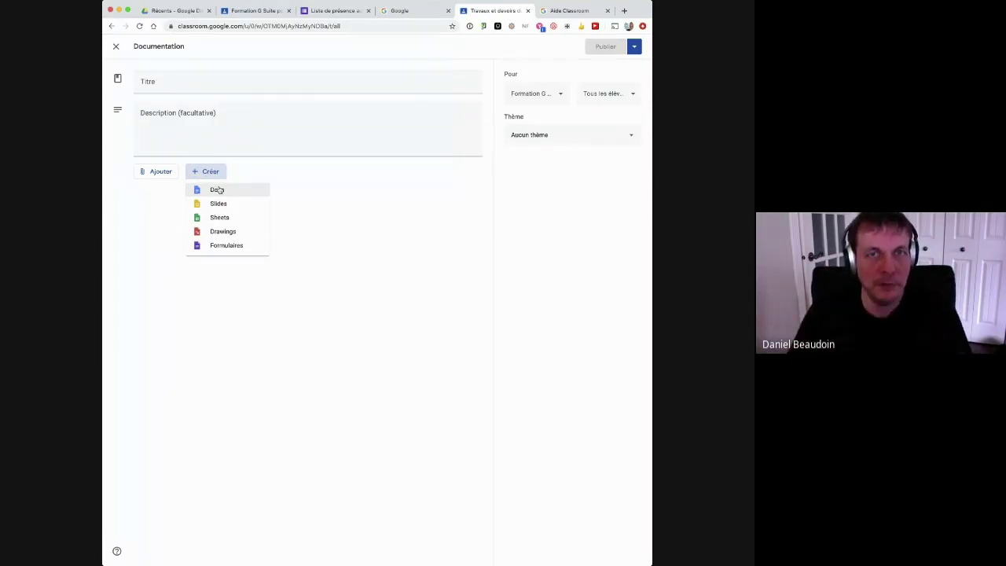
click(291, 187)
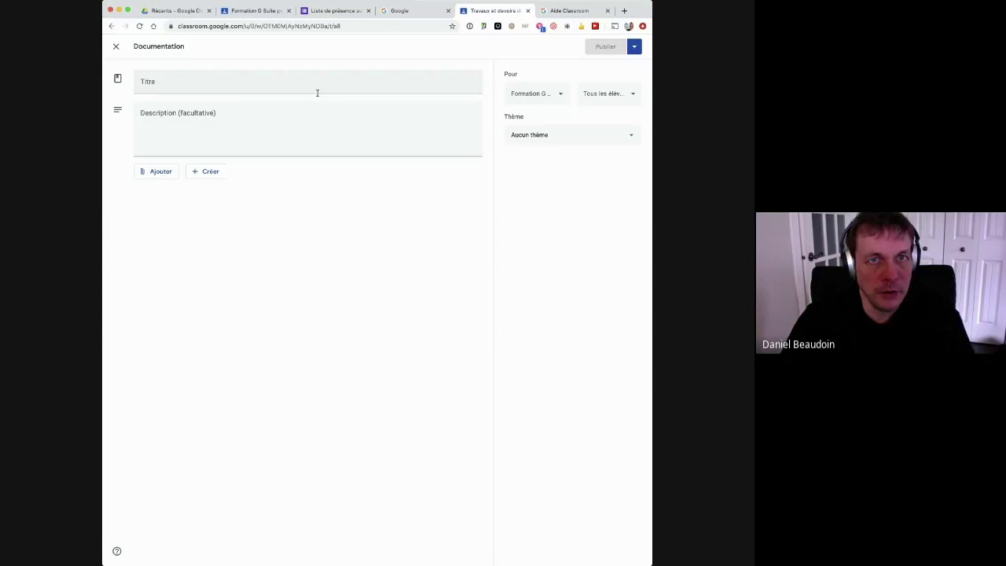
Examine the class, student and theme choices for the documentation without changing any of them
click(550, 94)
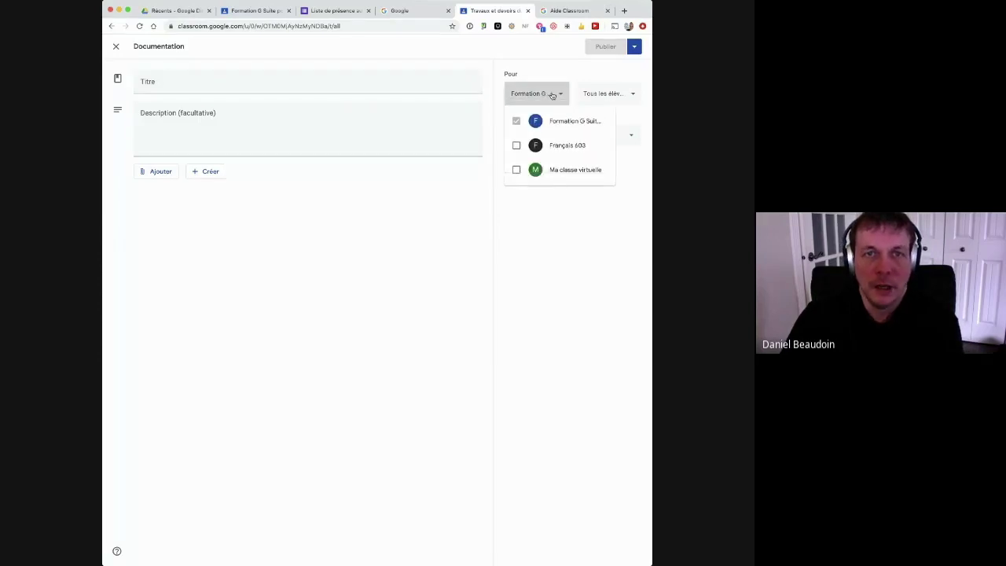
click(540, 73)
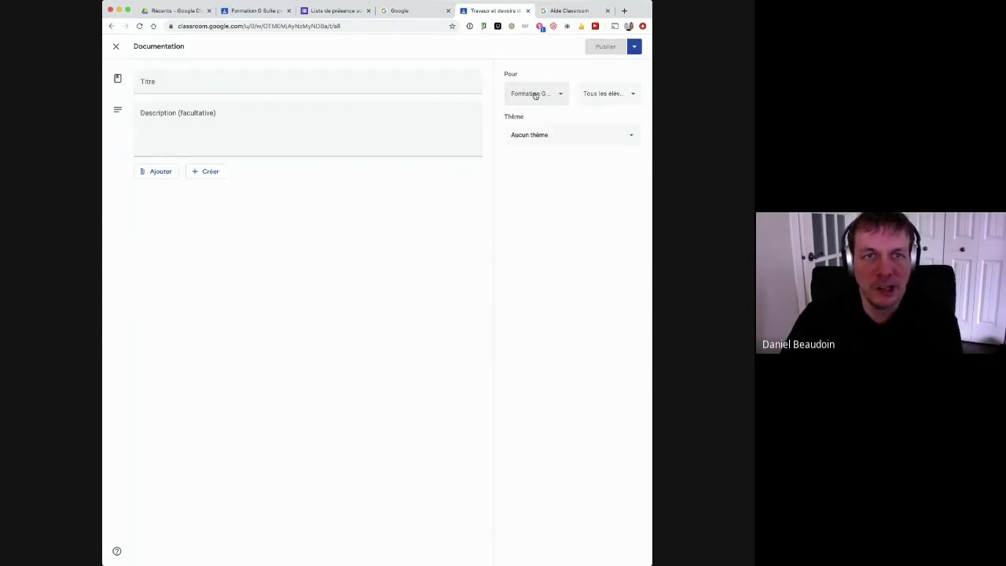
click(535, 94)
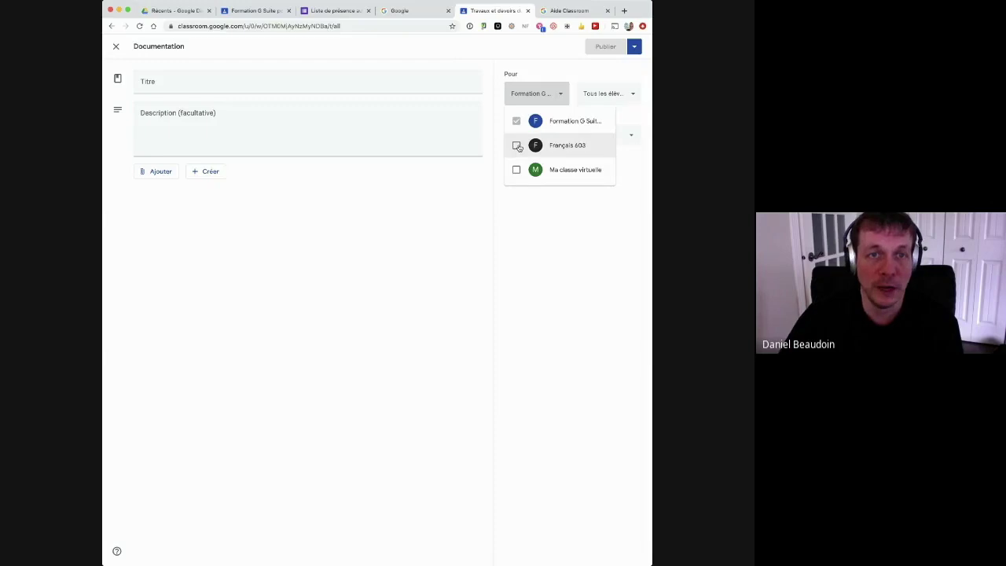
click(437, 233)
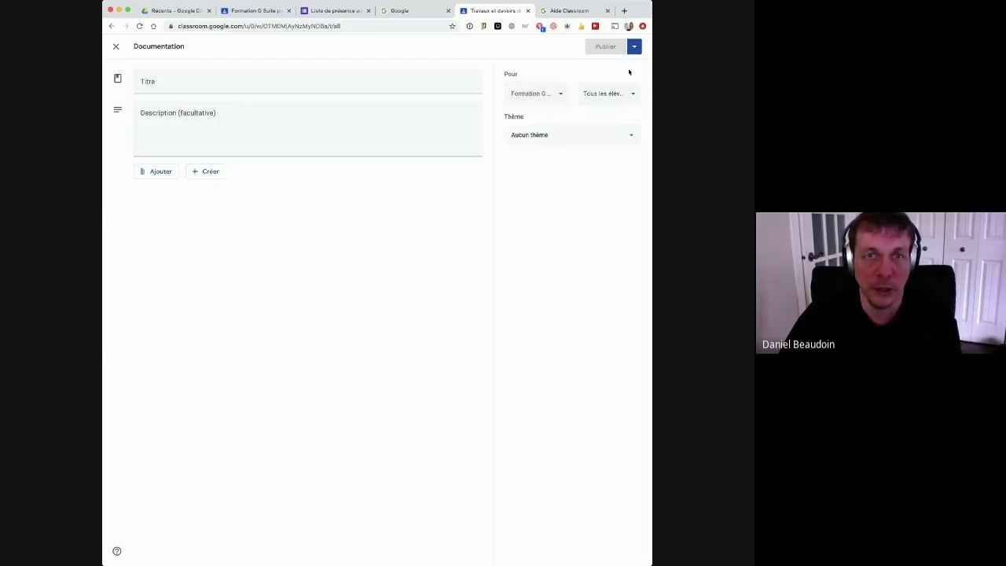
click(616, 94)
scroll(625, 254, down, 5)
scroll(626, 256, up, 5)
click(469, 221)
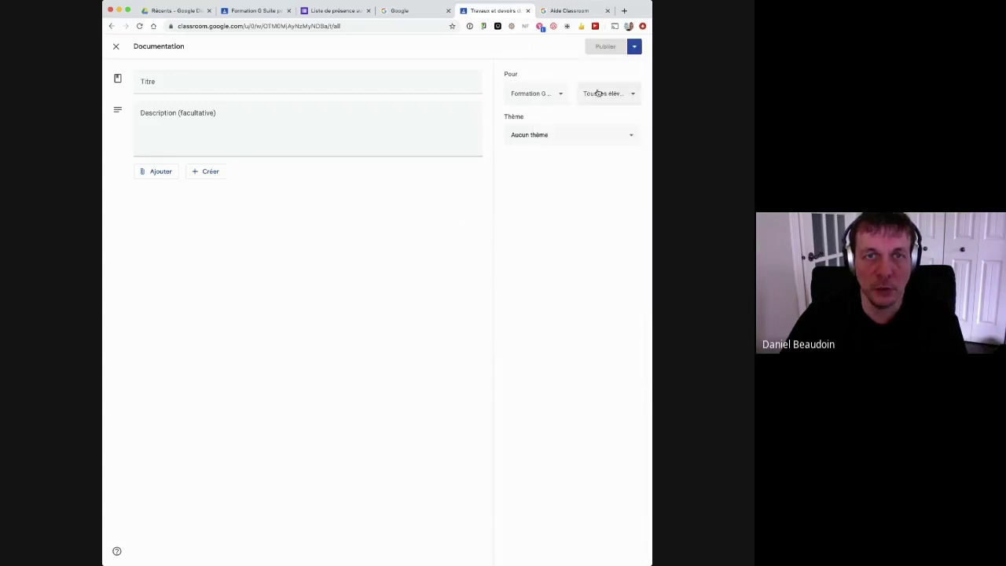
click(537, 135)
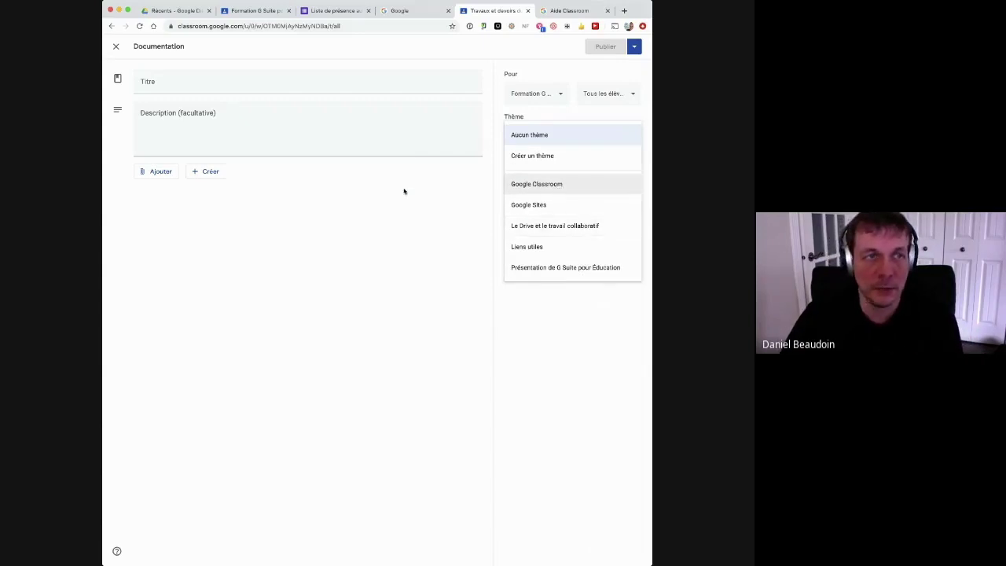
Title the documentation "Documentation Classroom" and enter "Description" as its description
click(165, 78)
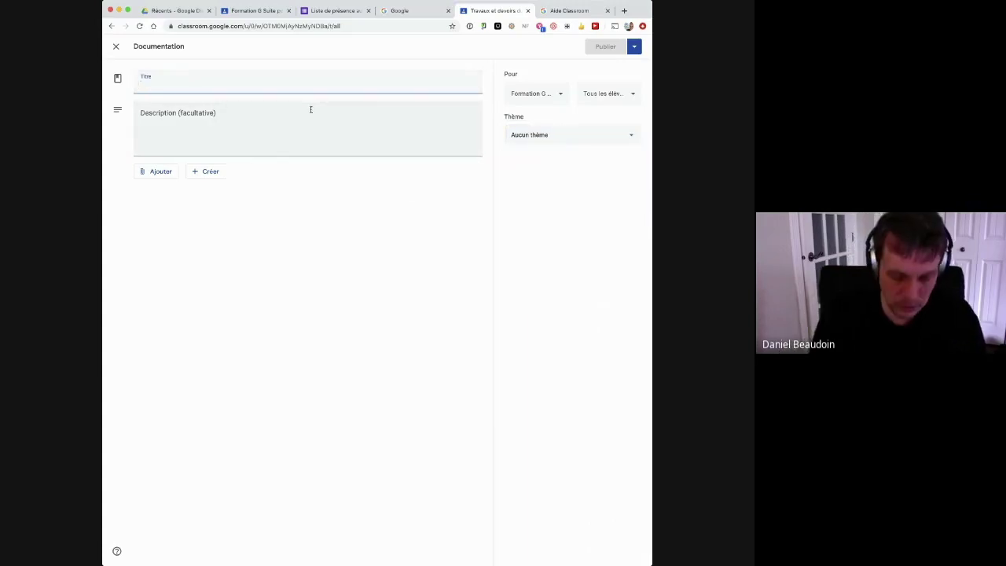
text(Docu)
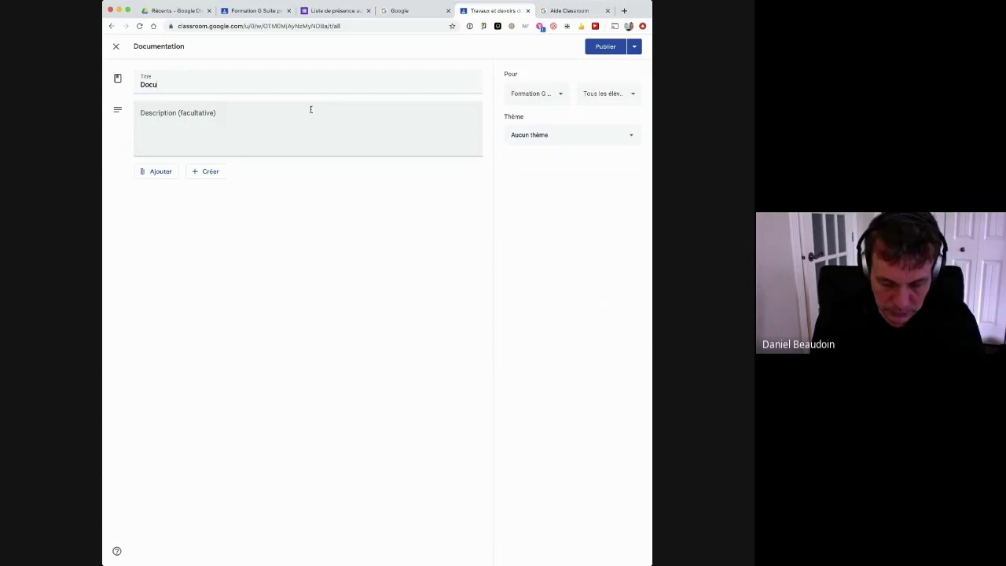
text(mentation C)
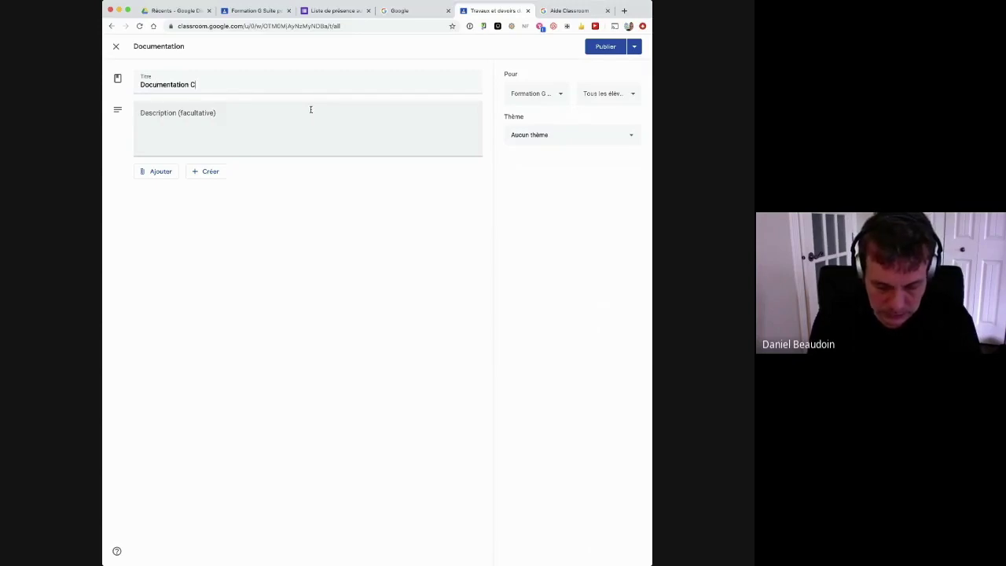
text(lassroom)
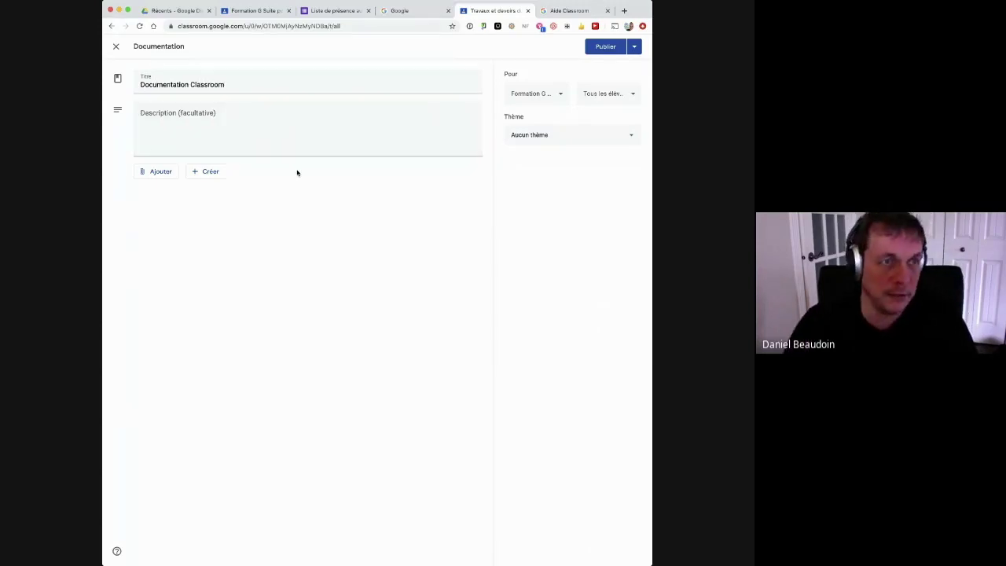
click(160, 173)
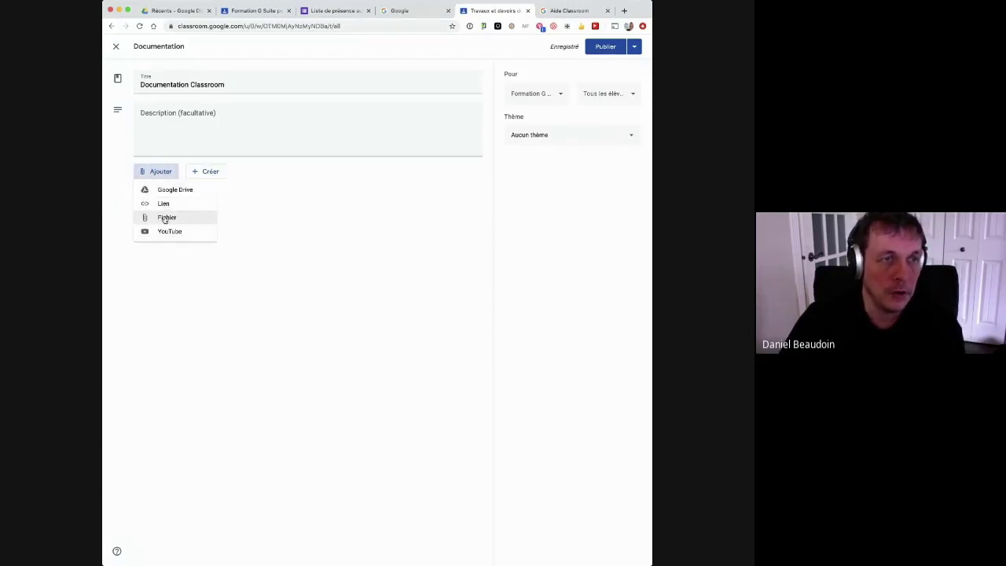
click(477, 175)
click(283, 112)
text(Desc)
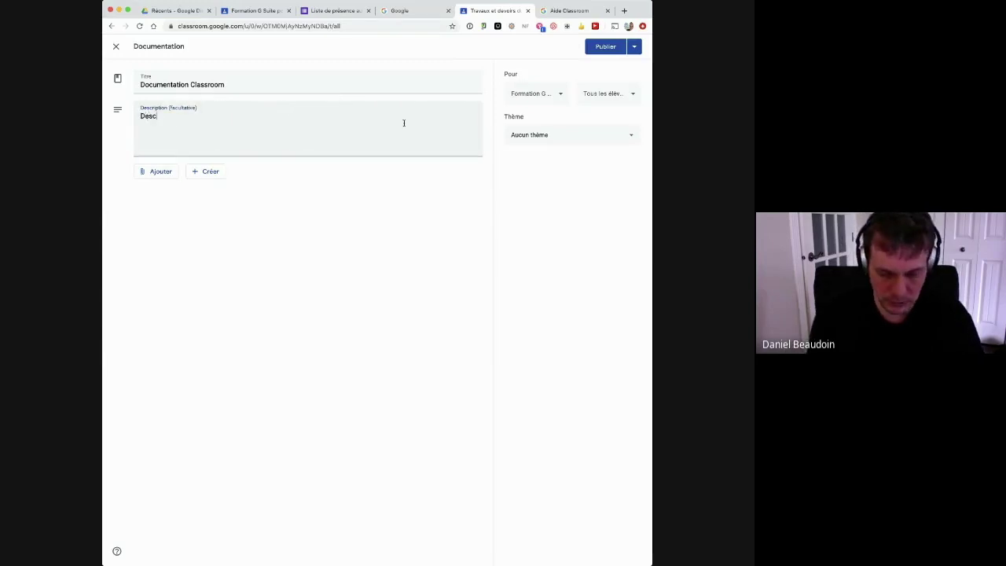
text(ription)
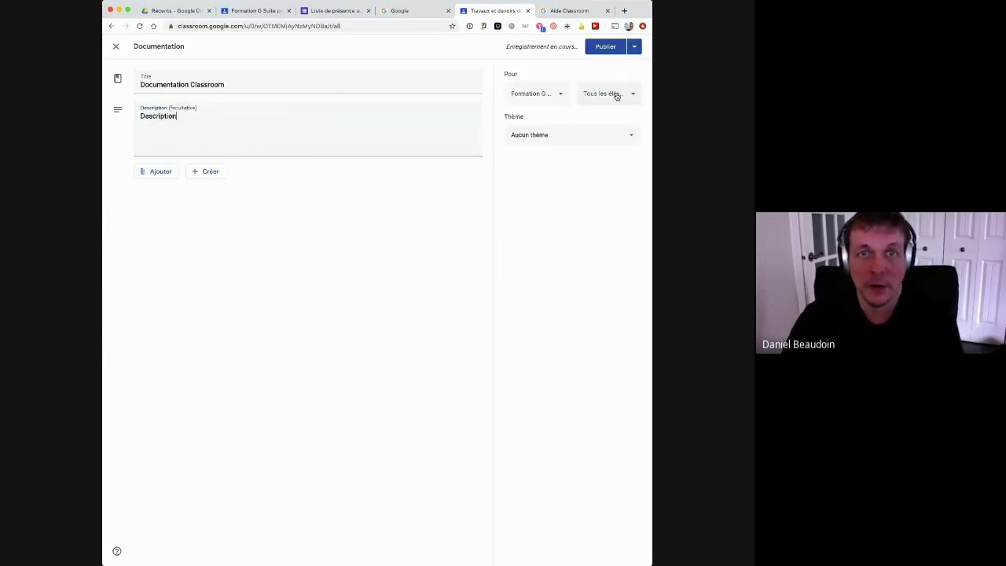
Assign the documentation to the "Liens utiles" theme, keeping only the current class as recipient
click(550, 96)
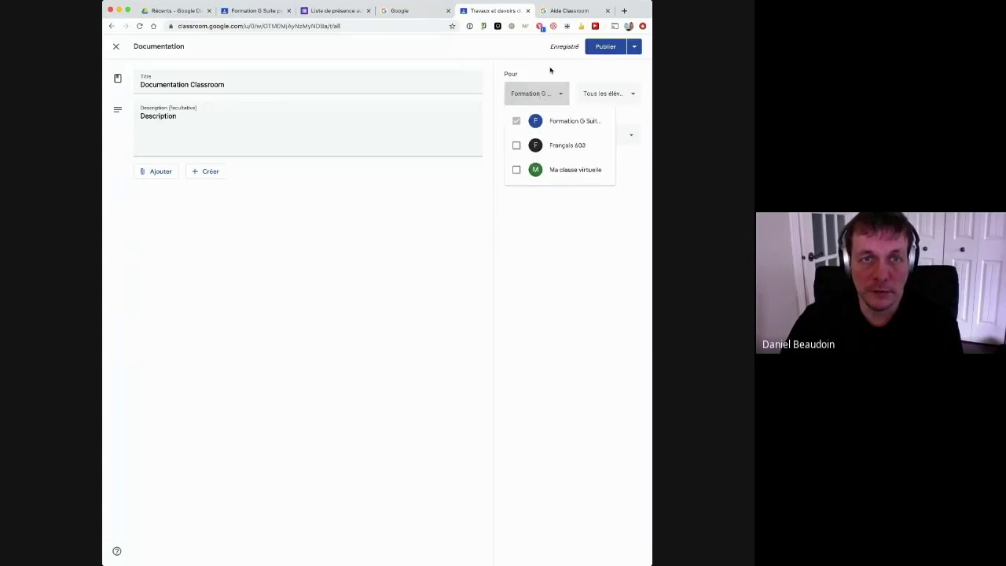
click(551, 69)
click(555, 136)
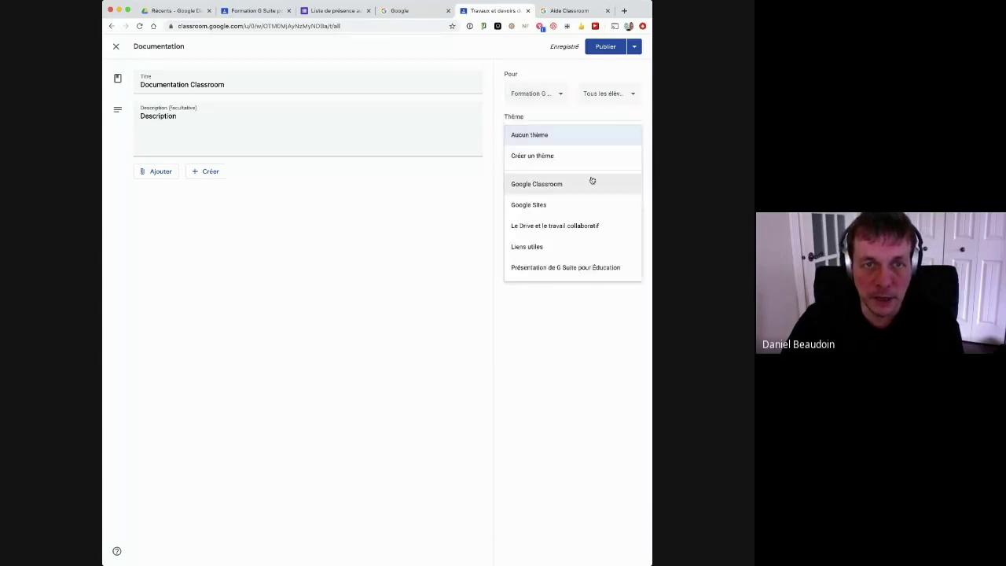
click(534, 248)
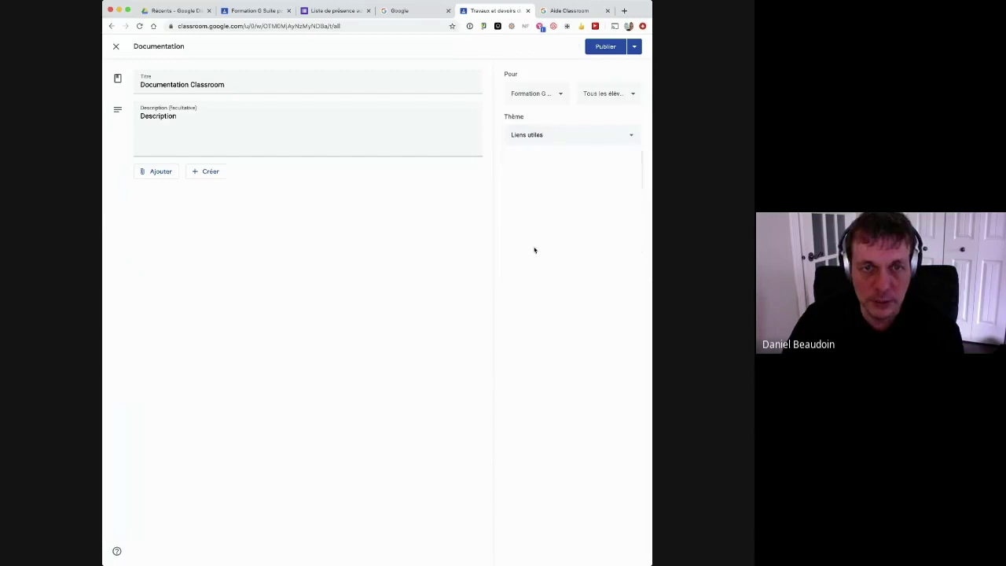
Check the scheduling and draft options for the documentation, and publish it immediately
click(636, 49)
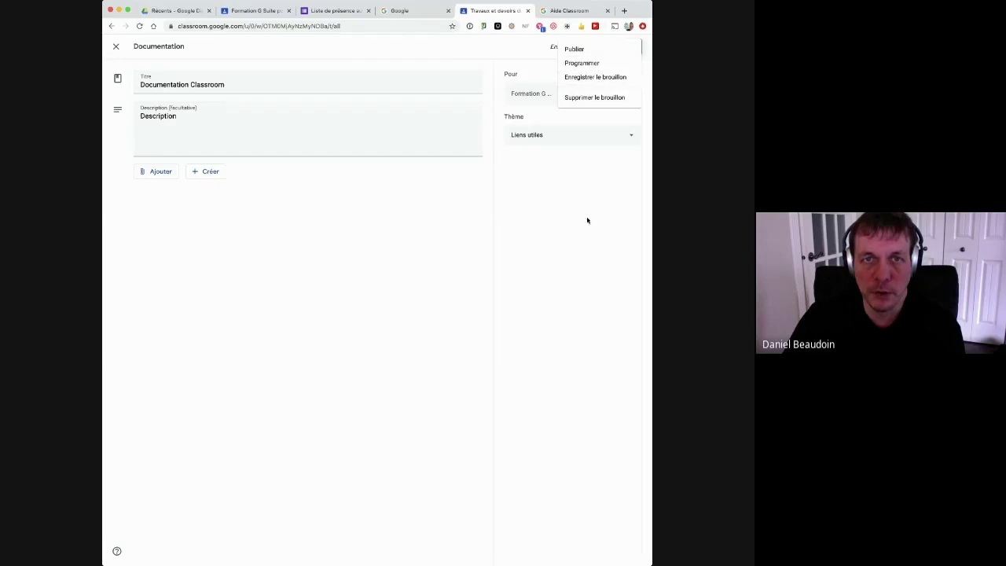
click(617, 113)
click(611, 48)
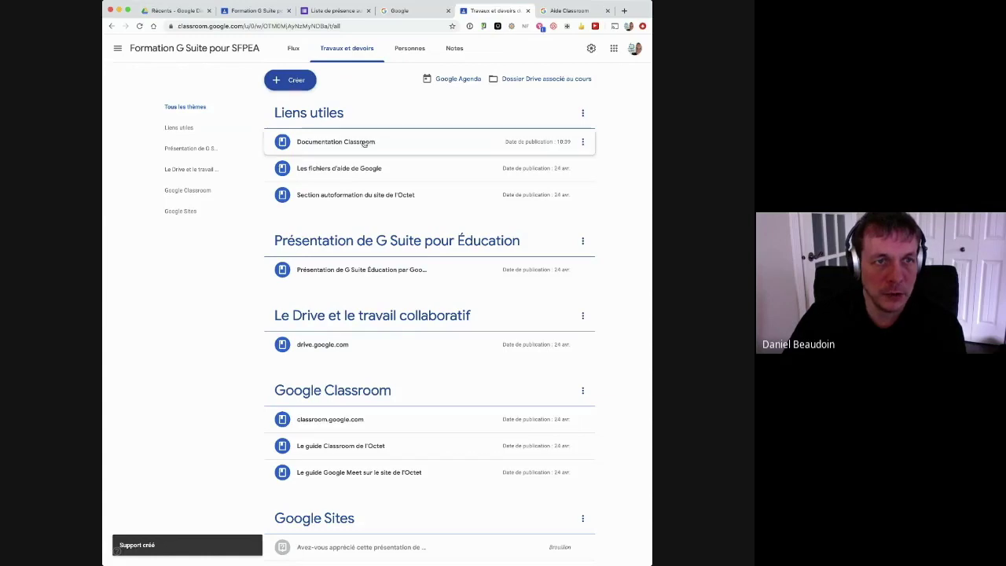
Move "Documentation Classroom" into the "Présentation de G Suite pour Éducation" theme and back to the start of "Liens utiles"
drag(381, 142, 399, 275)
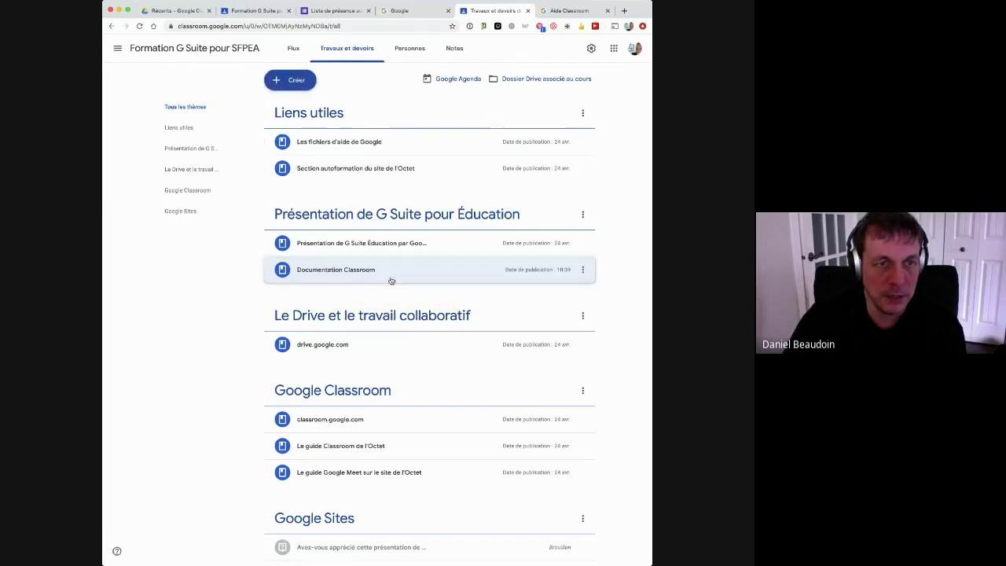
drag(387, 274, 386, 142)
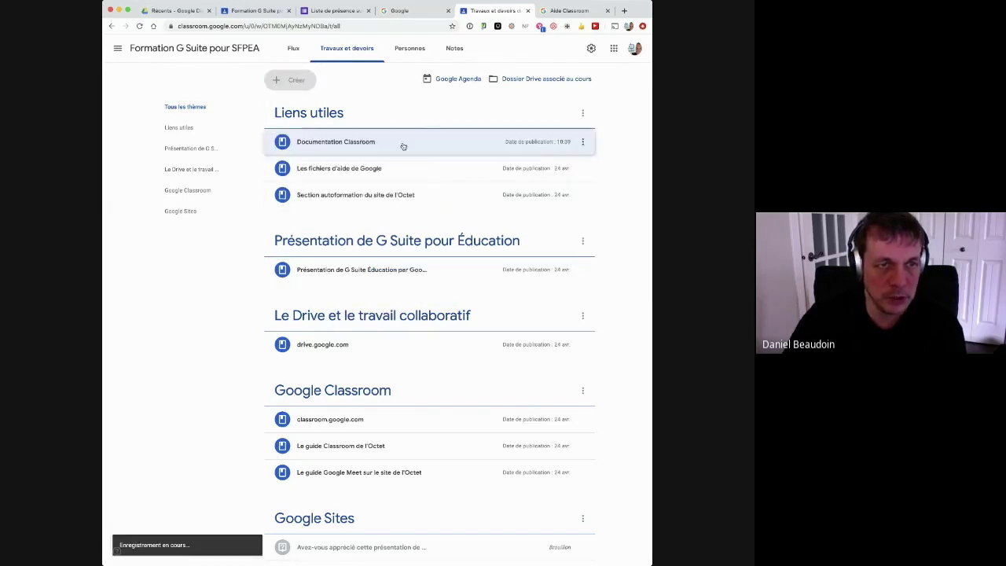
Check the edit, delete, link and move options of "Documentation Classroom" and the content types available for creation
click(585, 143)
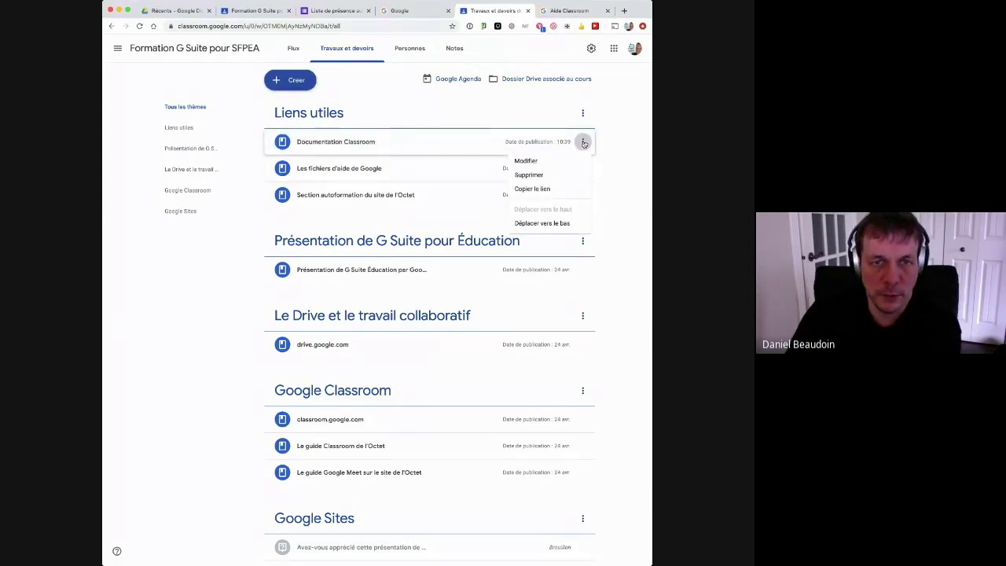
click(620, 161)
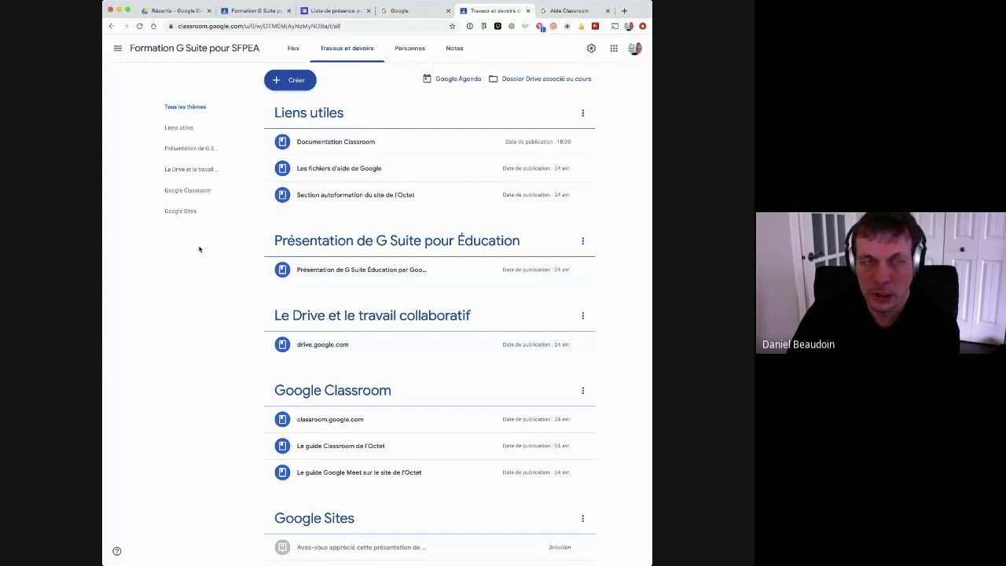
click(293, 80)
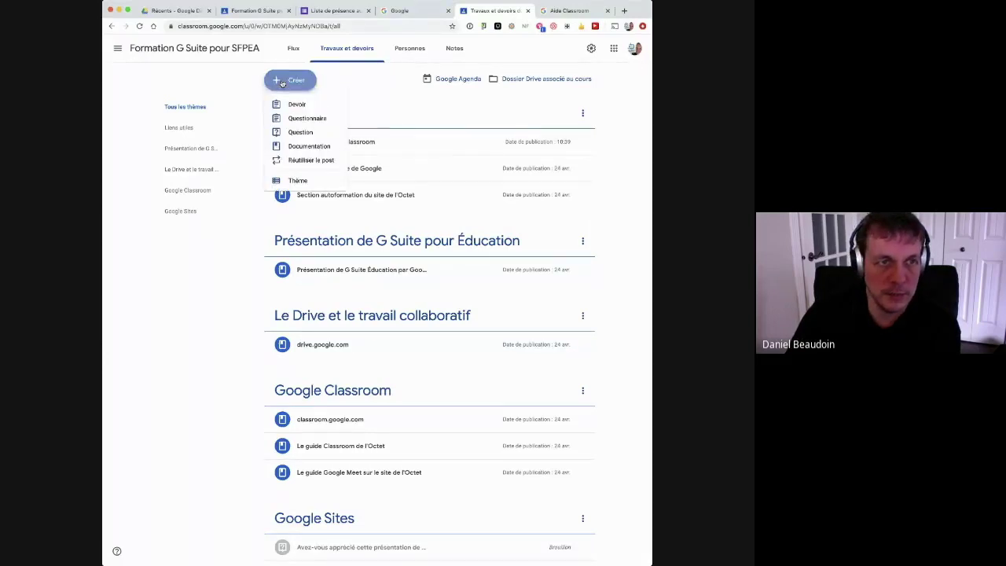
click(198, 319)
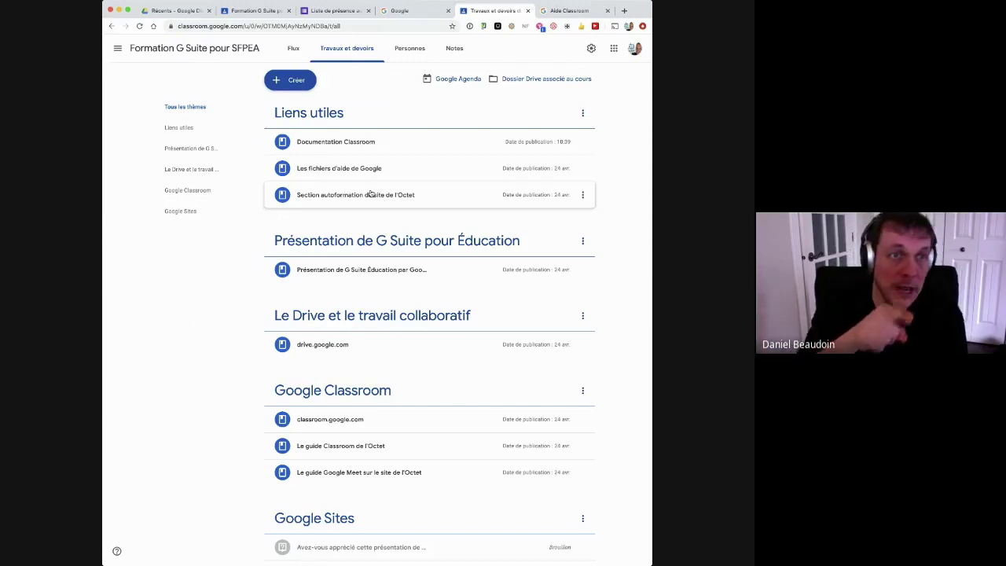
Start a new question in the coursework and check the answer types available for it
click(292, 84)
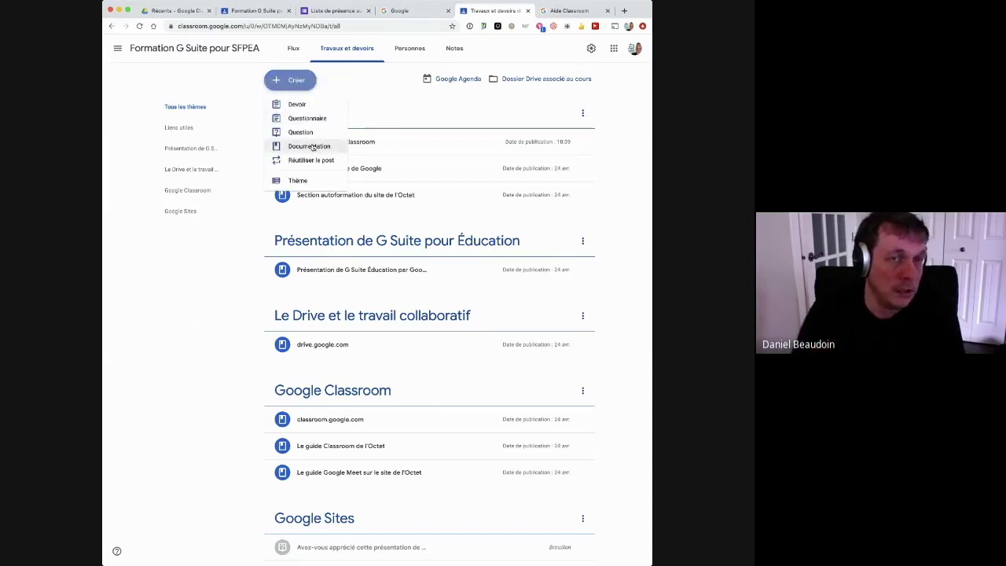
click(385, 104)
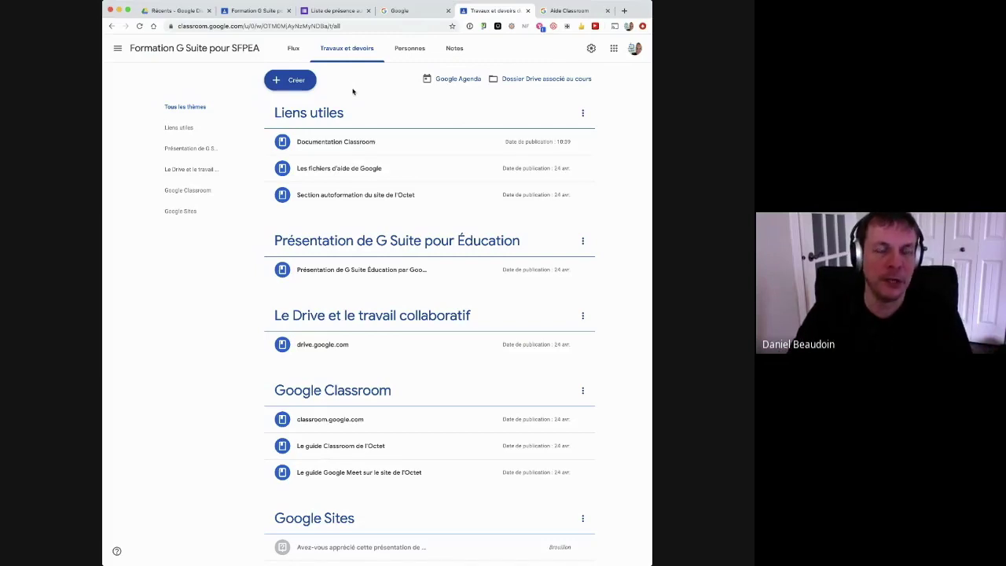
click(295, 82)
click(317, 133)
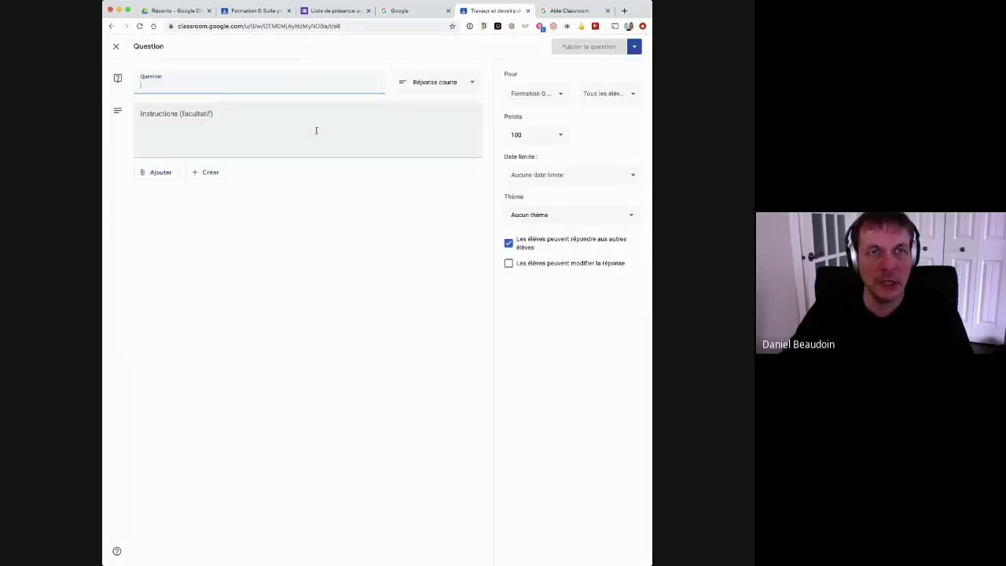
click(462, 84)
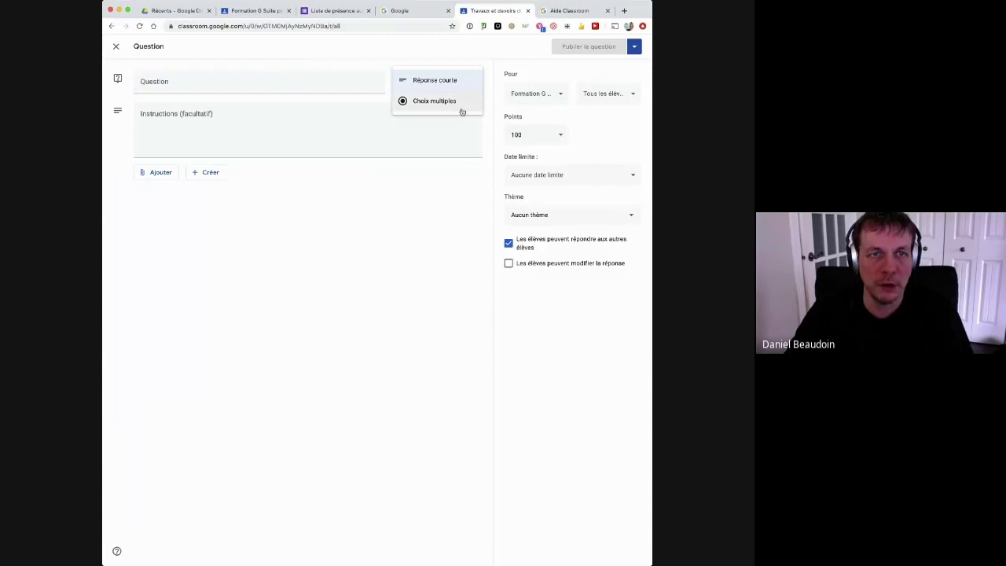
click(430, 53)
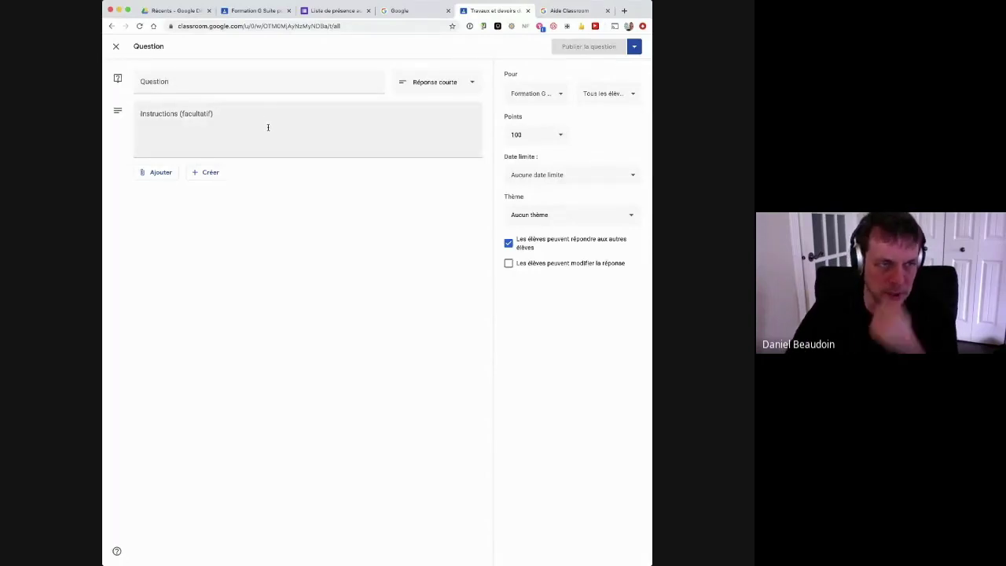
Check the question's attachment options, the file types that can be created for it, and the answer types again
click(161, 175)
click(205, 173)
click(206, 173)
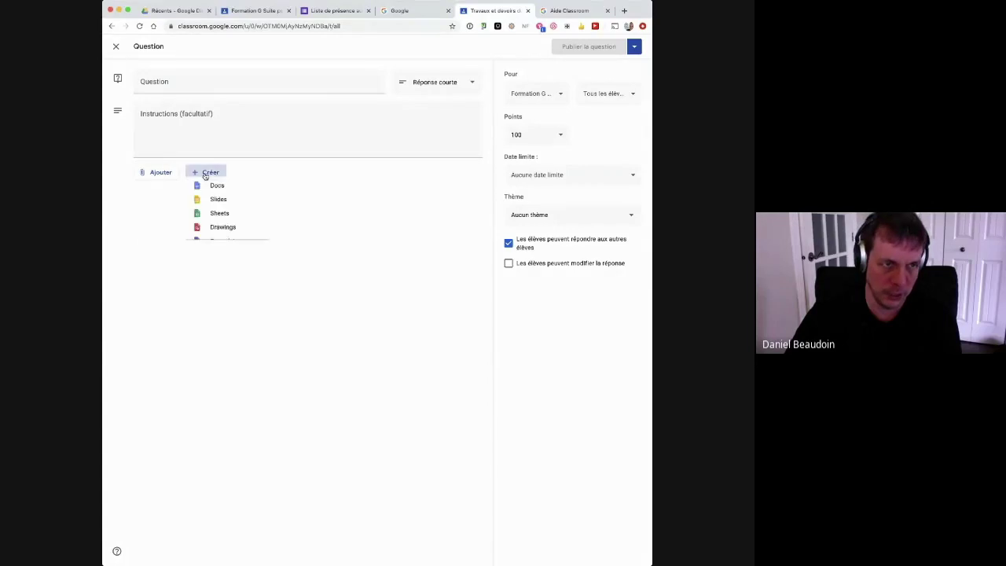
click(245, 175)
click(457, 81)
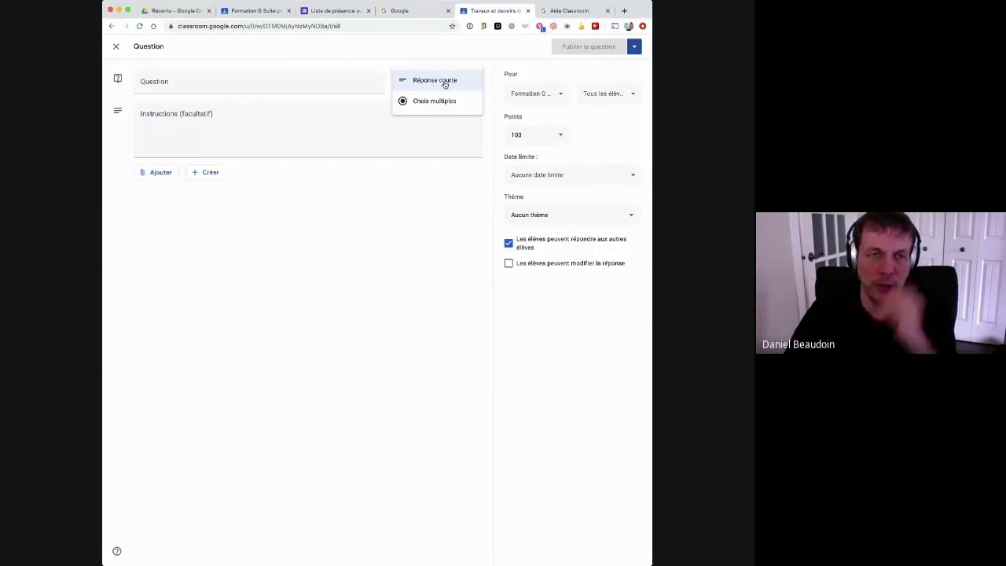
click(438, 191)
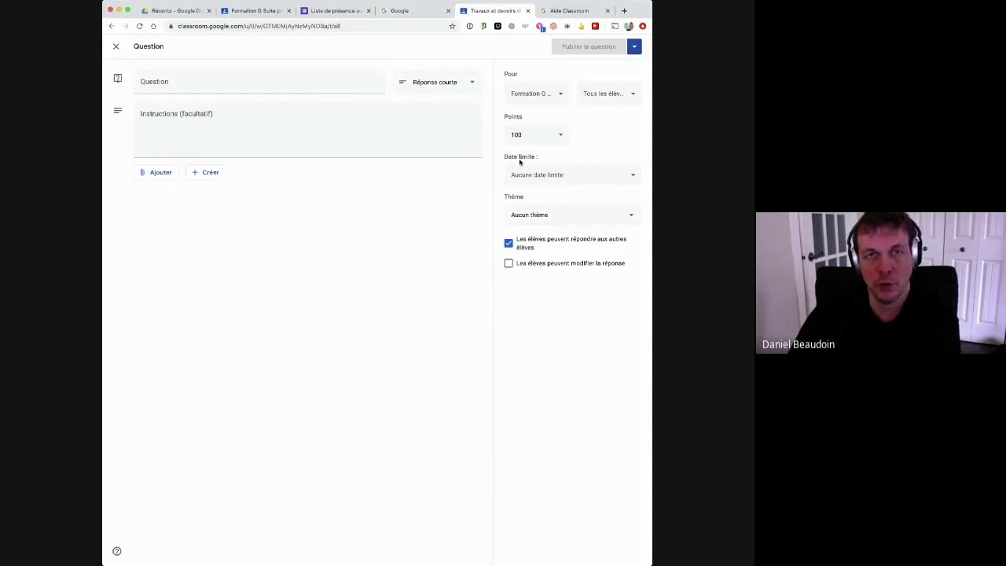
Check the class and student recipients of the question, and set its points to "Pas de note"
click(549, 95)
click(606, 93)
click(606, 93)
click(522, 70)
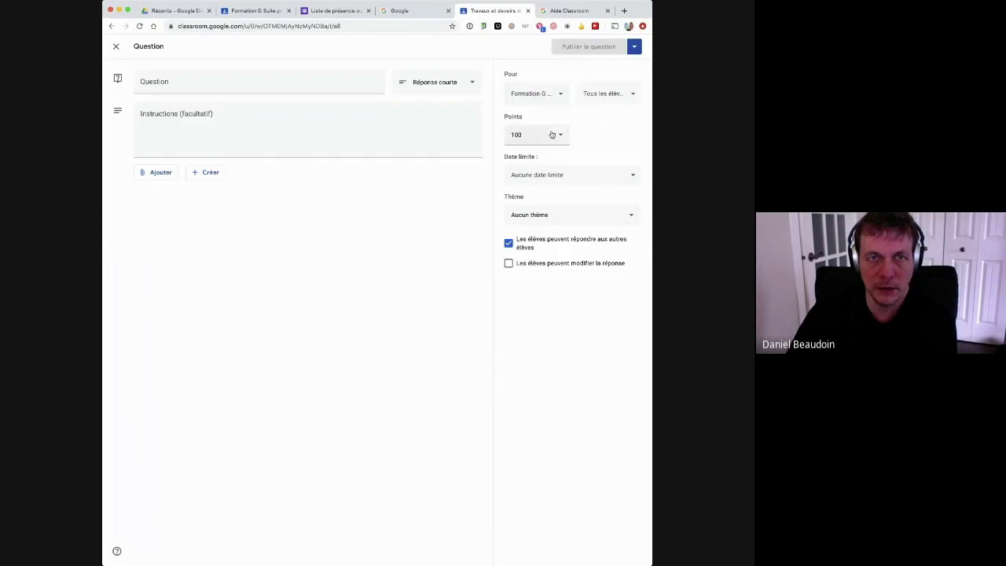
click(548, 135)
click(530, 156)
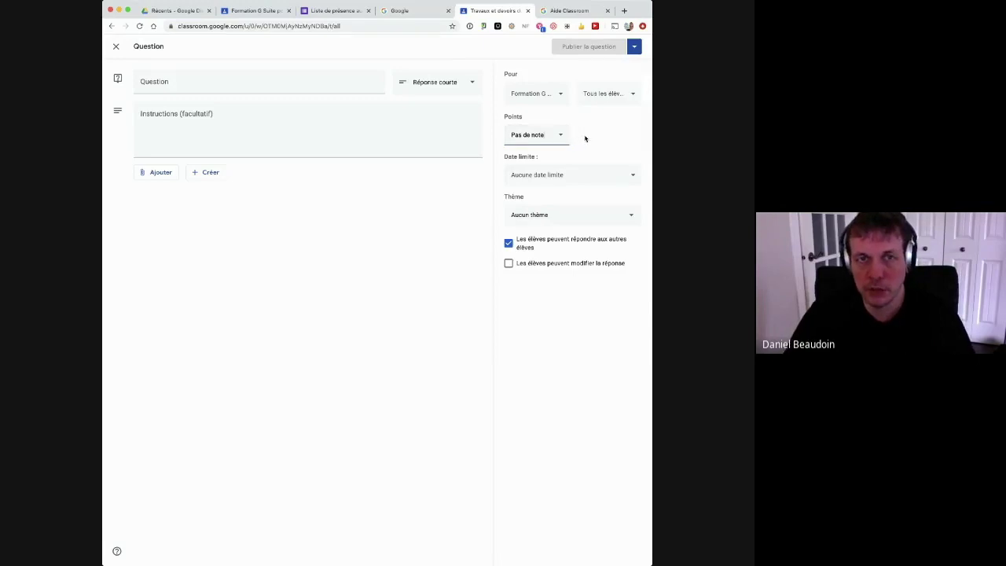
Set the question's due date to 1 mai 2020 and check its publishing, scheduling and draft options
click(569, 175)
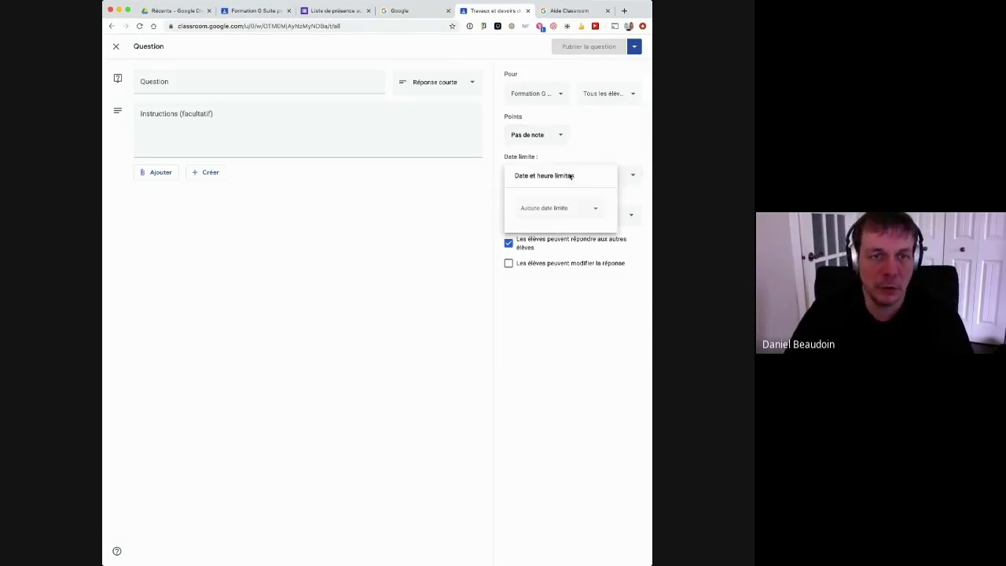
click(596, 208)
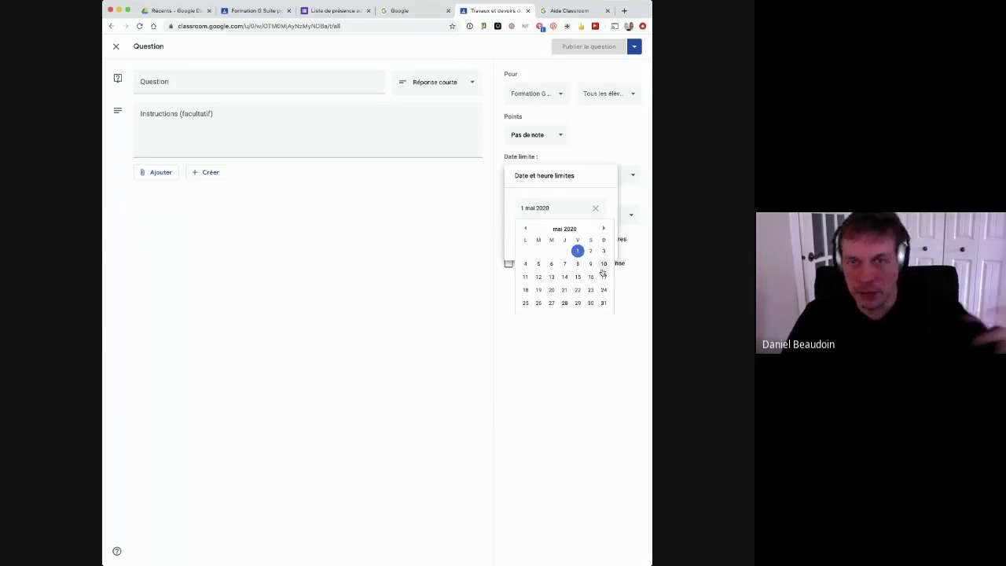
click(608, 153)
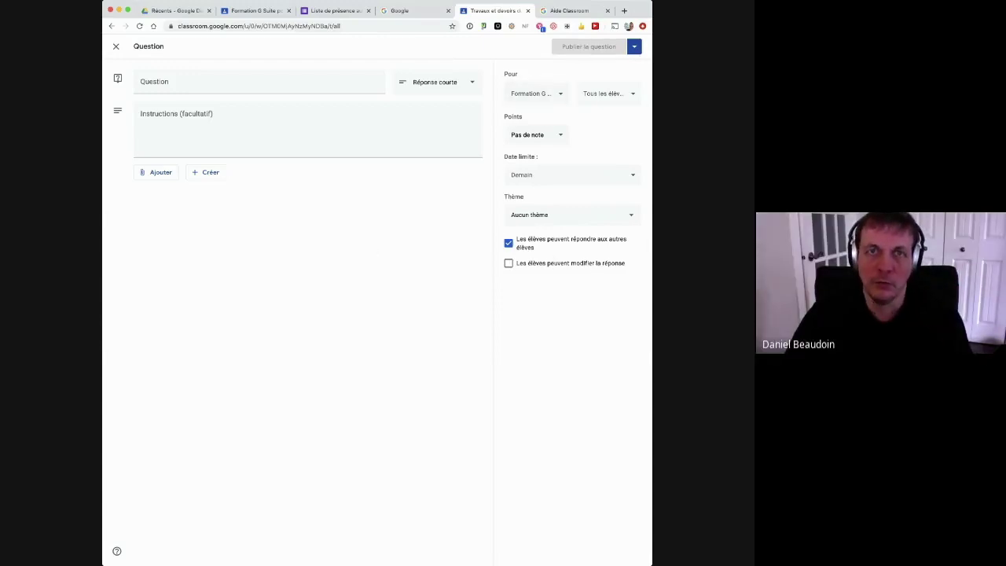
click(633, 48)
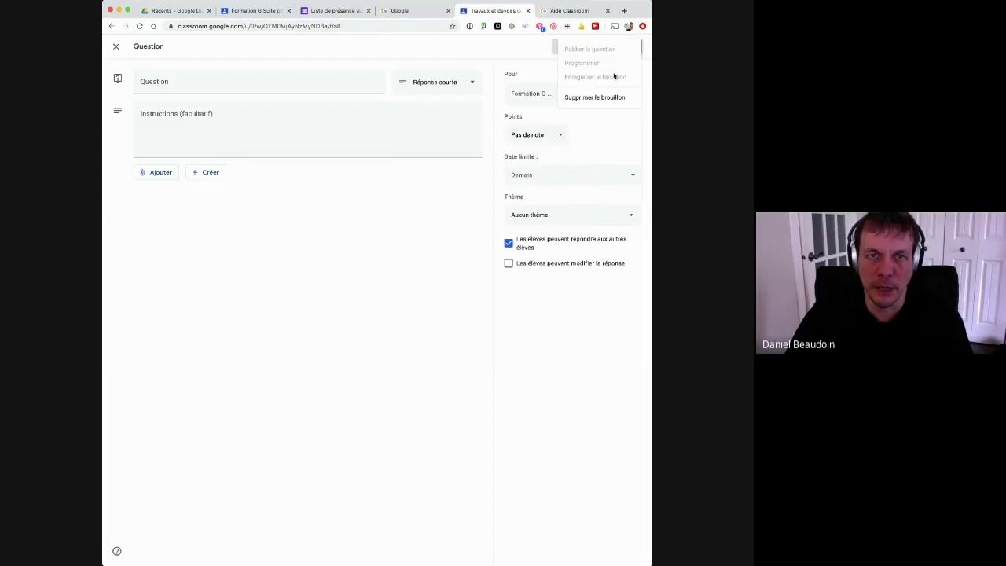
click(341, 305)
Enter "Voyez-vous cette question?" as the question and set its answer type to "Choix multiples"
click(209, 91)
text(Voyez-vous cette question?)
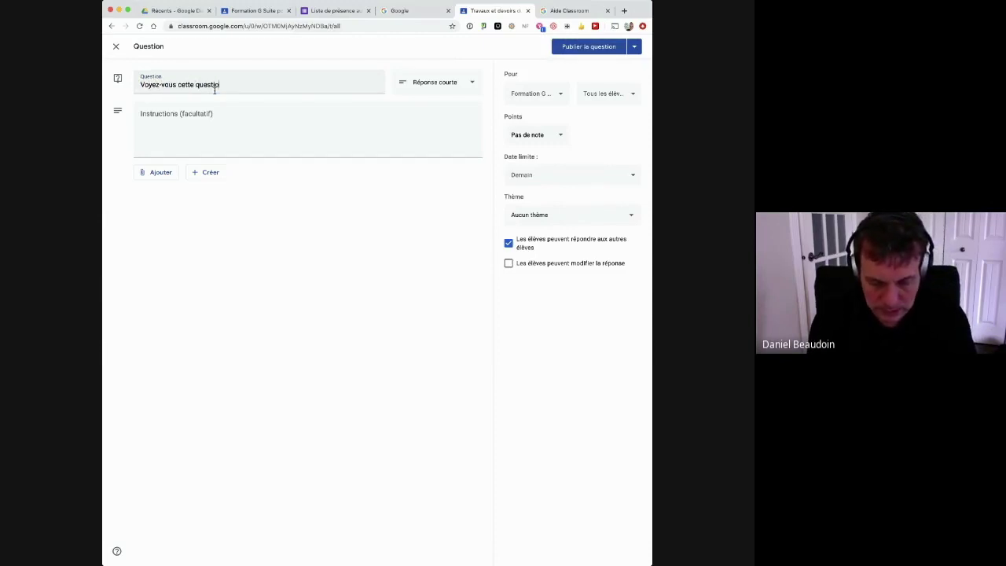
click(398, 84)
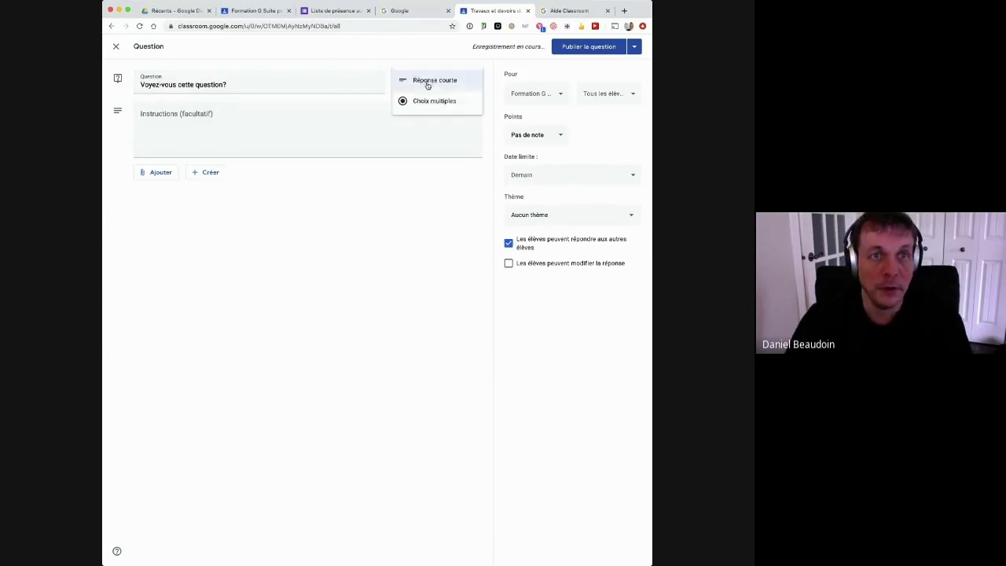
click(411, 99)
Provide "oui" and "non" as the answer options and publish the question
click(248, 170)
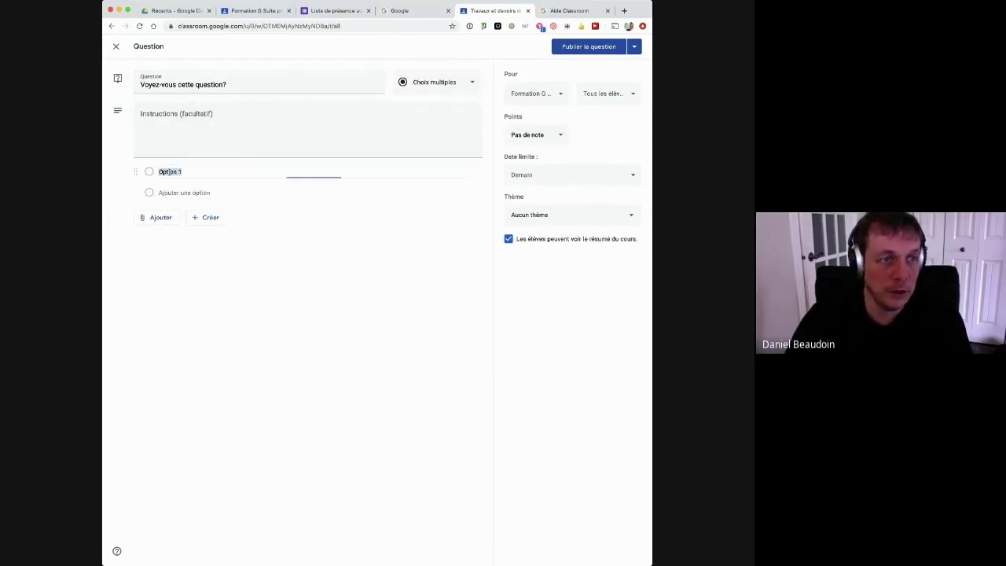
text(oui)
click(163, 193)
text(non)
click(311, 323)
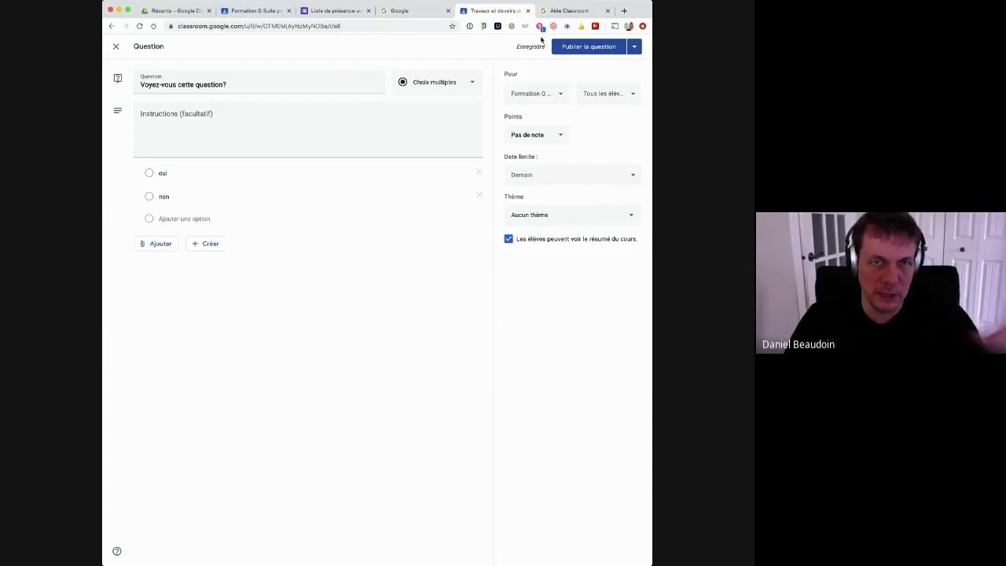
click(576, 48)
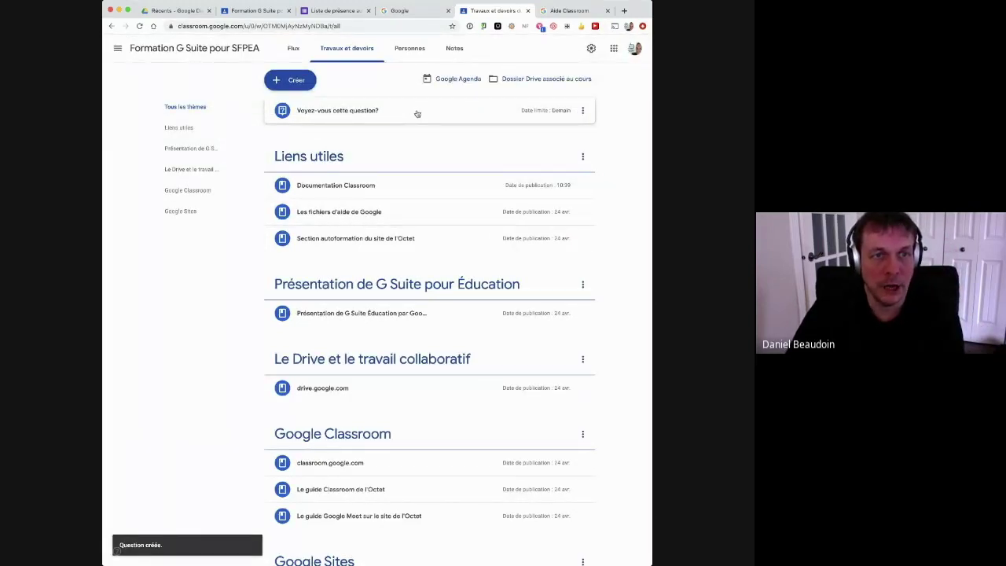
Open a new "Questionnaire" to examine its attached blank quiz and grade import option, and close it unpublished
click(289, 49)
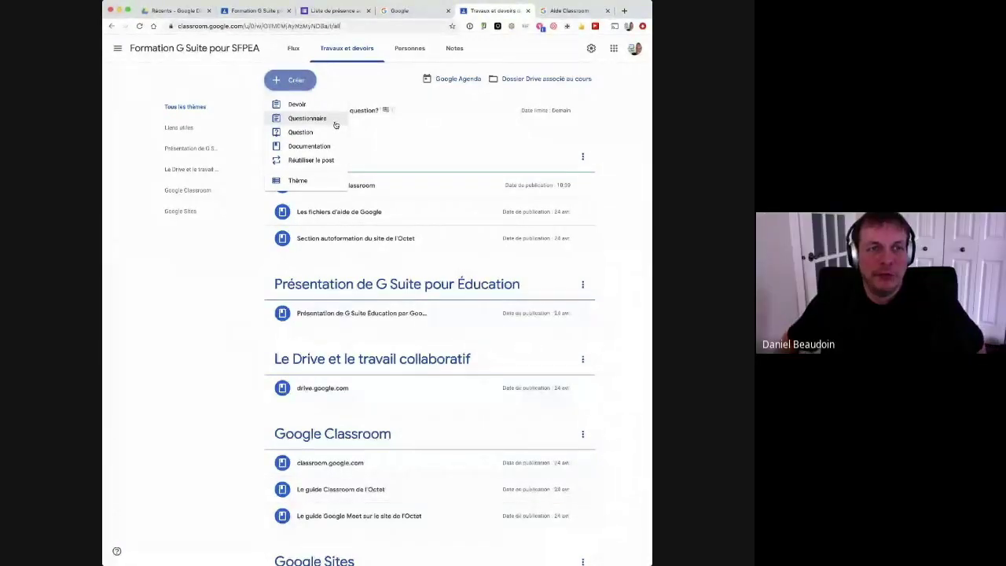
click(335, 125)
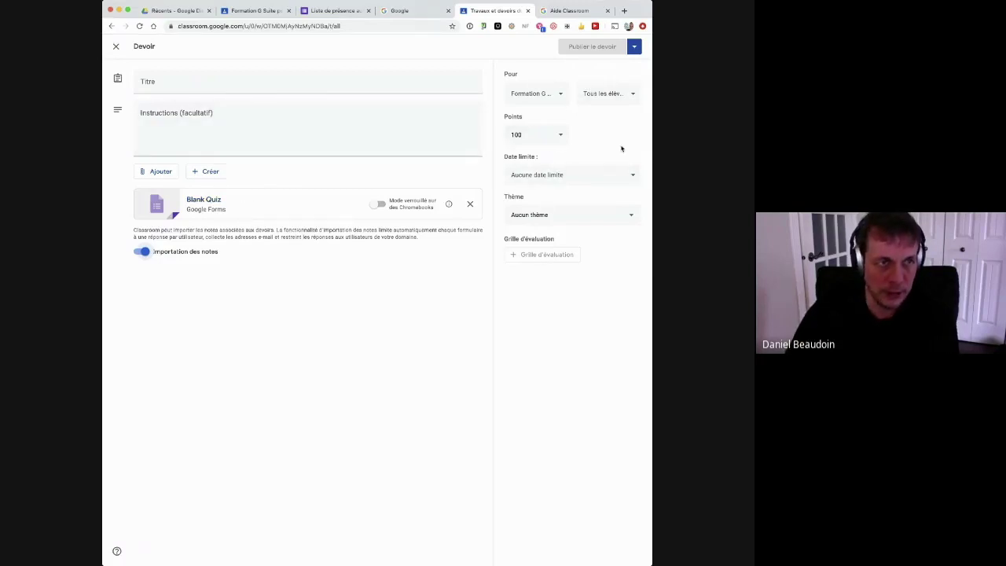
click(117, 47)
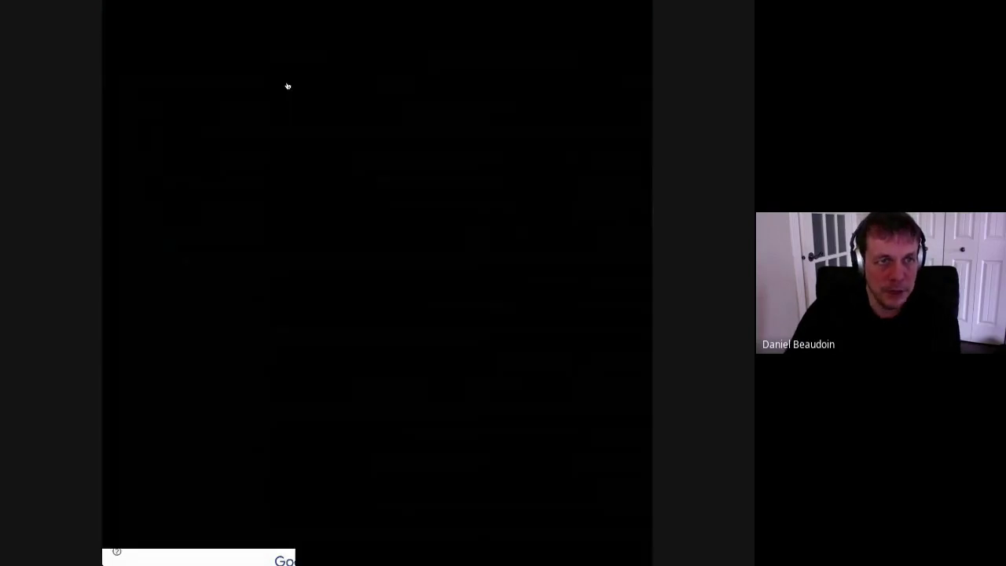
Start a new "Devoir" assignment and title it "Devoir #1"
click(290, 80)
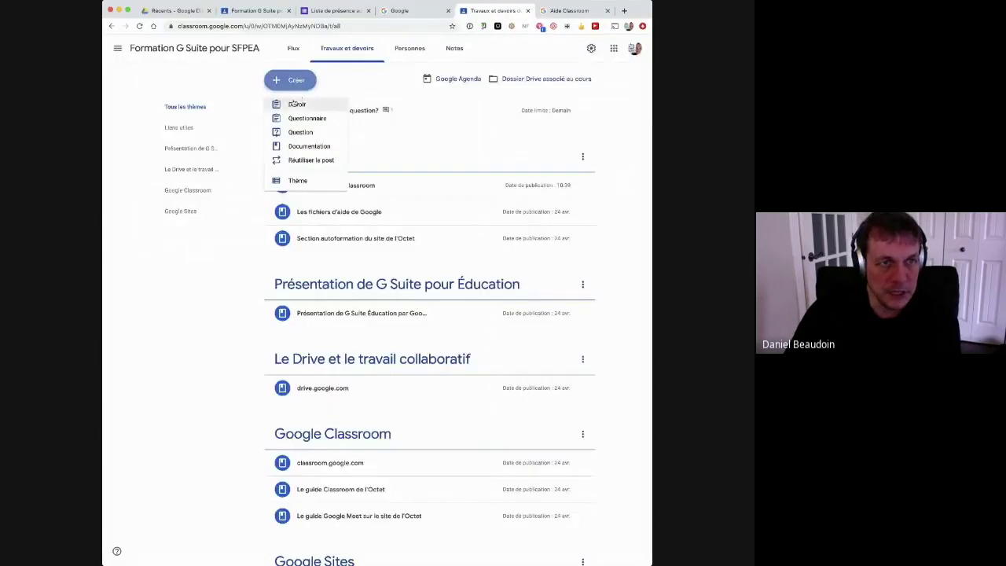
click(295, 104)
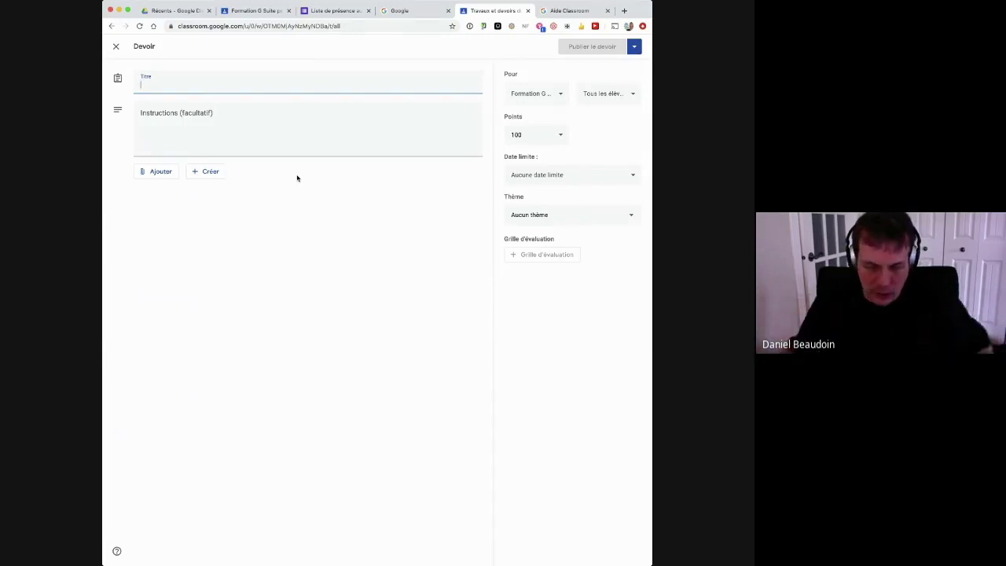
click(144, 87)
text(Devoir 1)
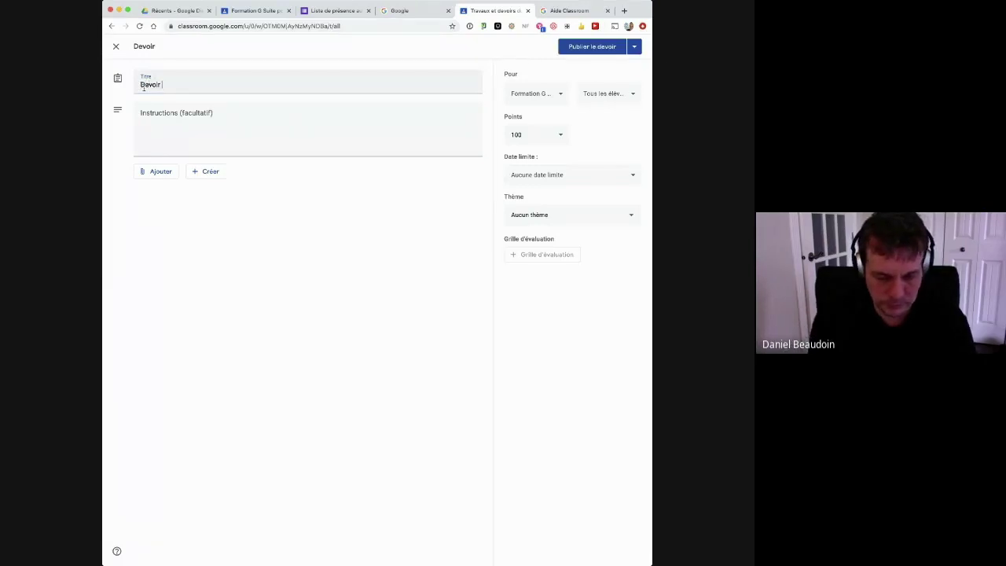
text( #)
key(BackSpace)
text(#1)
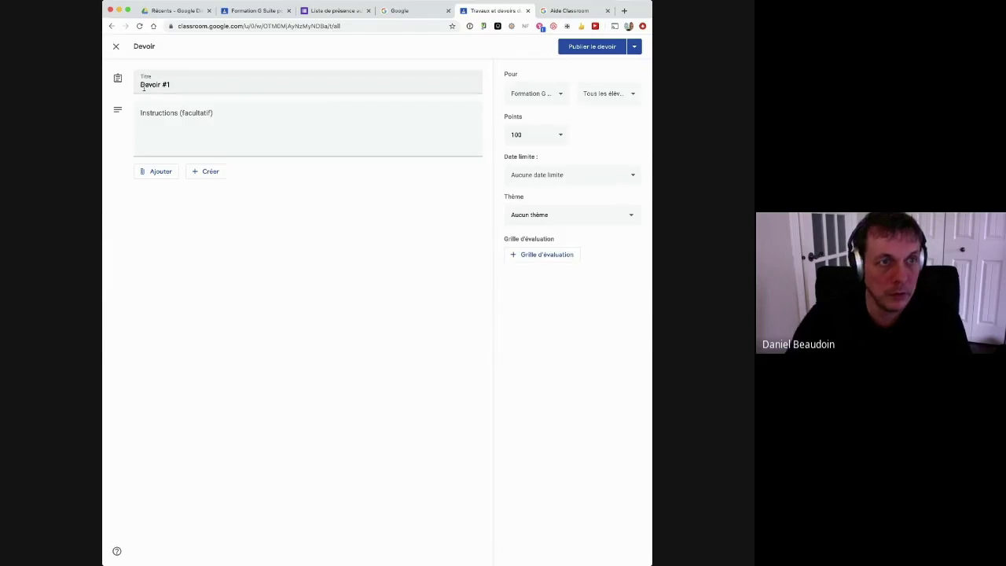
Attach a new blank Google Docs document to the assignment and set its sharing to "Faire une copie par élève"
click(205, 172)
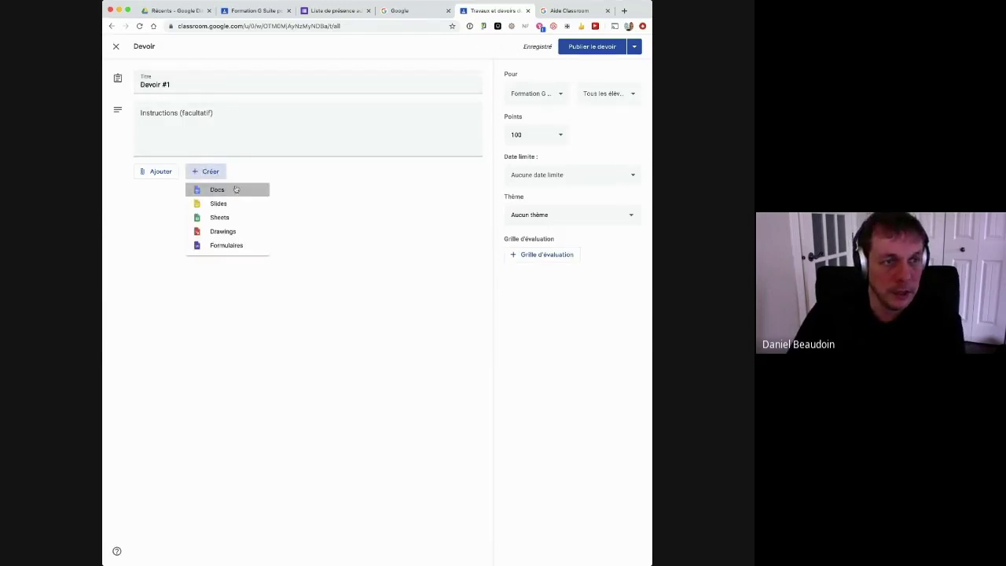
click(236, 190)
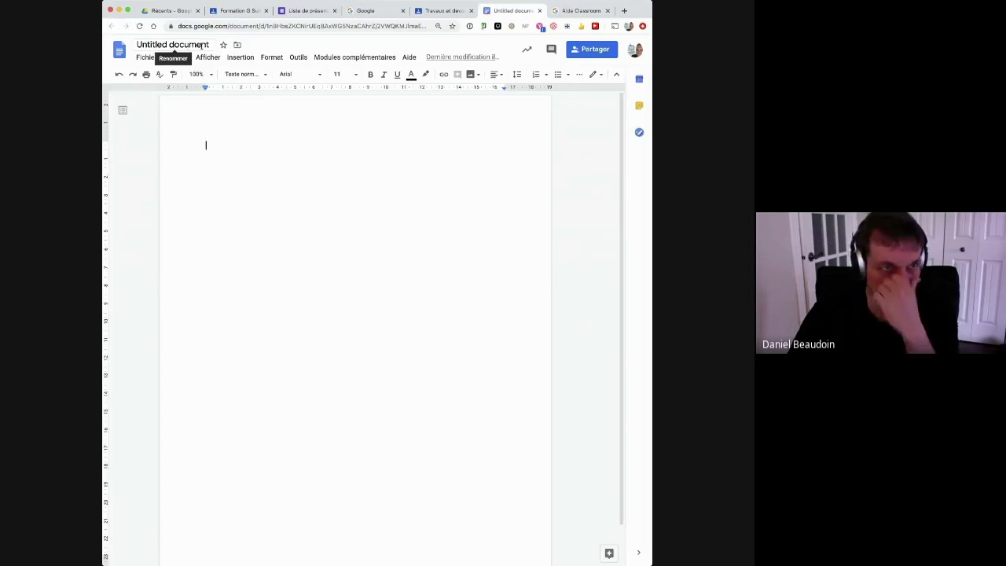
click(443, 10)
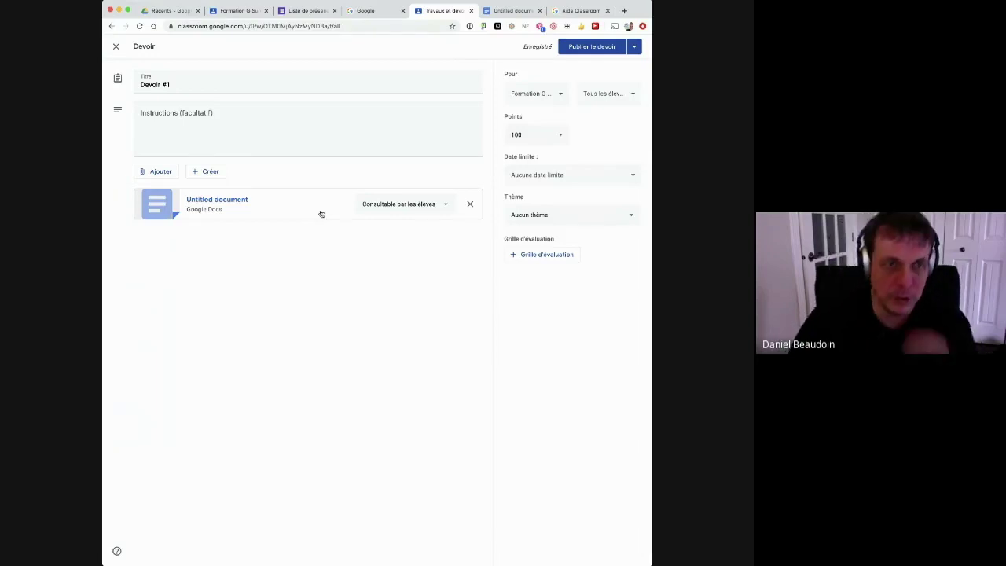
click(445, 206)
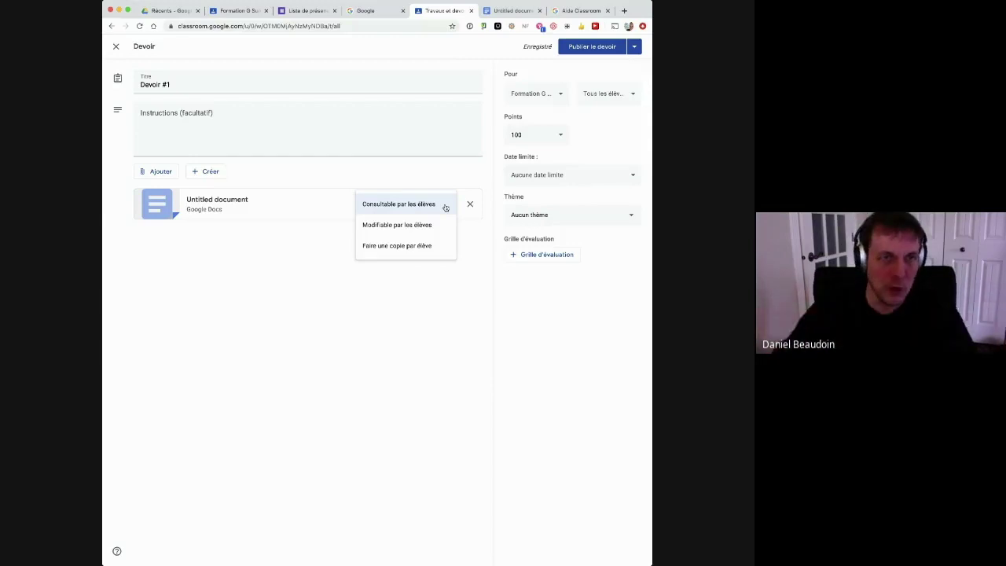
click(447, 246)
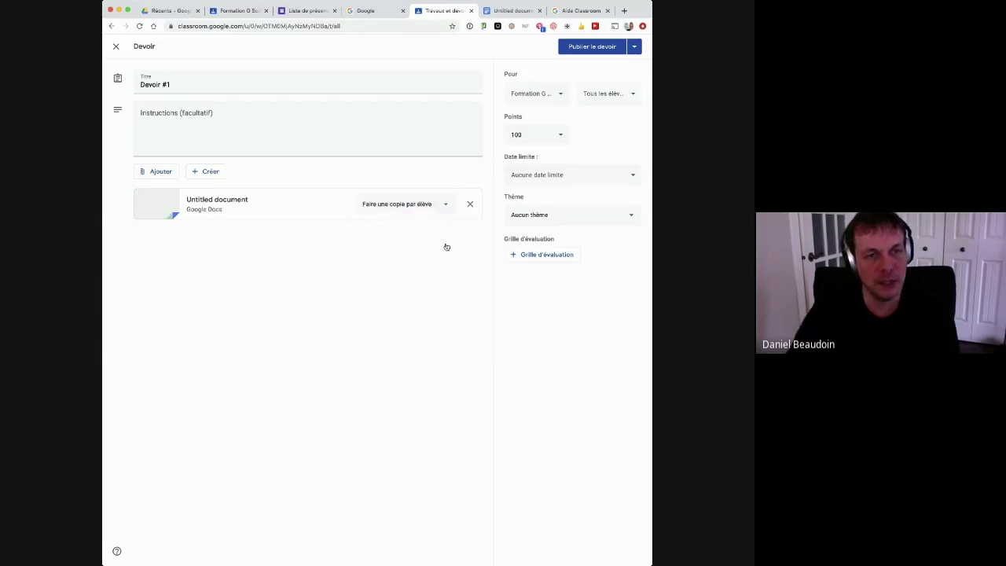
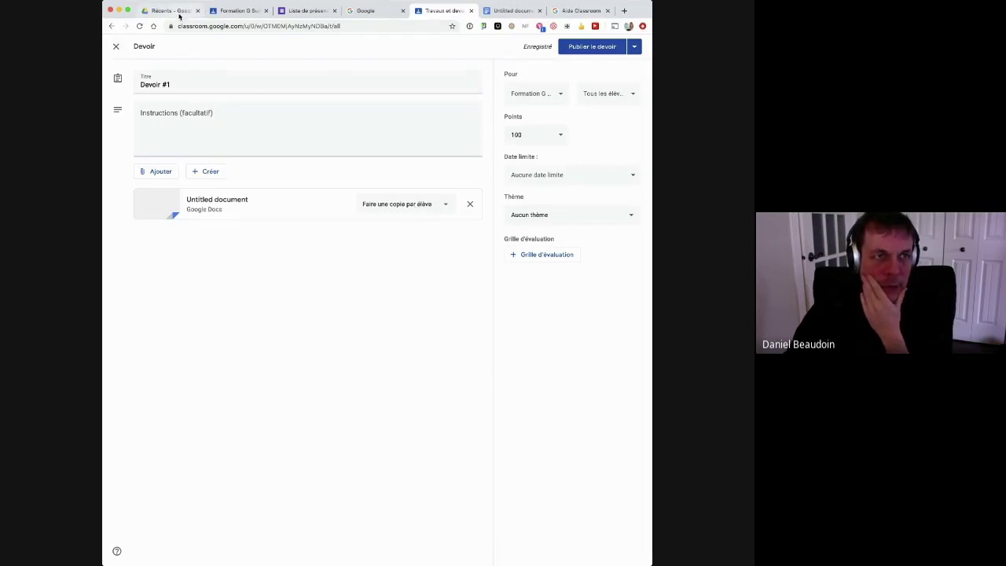
Fill in the assignment's instructions with the text "Instruction"
drag(171, 10, 374, 10)
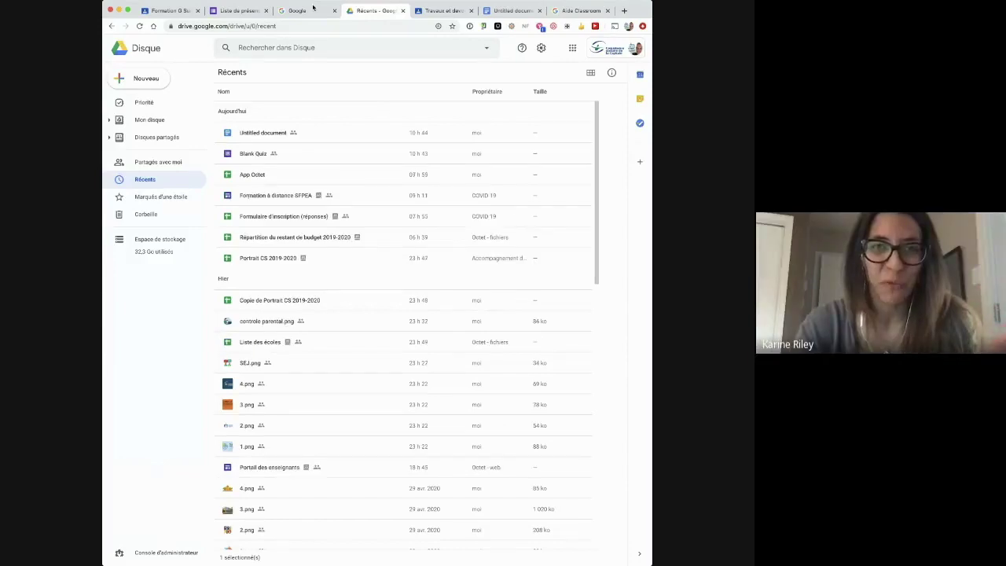
click(440, 9)
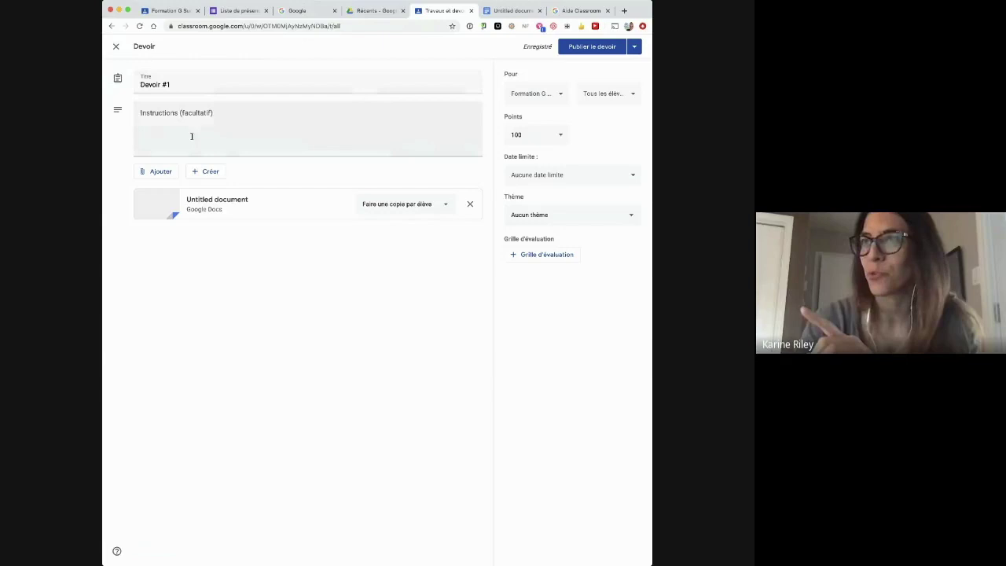
click(272, 134)
text(Instruct)
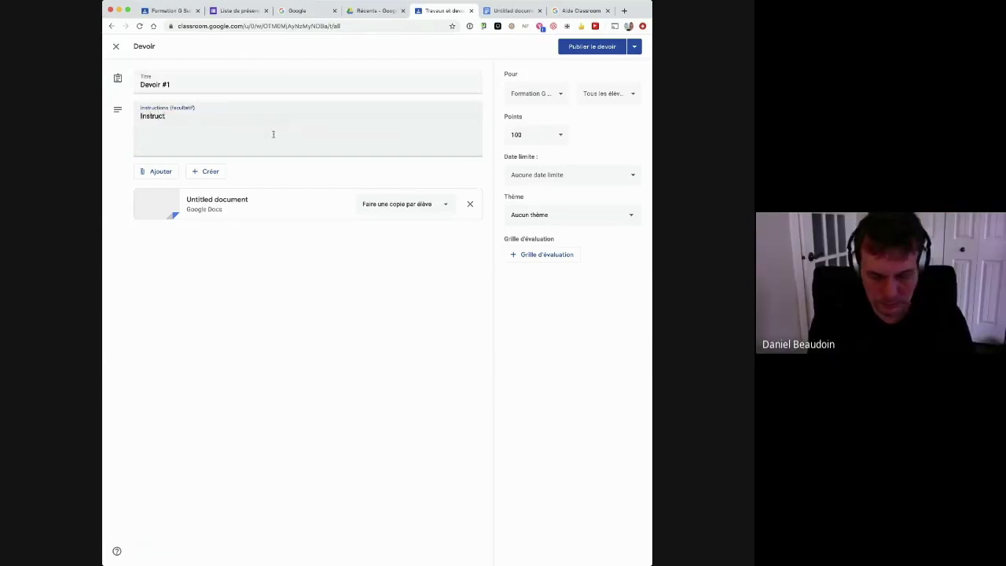
text(ions)
Open the attached untitled document, rename it "Devoir #1" and write "Bonjour!" in its body
click(231, 203)
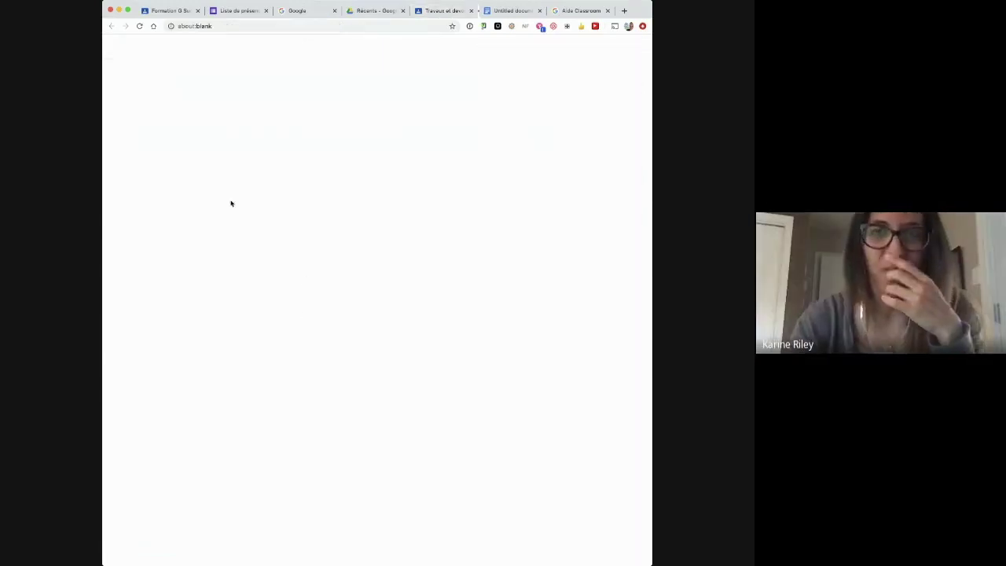
click(510, 10)
click(194, 43)
text(Devoir #1)
click(286, 74)
click(454, 209)
text(Bonjour!)
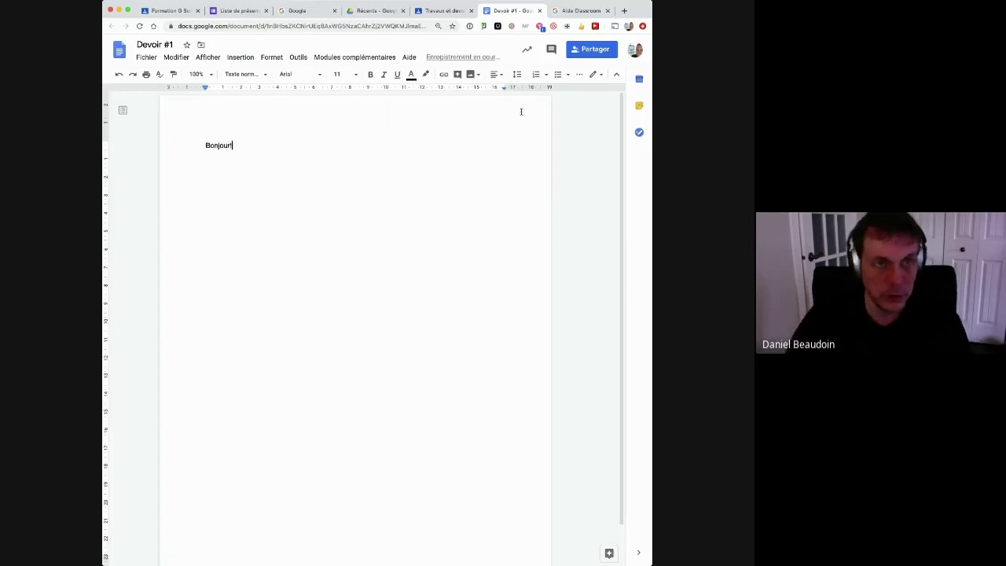
Check whom the Devoir #1 document is shared with, and close the document
click(593, 49)
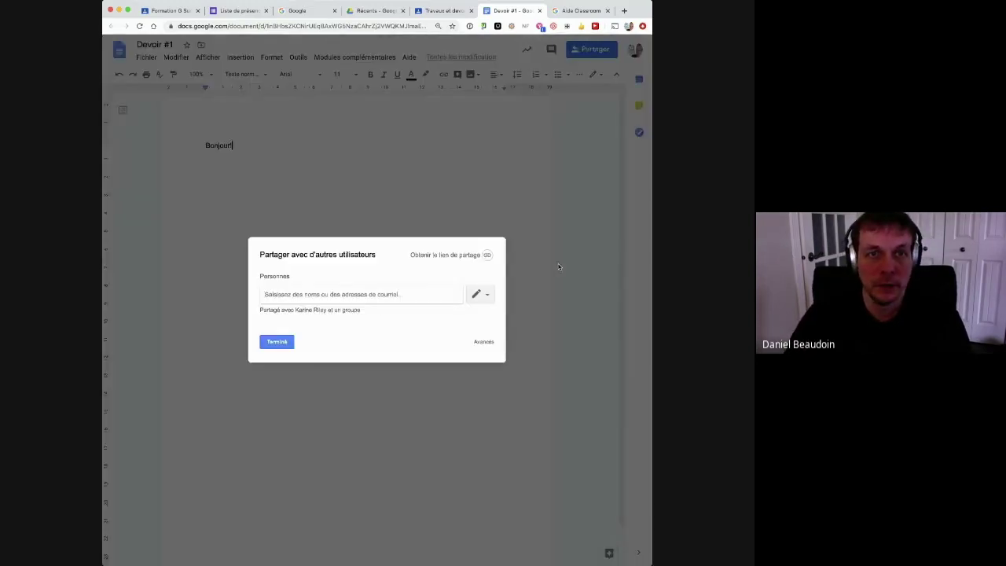
click(277, 341)
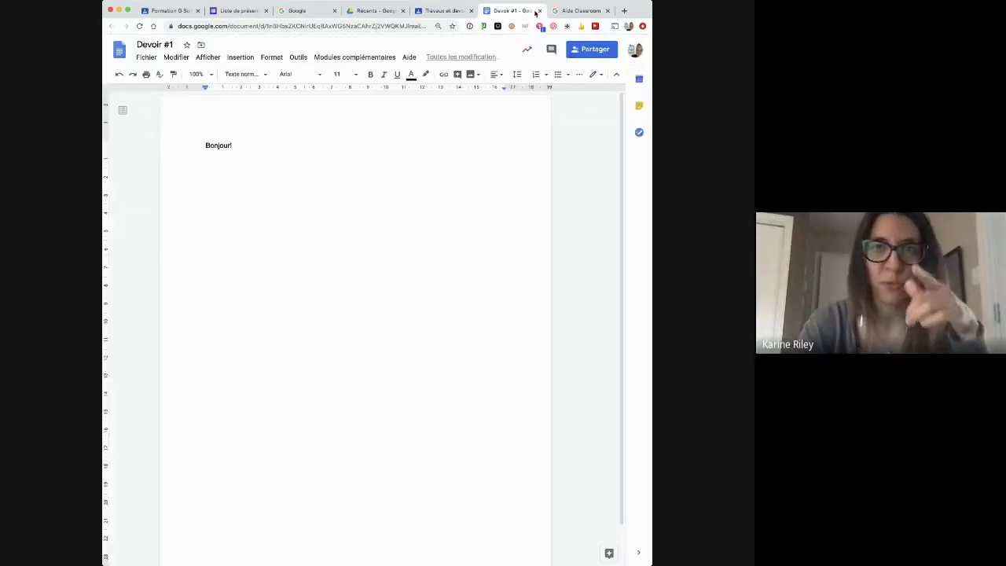
click(429, 11)
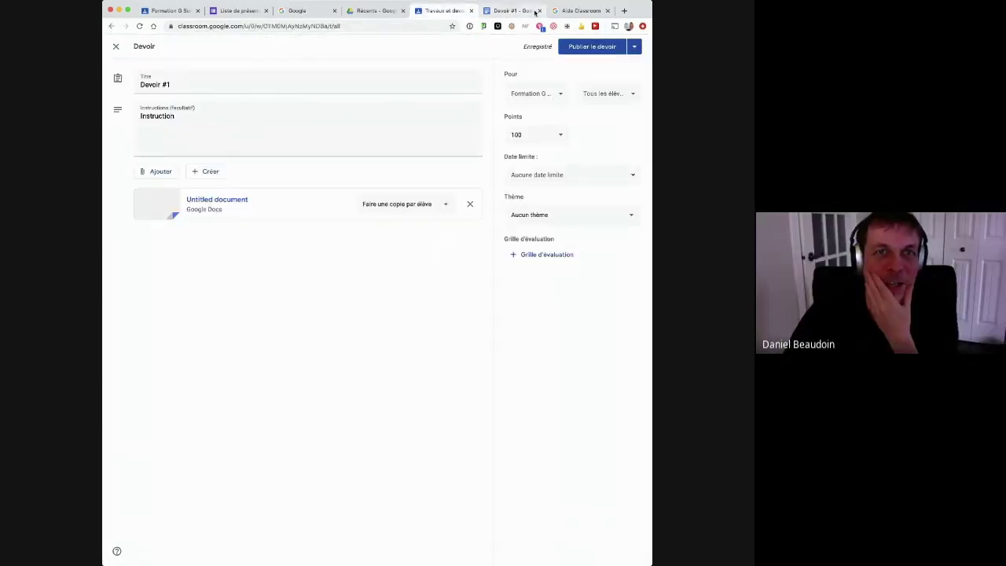
click(516, 11)
click(540, 10)
Publish the Devoir #1 assignment to all students of the course
click(444, 11)
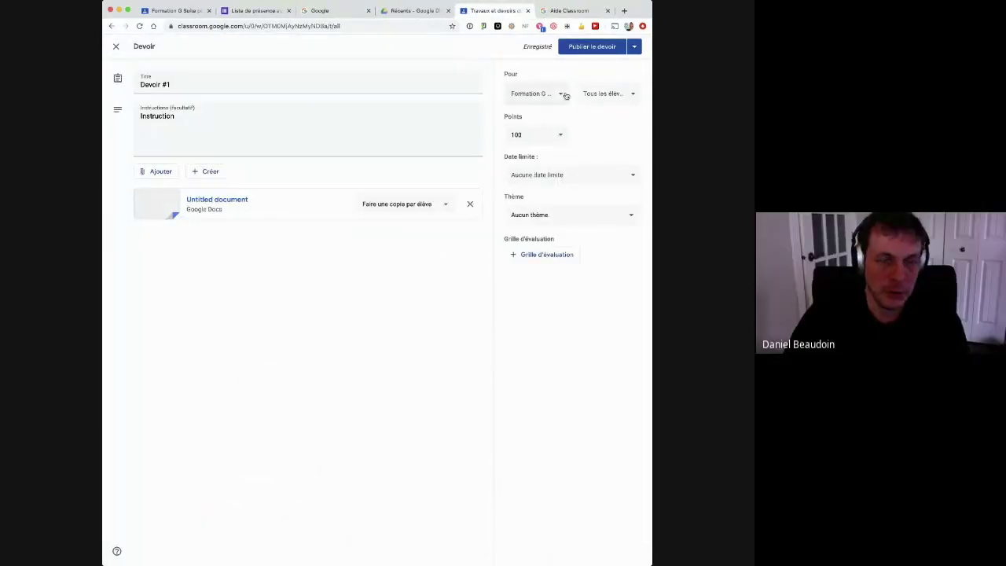
click(634, 47)
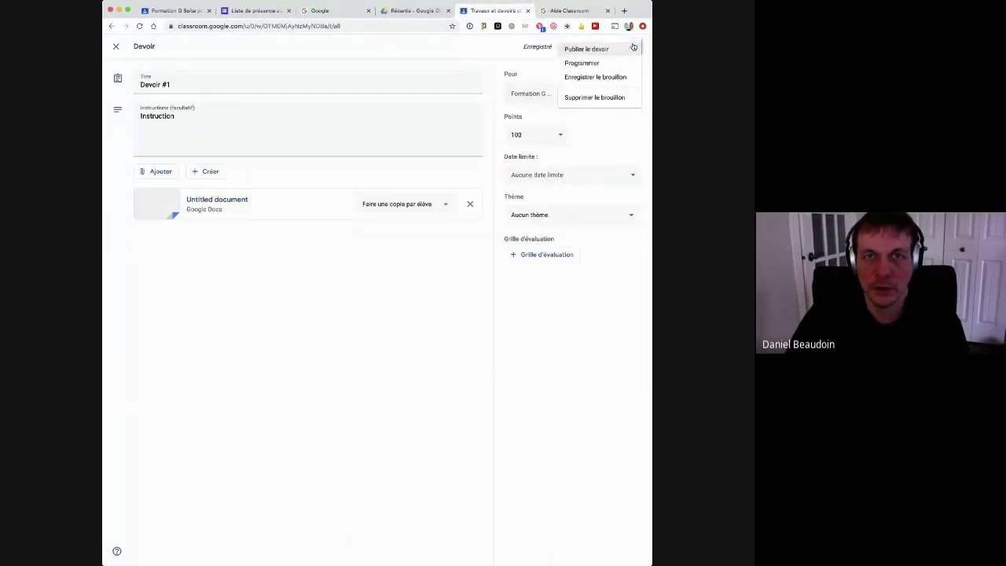
click(587, 49)
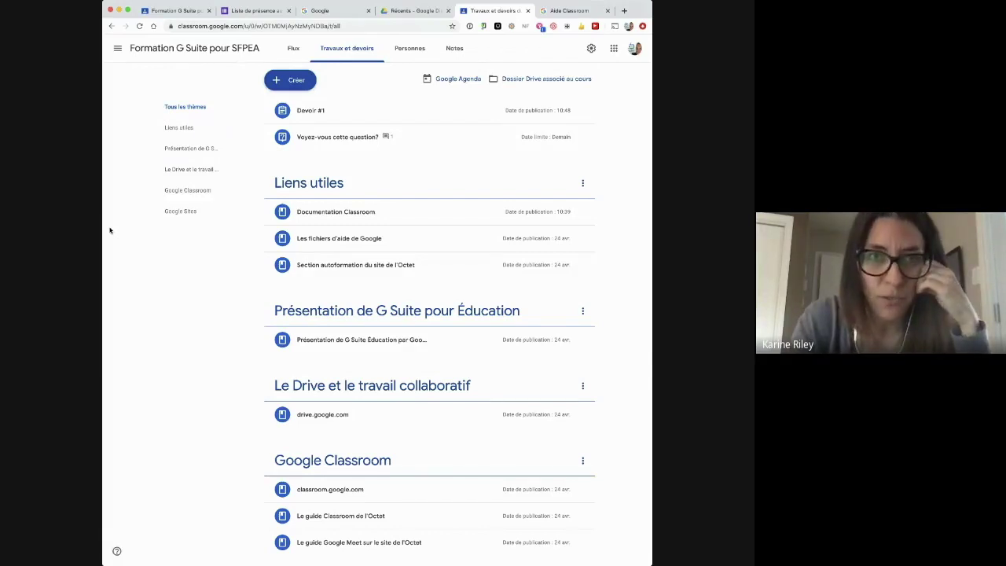
Open the student work for Devoir #1 and examine the copies handed in
click(310, 112)
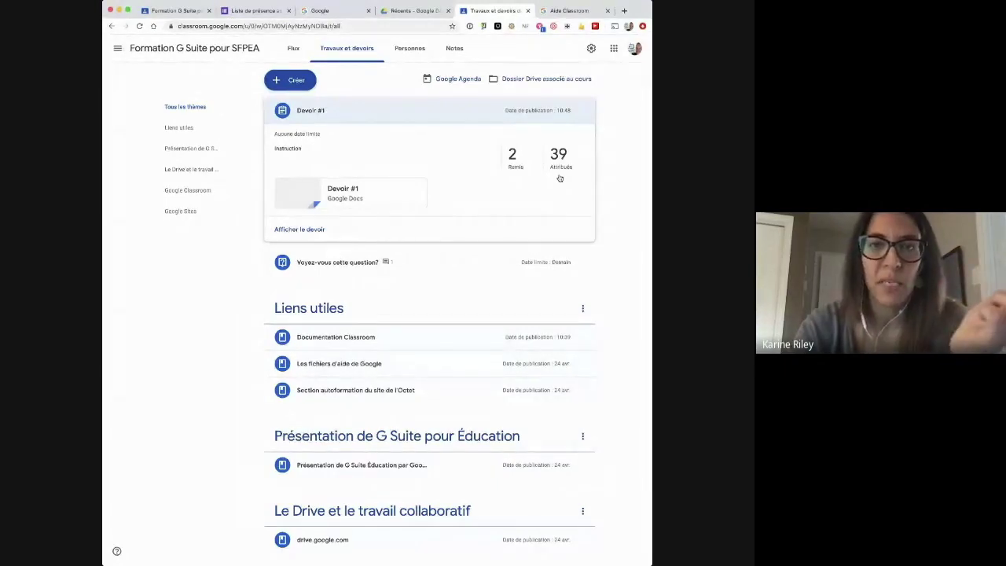
click(556, 173)
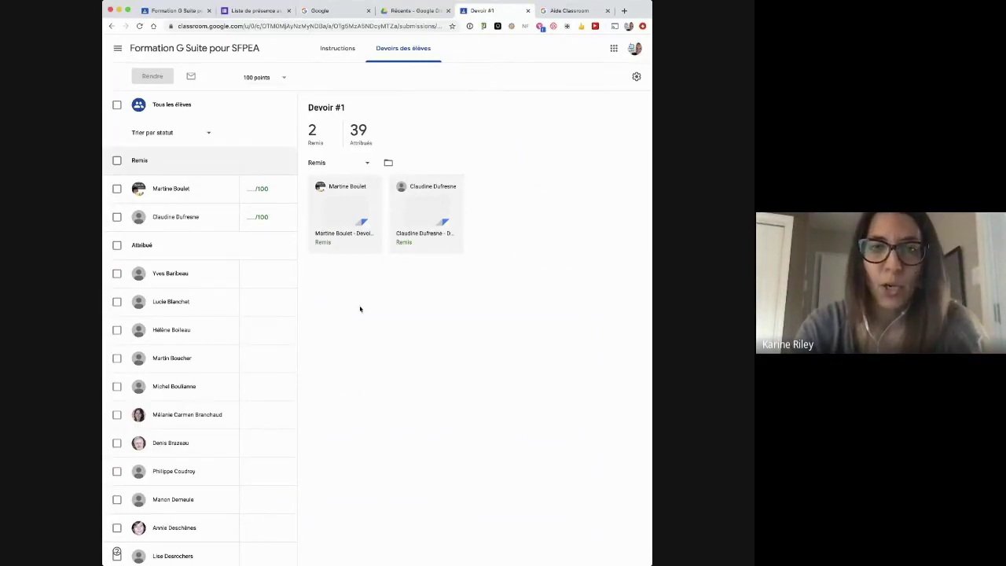
scroll(275, 313, down, 5)
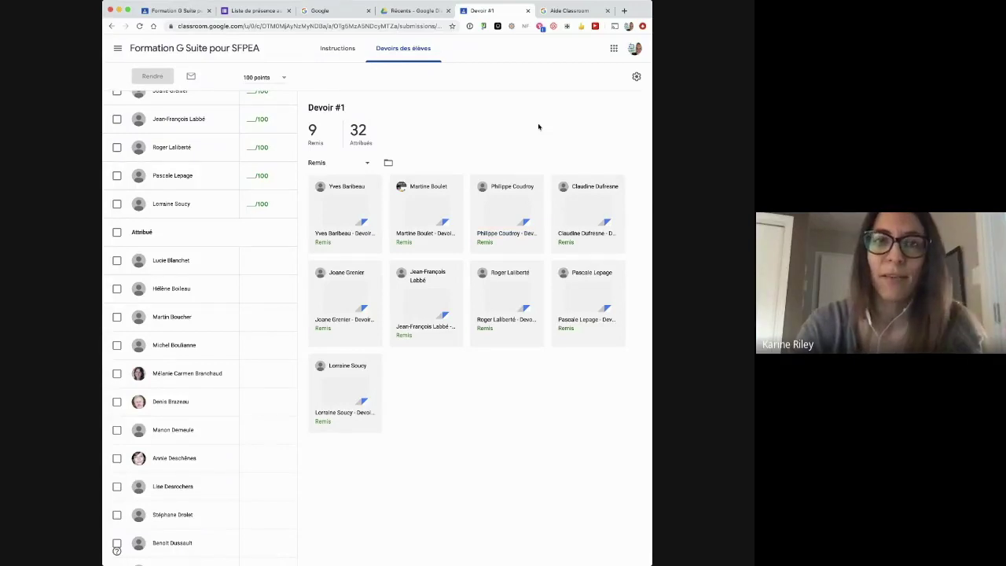
scroll(539, 157, down, 1)
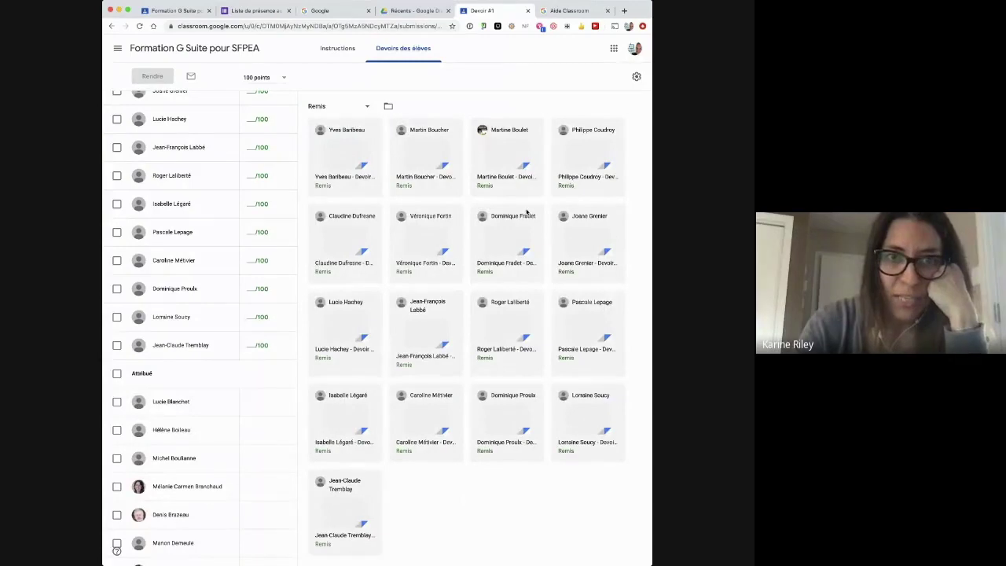
Open one student's submitted copy of Devoir #1 and return it without a grade
click(340, 244)
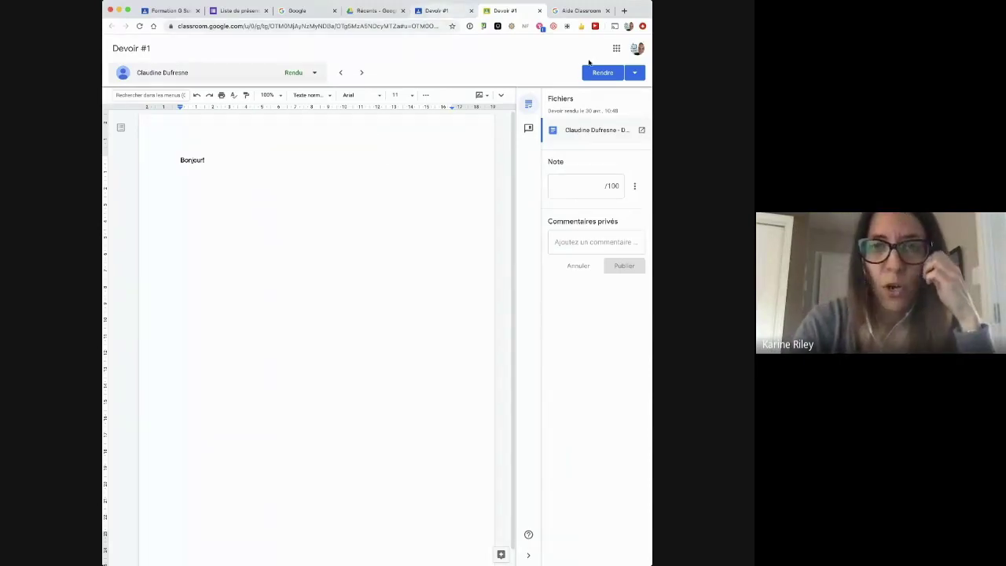
click(596, 74)
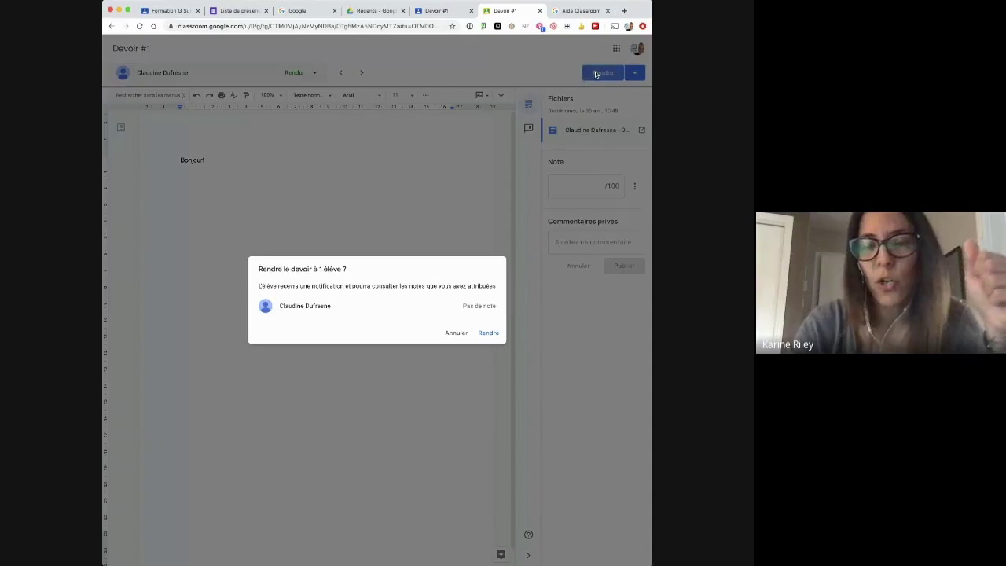
click(489, 333)
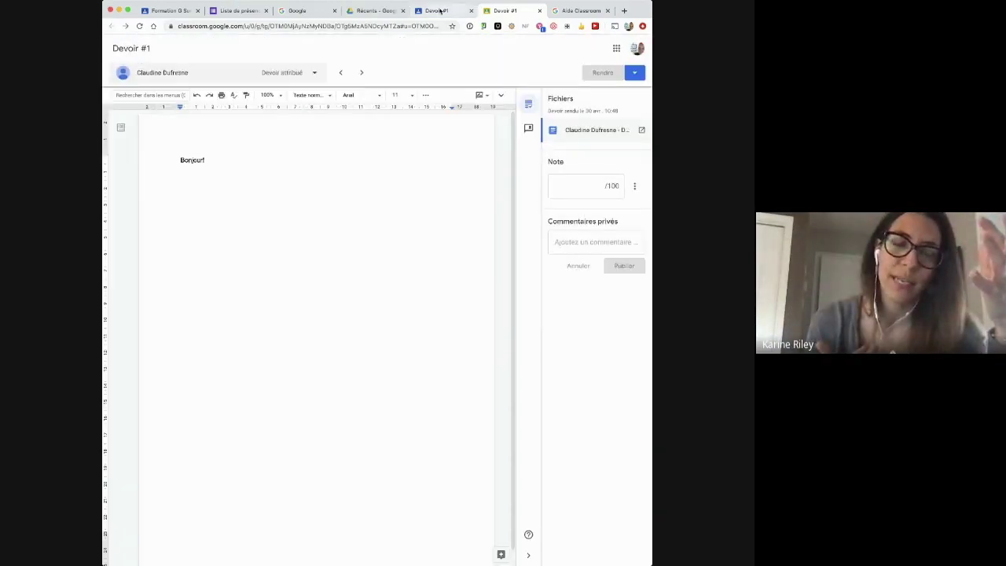
Examine the lists of "Remis" and "Attribué" students for Devoir #1, and open the first student's submission details
click(439, 10)
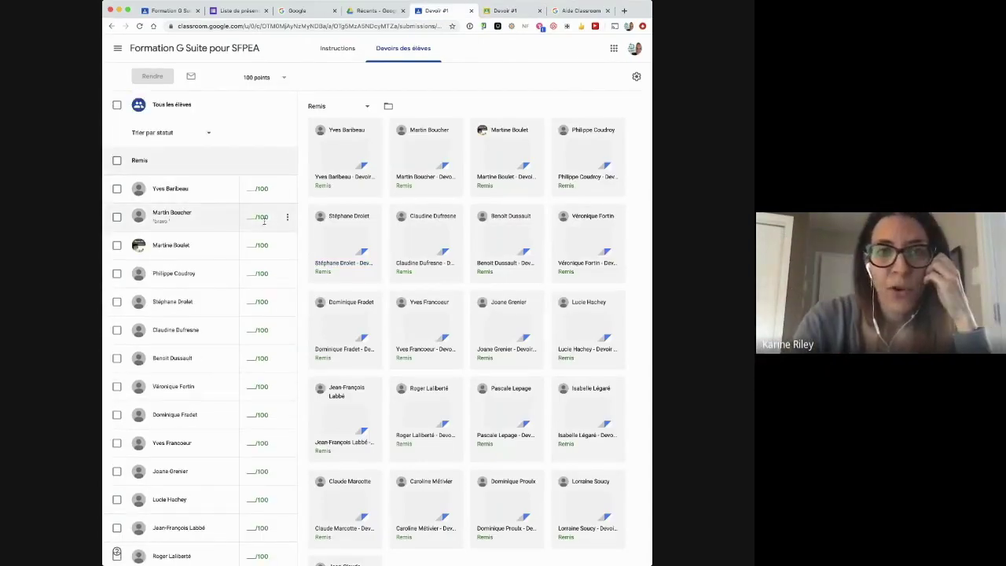
scroll(264, 223, down, 10)
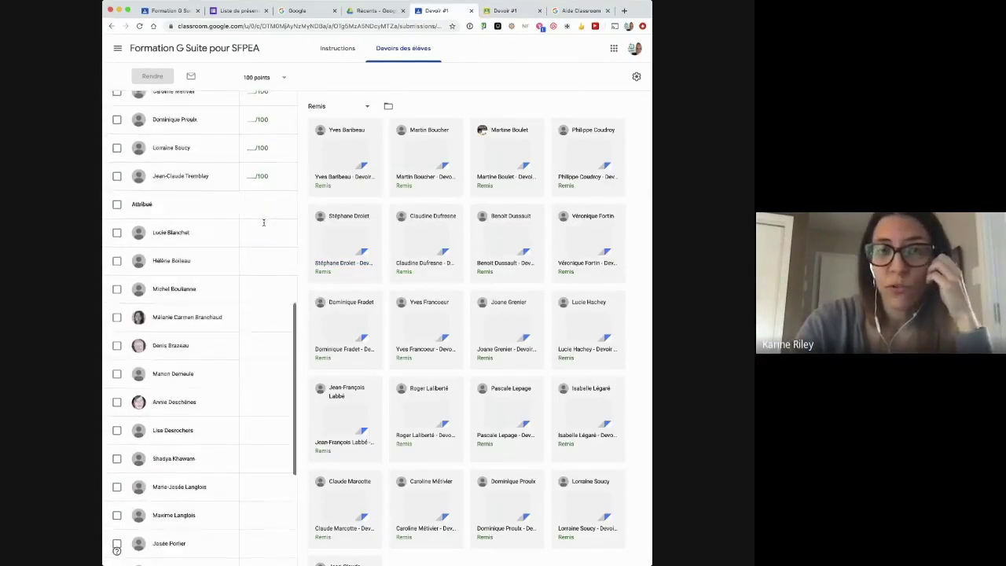
scroll(265, 222, down, 1)
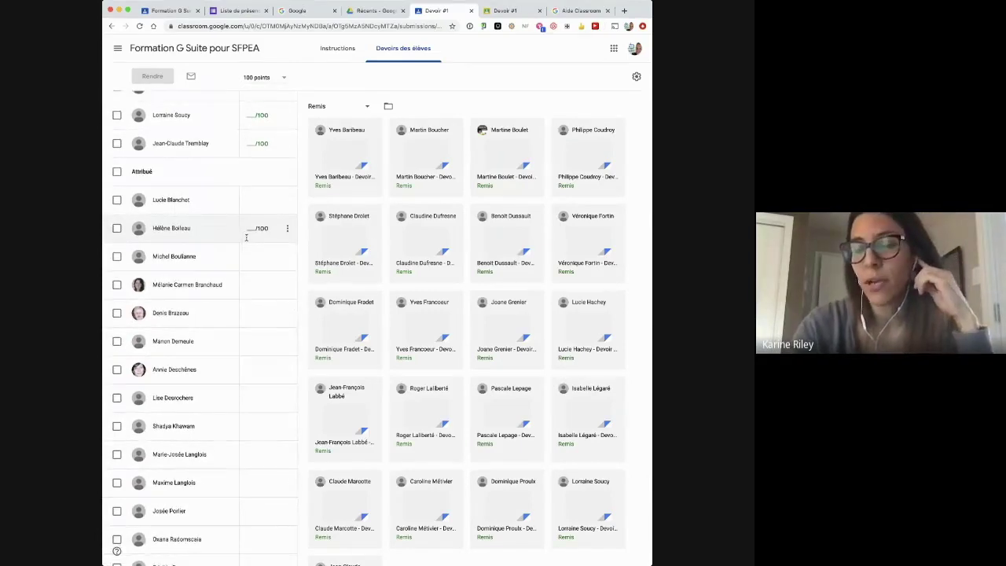
scroll(246, 237, down, 6)
scroll(247, 236, up, 12)
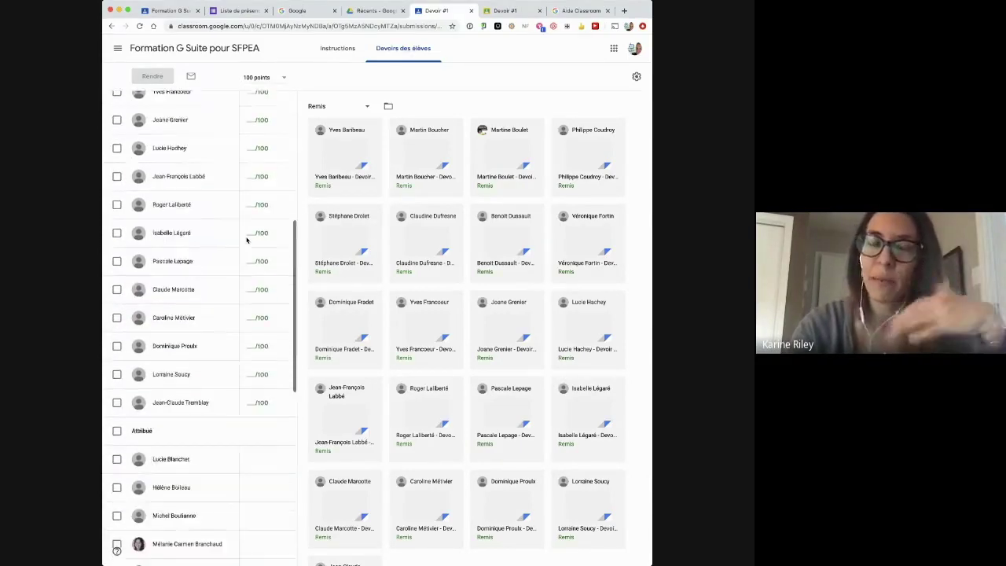
scroll(246, 240, up, 1)
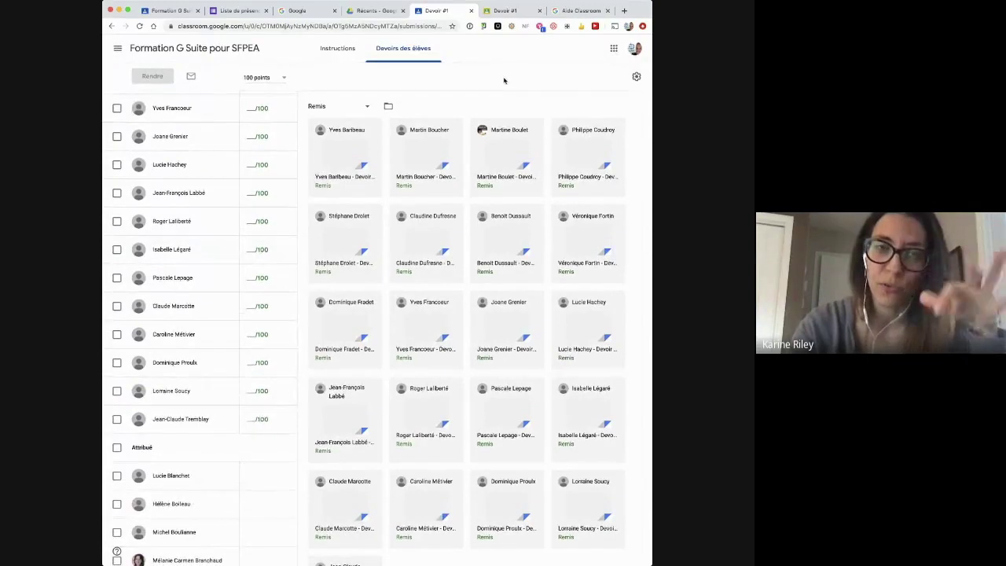
click(367, 107)
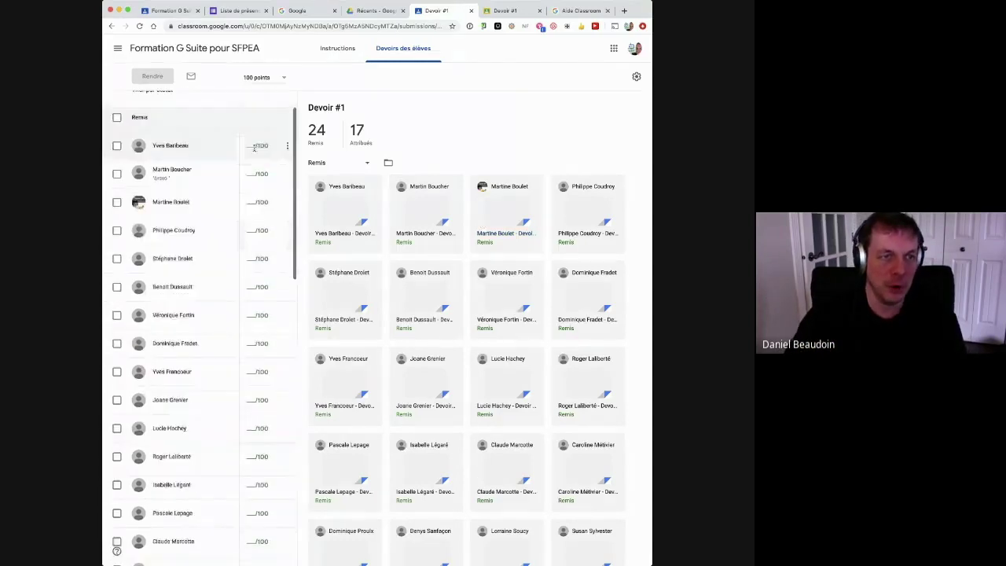
click(252, 158)
click(453, 111)
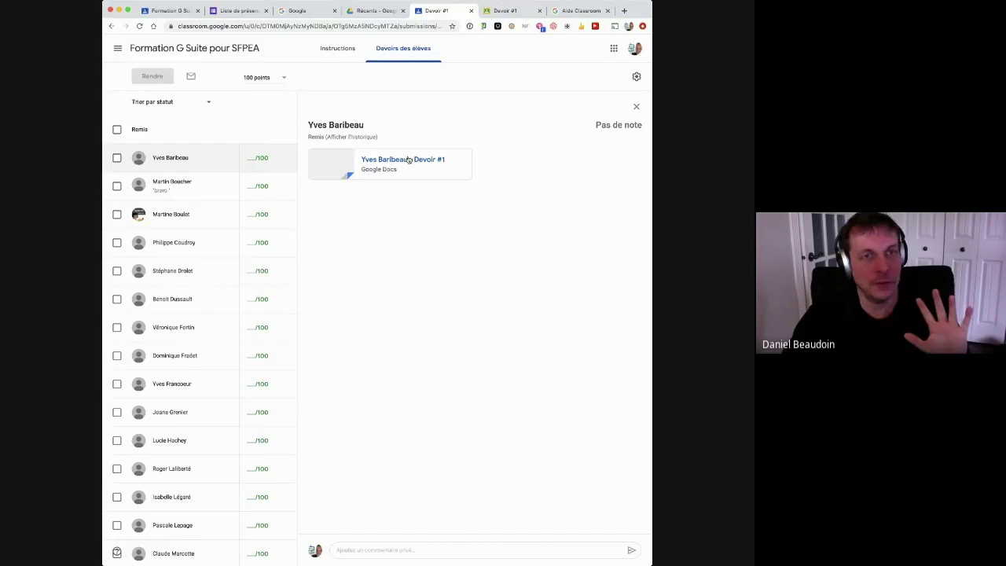
Open the submission carrying the private comment "bravo" and return it to the student without a grade
click(221, 191)
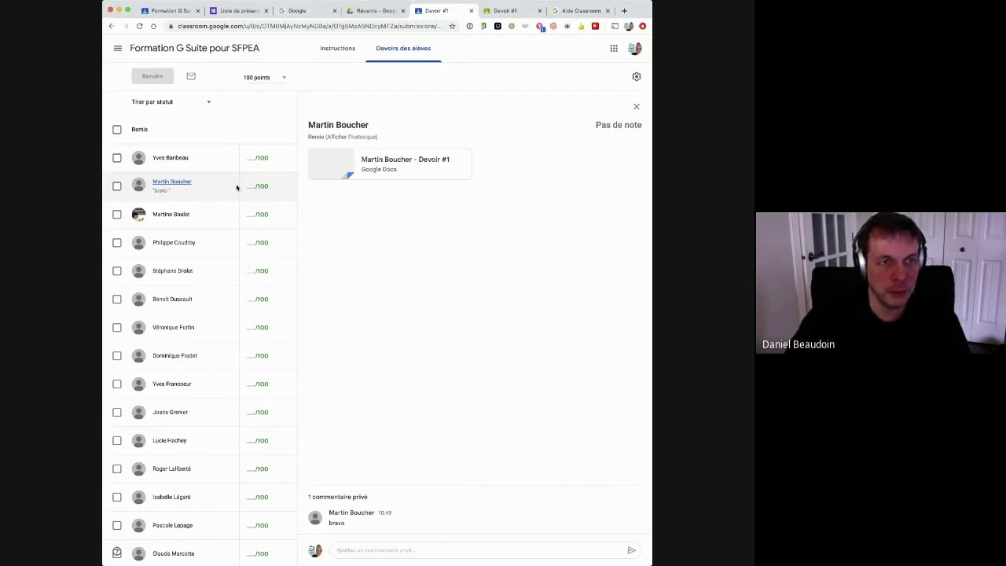
click(406, 163)
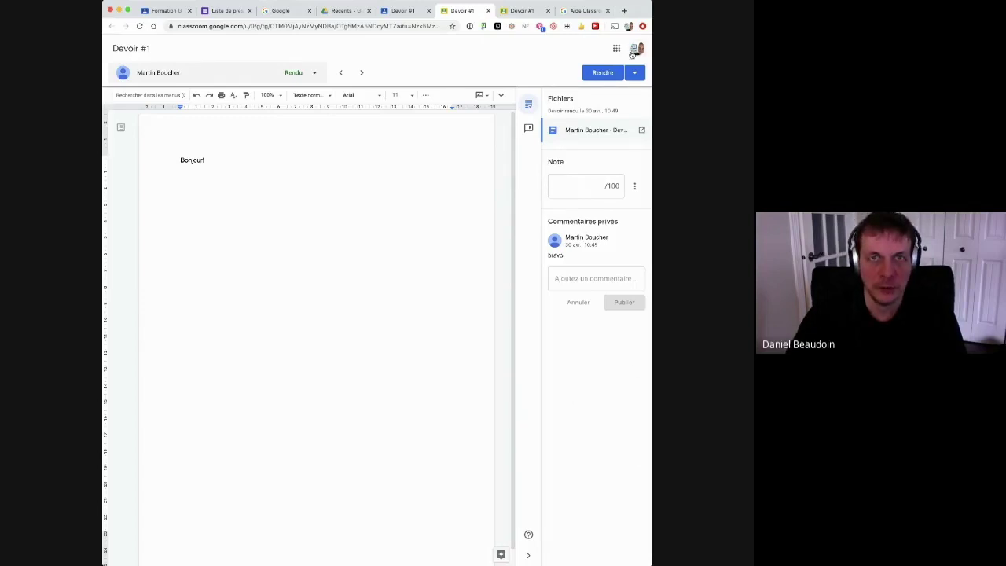
click(597, 72)
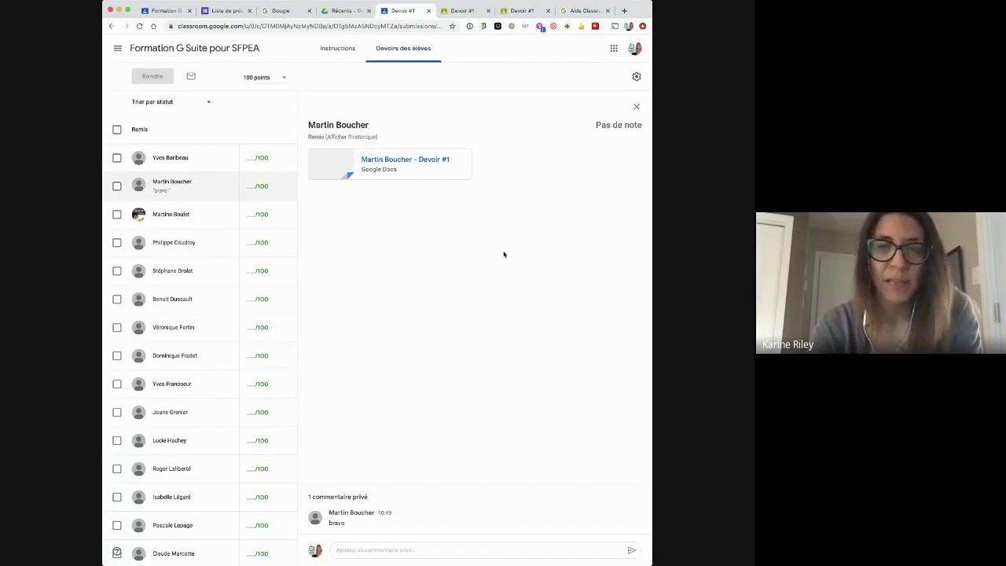
Display all copies with the "Remis" status and look through them
click(236, 127)
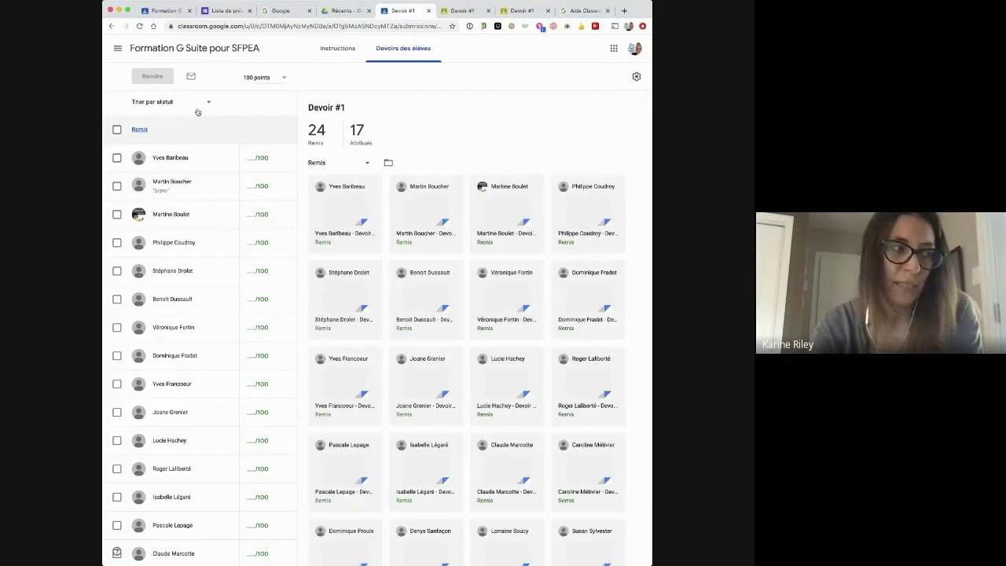
scroll(526, 162, down, 3)
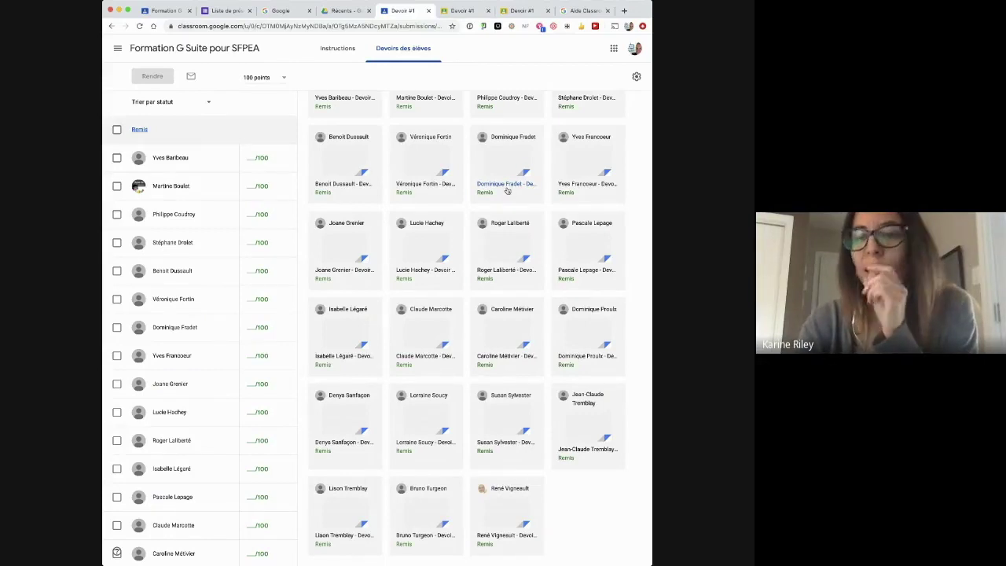
scroll(512, 191, up, 3)
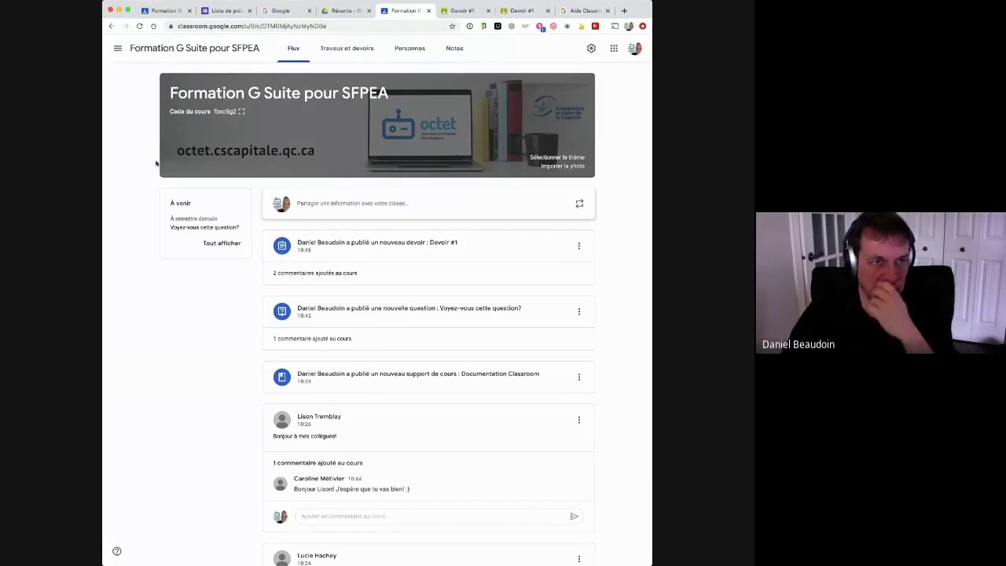
Go back to the course's "Travaux et devoirs" page and review the types of items that can be created
click(347, 49)
click(311, 79)
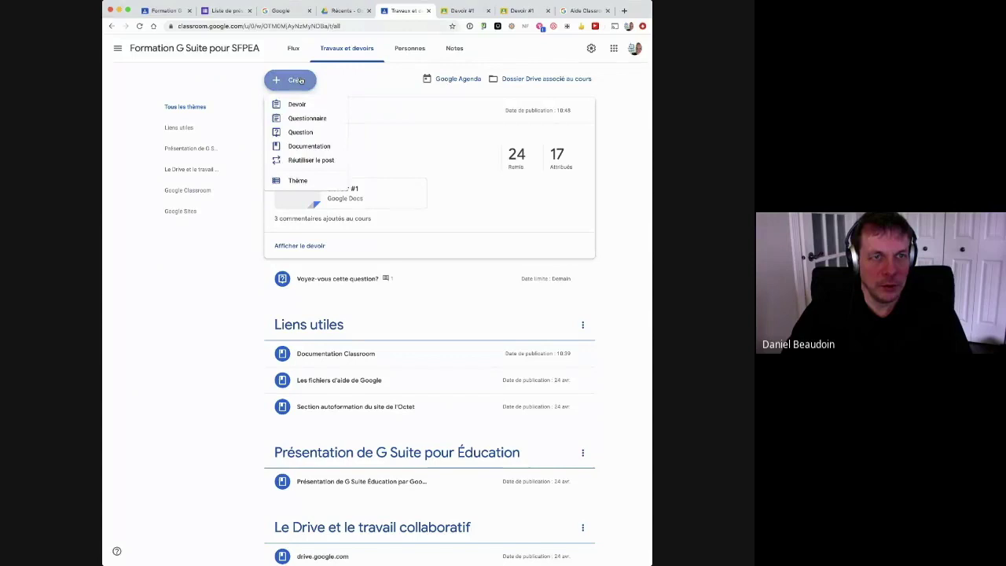
click(135, 79)
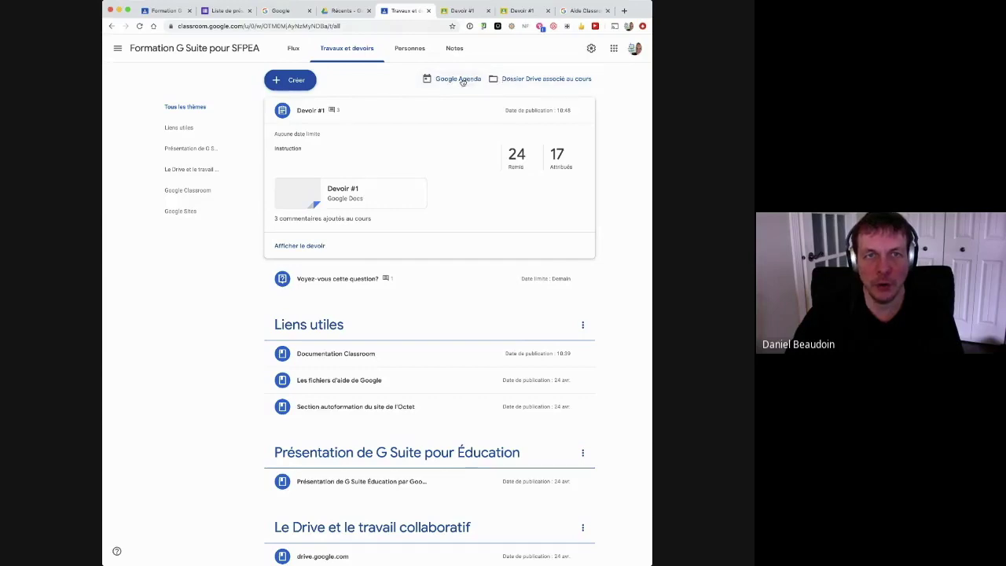
Open the Drive folder associated with the course and go up to its parent "Classroom" folder
click(525, 79)
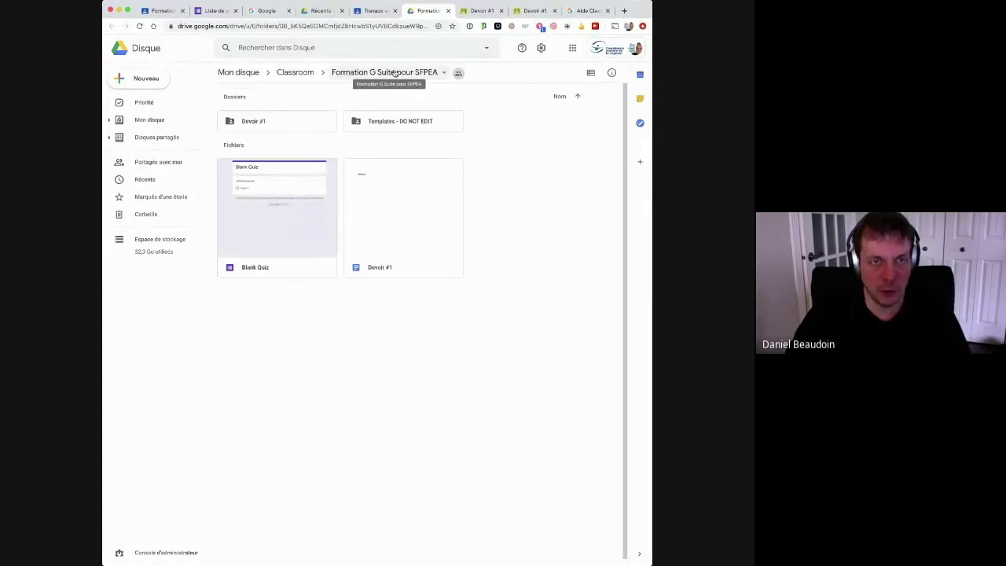
click(290, 73)
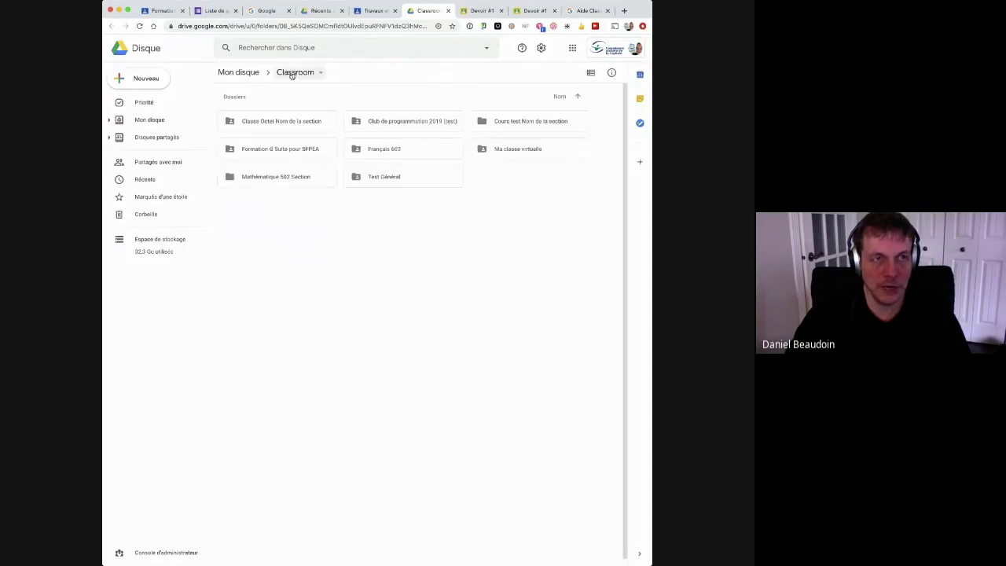
Switch the "Classroom" folder to list layout and open the course folder "Formation G Suite pour SFPEA"
click(590, 72)
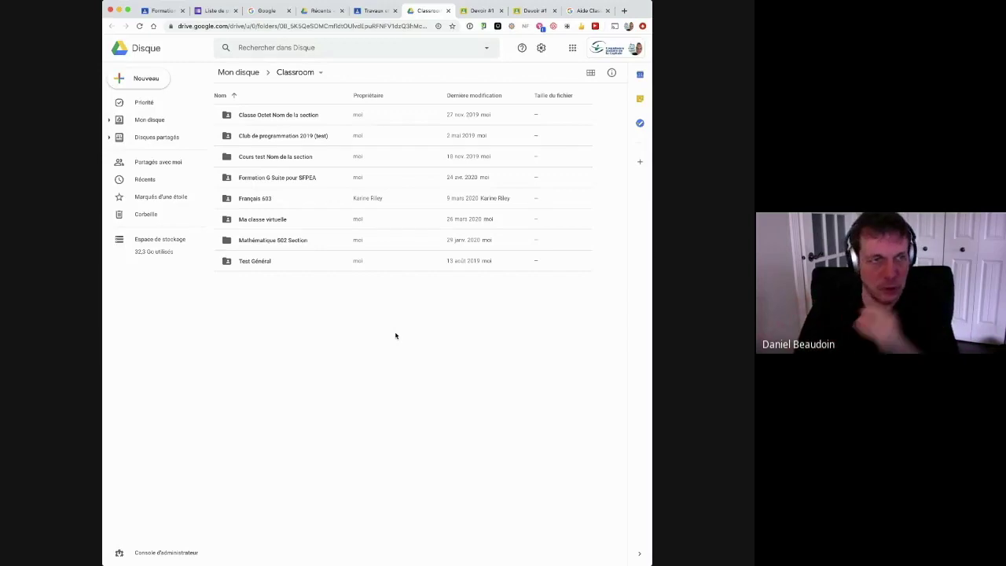
click(268, 181)
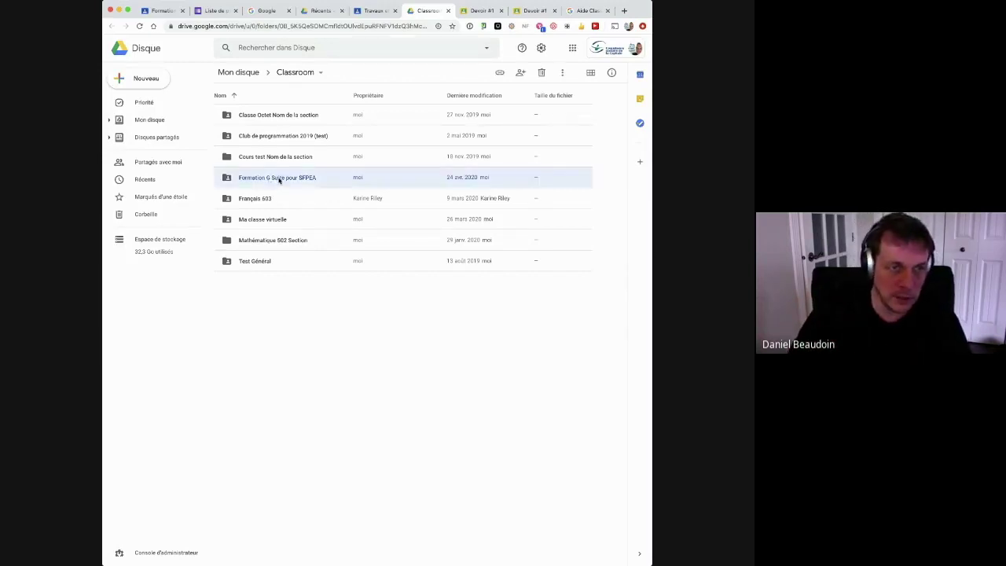
double_click(259, 179)
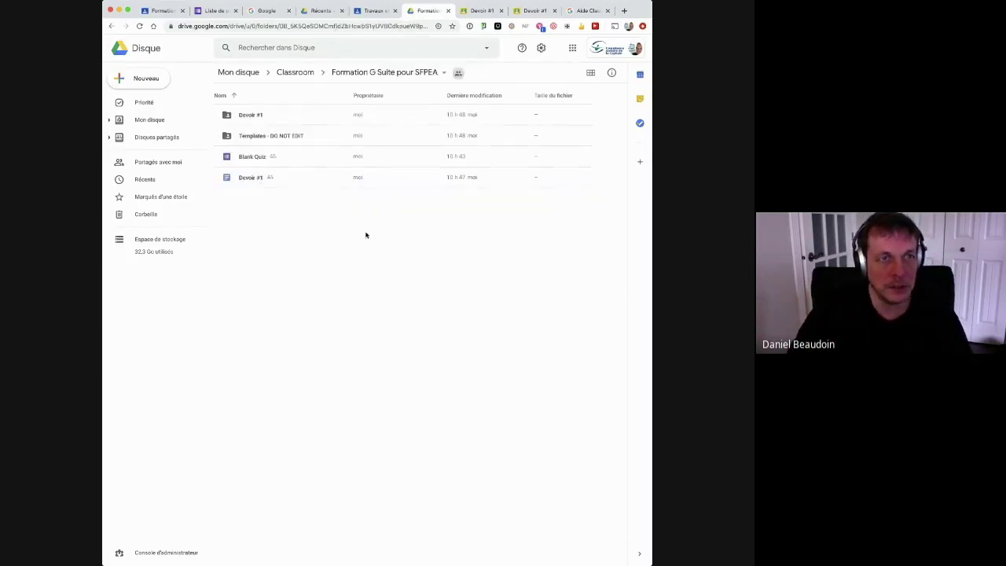
Examine the course folder's contents: the templates folder, the "Blank Quiz" form, the "Devoir #1" document and the "Devoir #1" folder
click(259, 138)
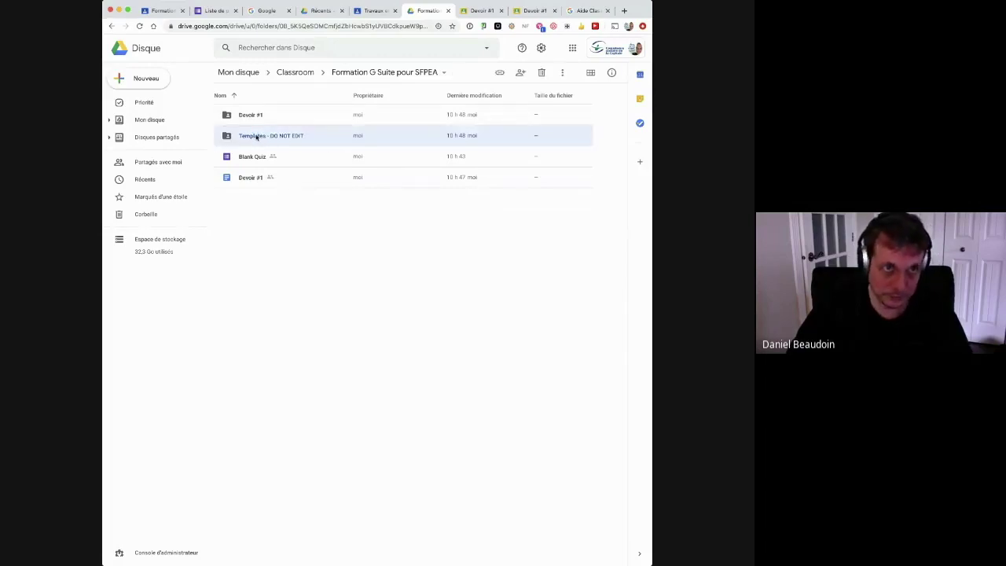
click(271, 161)
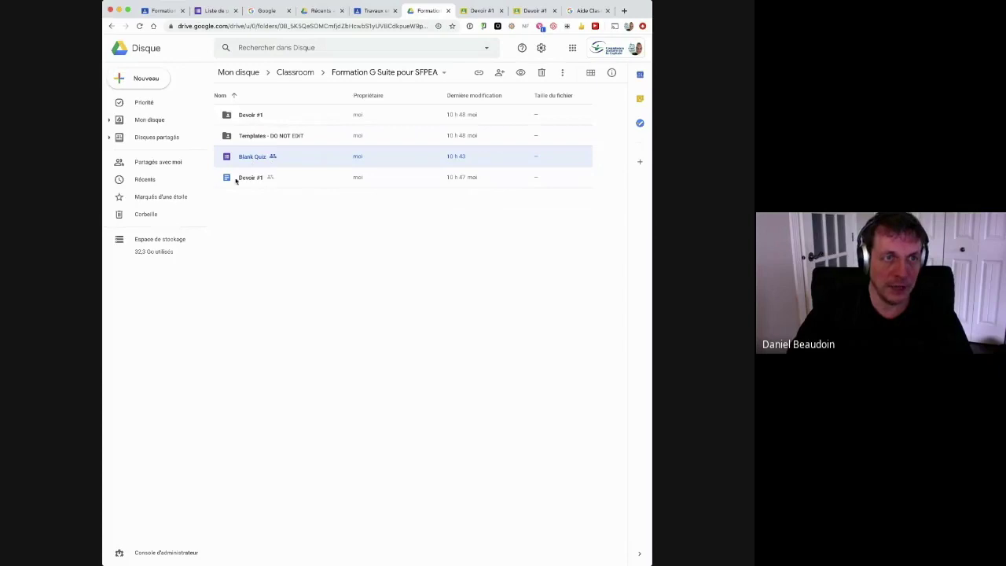
click(258, 184)
click(335, 223)
double_click(254, 116)
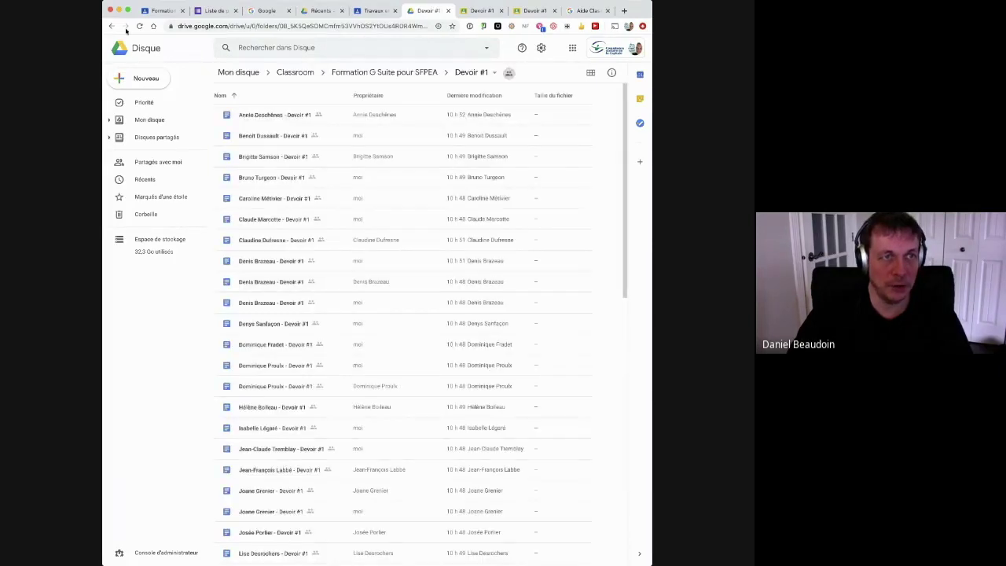
key(super+bracketleft)
click(250, 179)
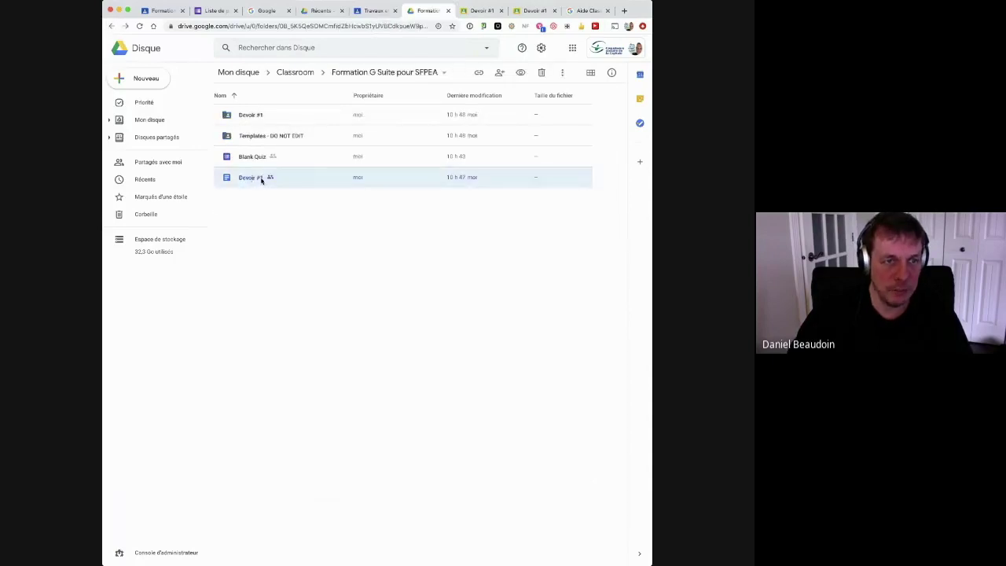
Look through the student copies stored in the "Devoir #1" folder, and return to the "Formation G Suite pour SFPEA" folder
double_click(252, 117)
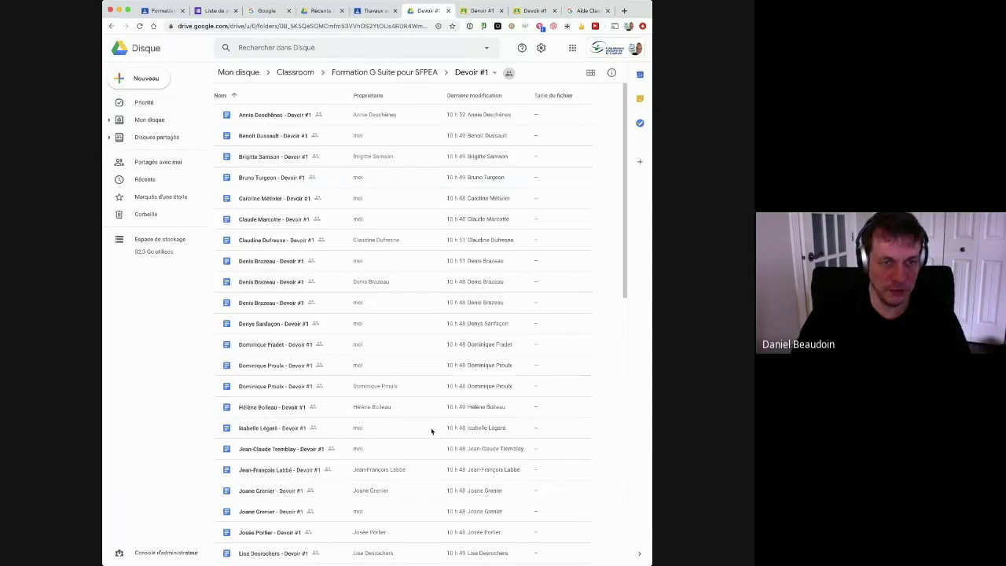
scroll(482, 409, down, 10)
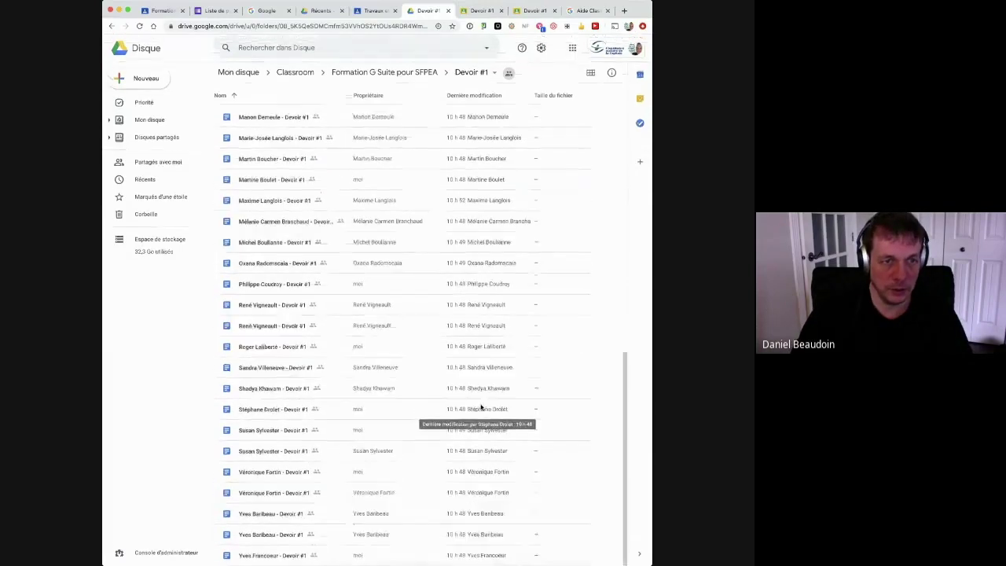
scroll(480, 407, up, 10)
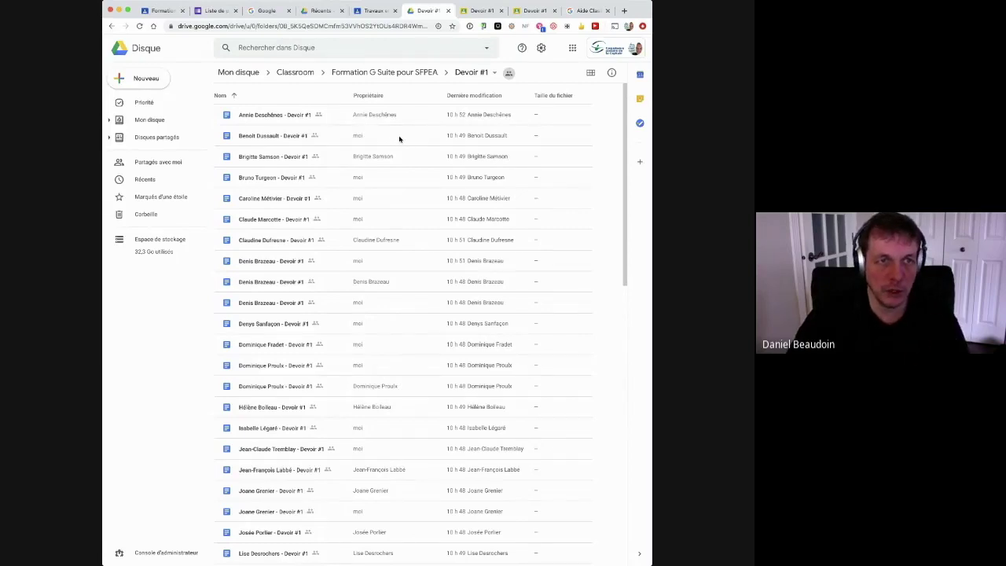
click(403, 73)
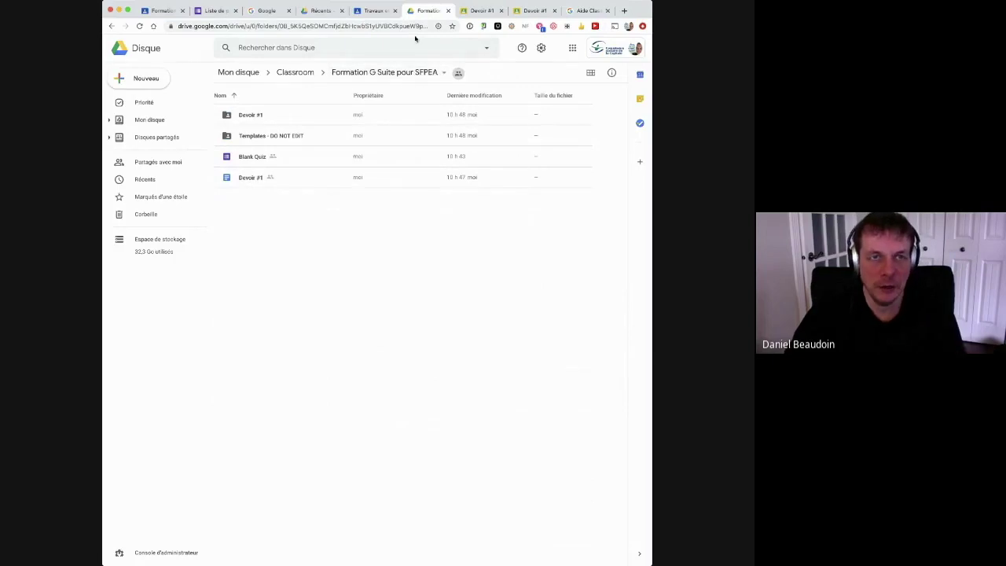
Open Google Agenda from the course's "Travaux et devoirs" page and display only the "Formation G Suite pour SFPEA" calendar
click(374, 10)
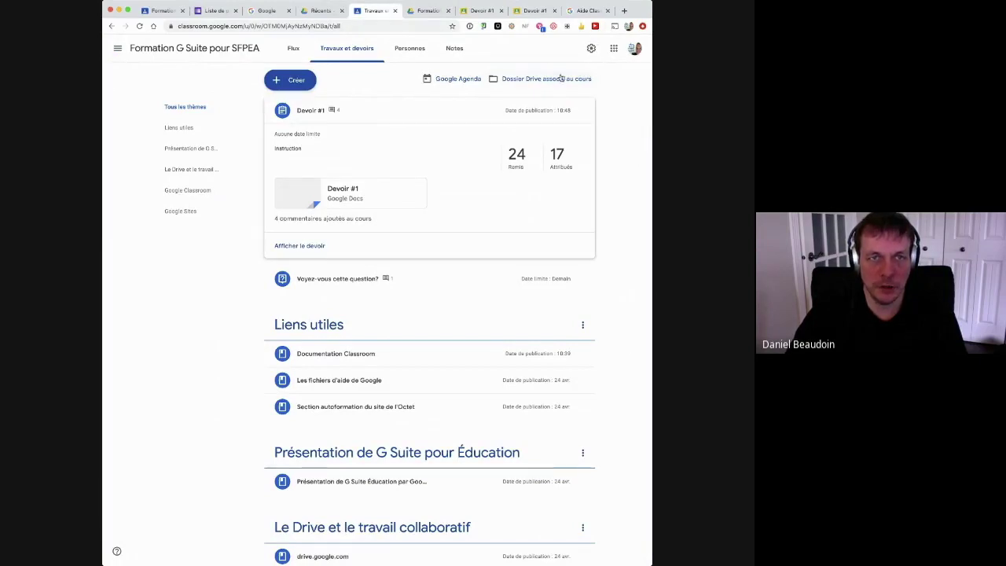
click(442, 80)
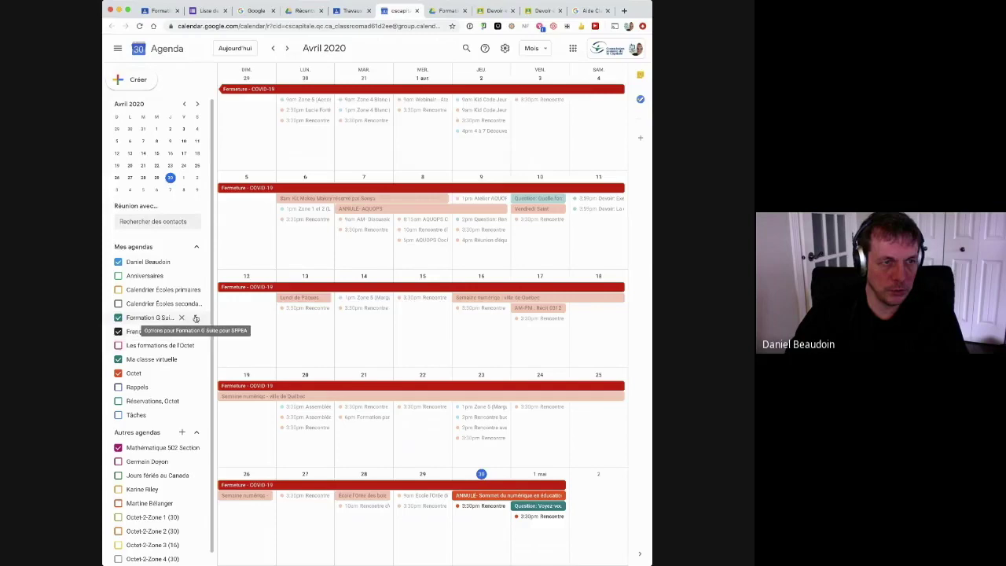
click(195, 318)
click(239, 323)
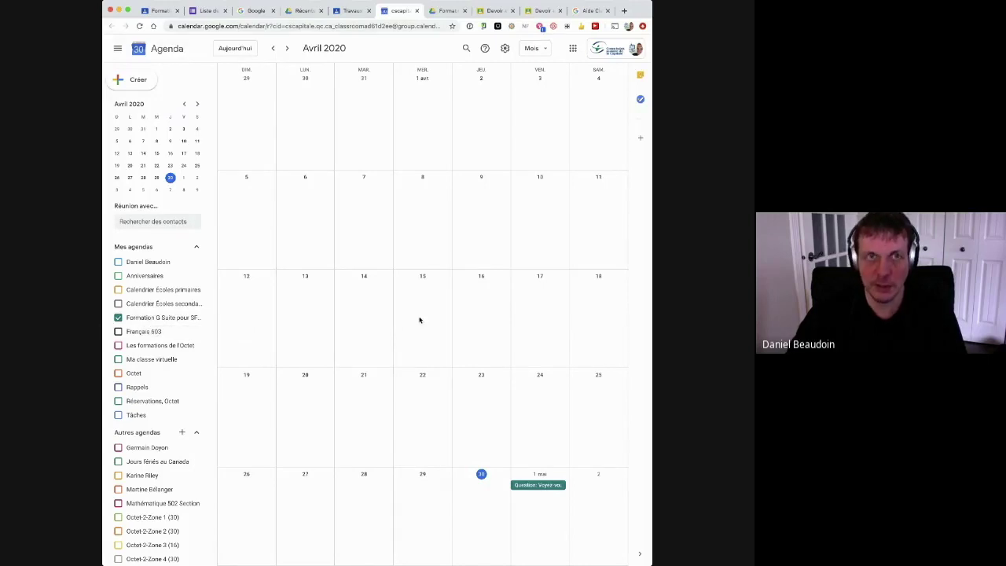
Switch back to Google Classroom and review the course's "Flux" page and all themes under "Travaux et devoirs"
click(347, 14)
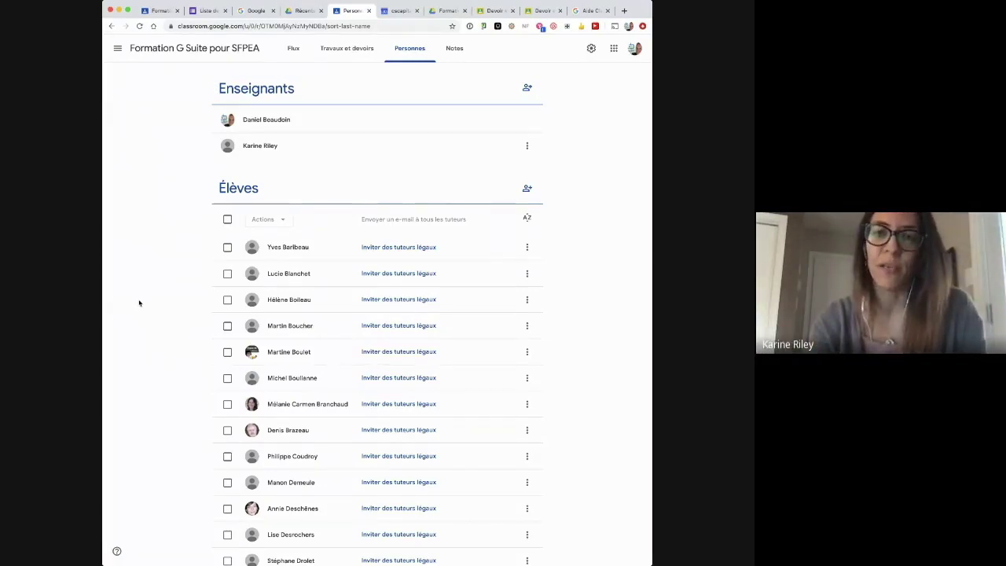
click(293, 48)
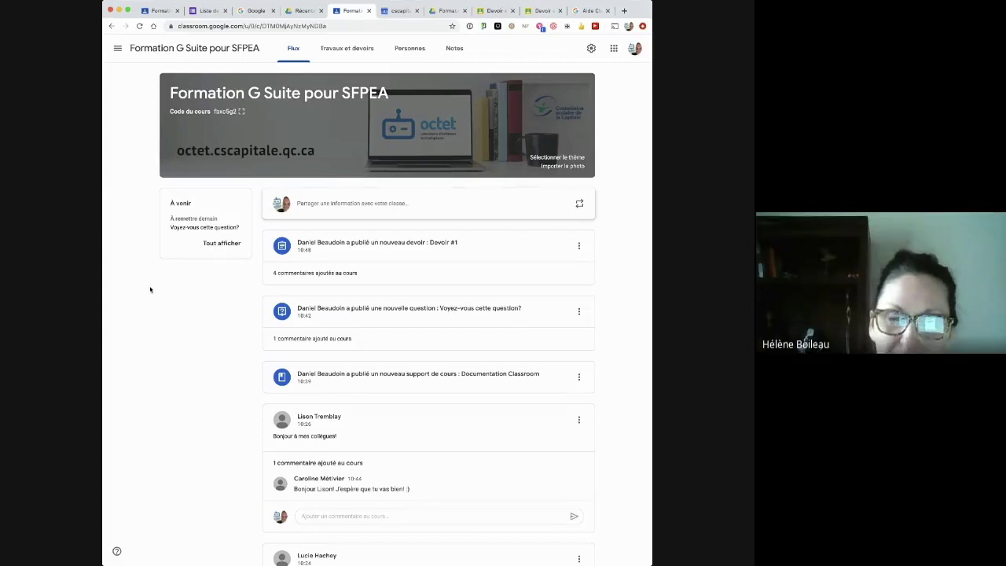
click(339, 47)
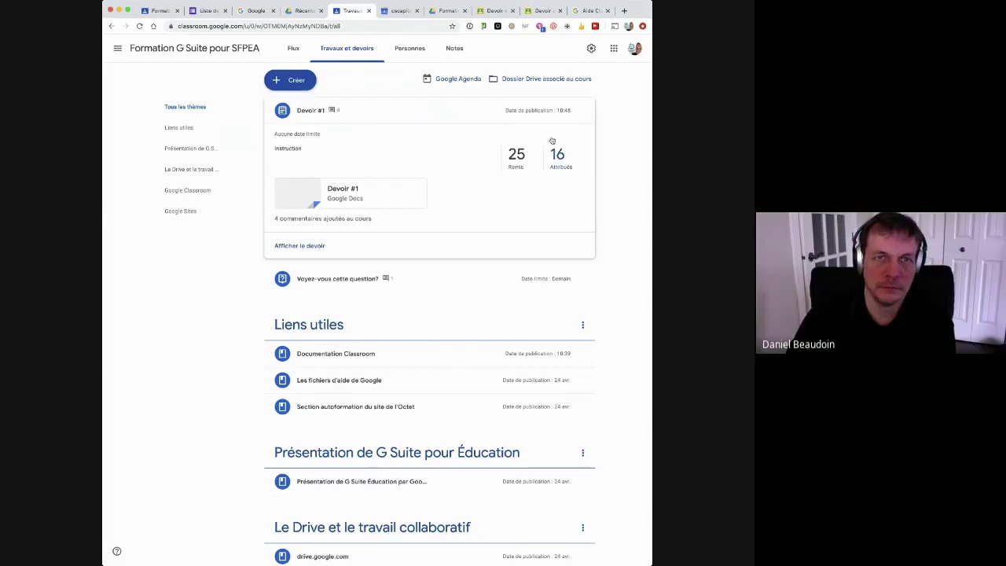
click(189, 106)
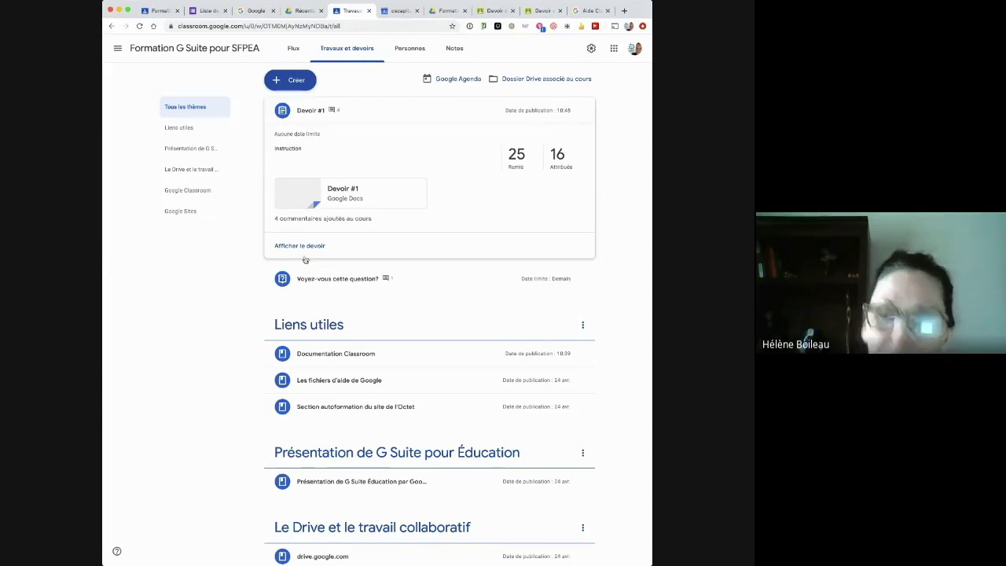
click(239, 296)
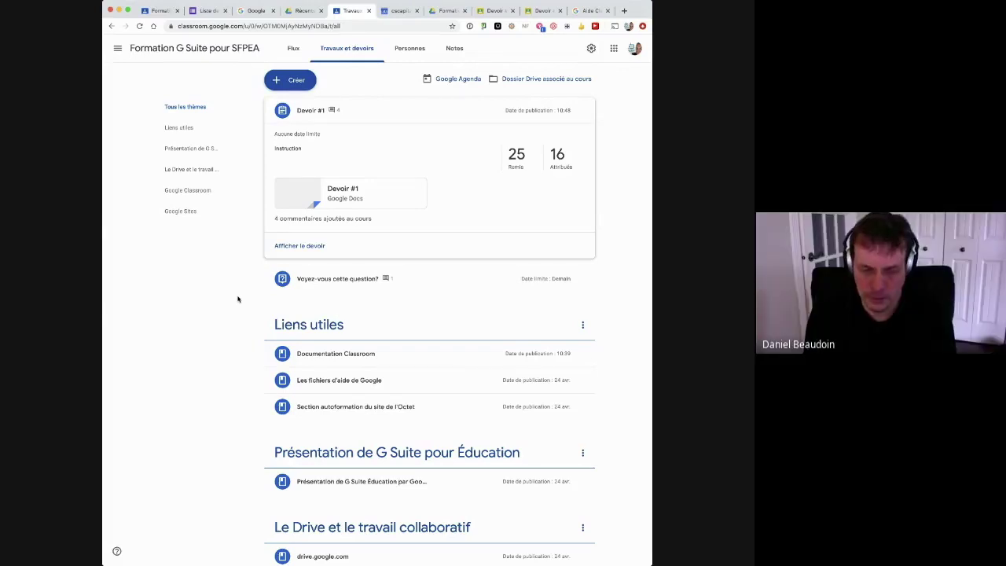
Look at the form for inviting students on the "Personnes" page, and close it without inviting anyone
click(406, 45)
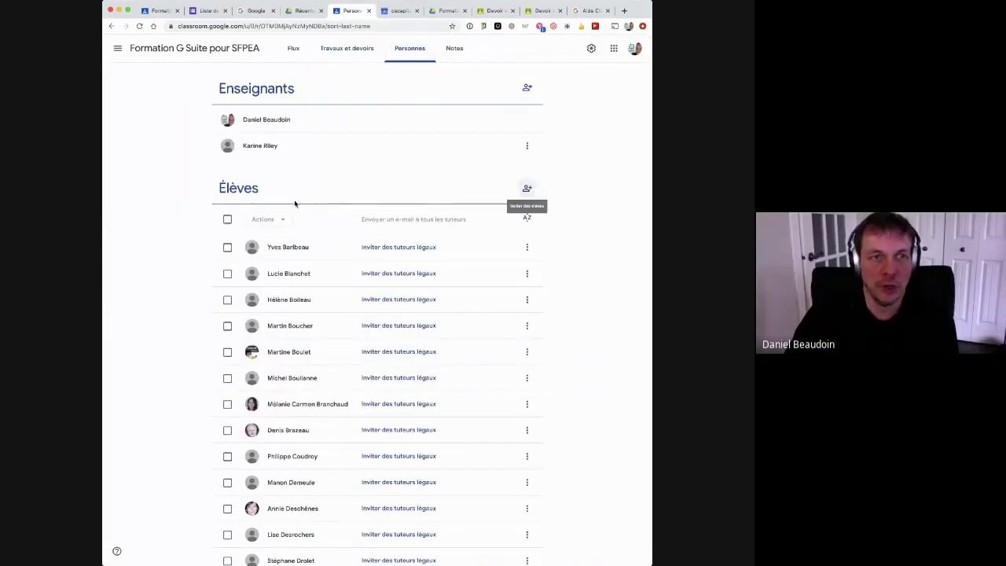
click(528, 191)
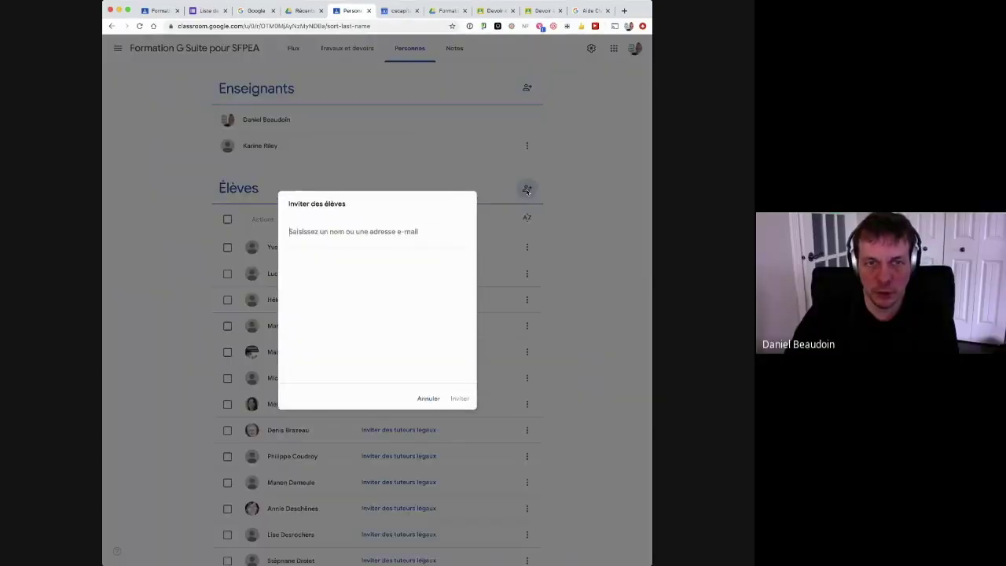
click(422, 399)
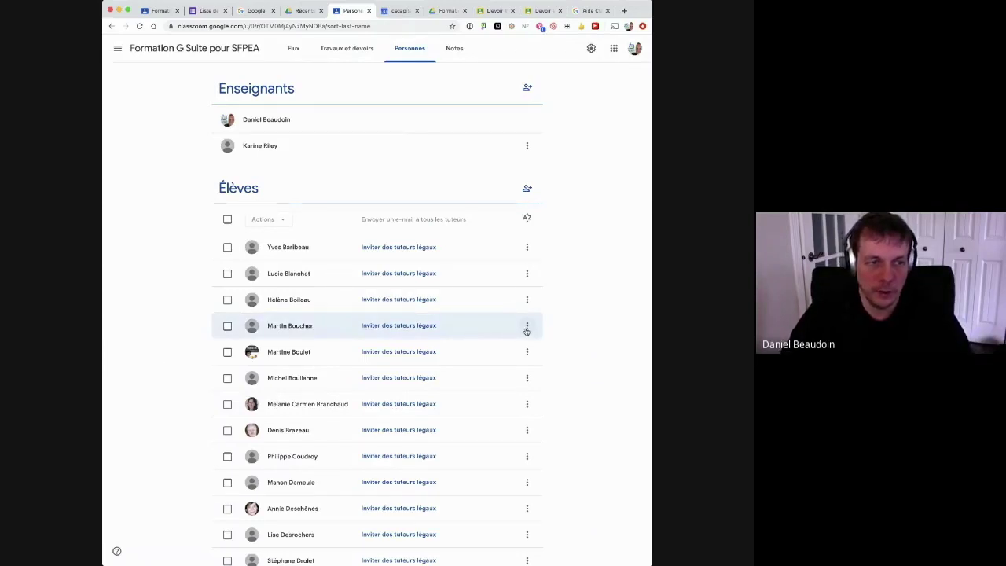
Review the actions available for a single student and for a selected student in the class list, leaving no student selected
click(527, 330)
click(563, 321)
click(227, 326)
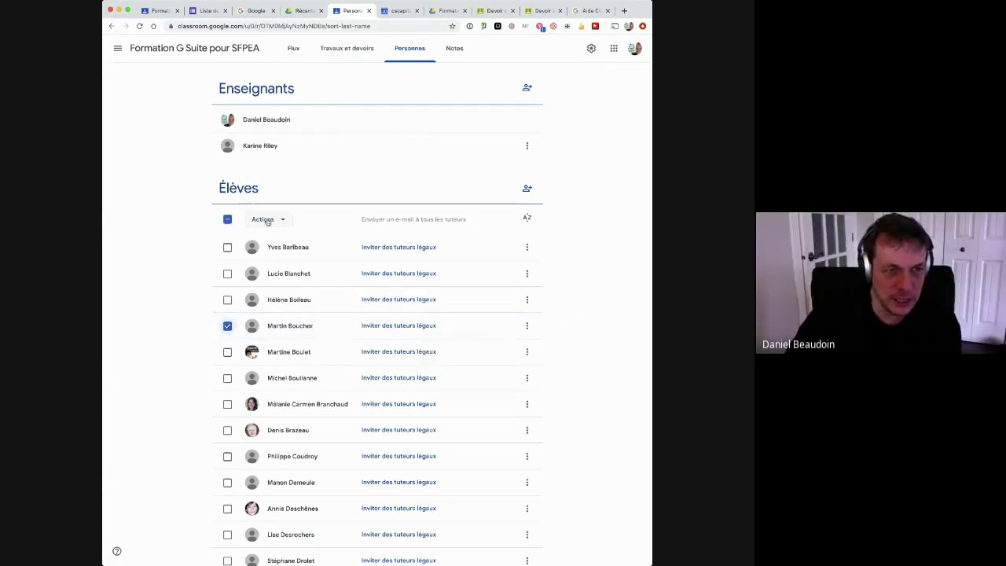
click(265, 219)
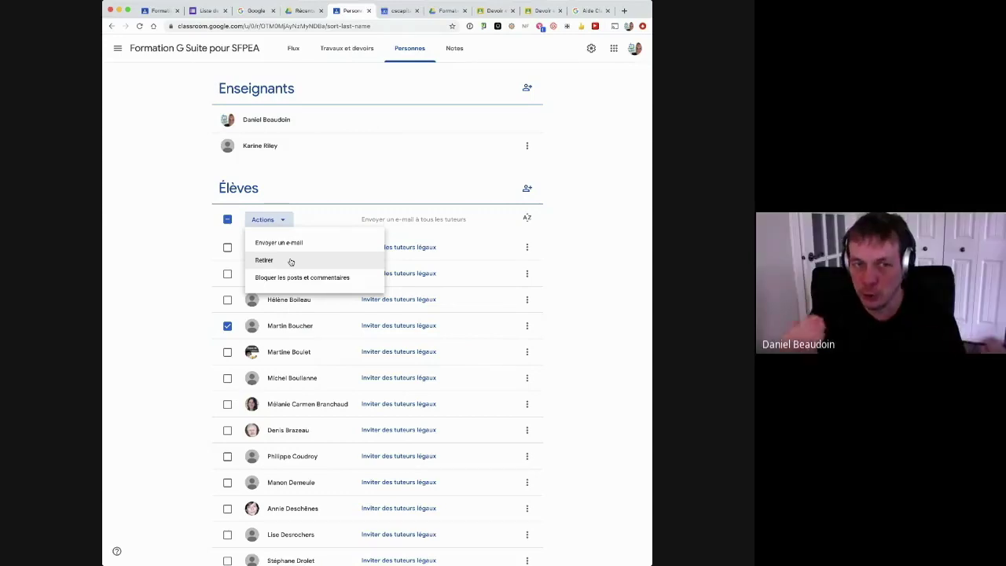
click(201, 327)
click(227, 327)
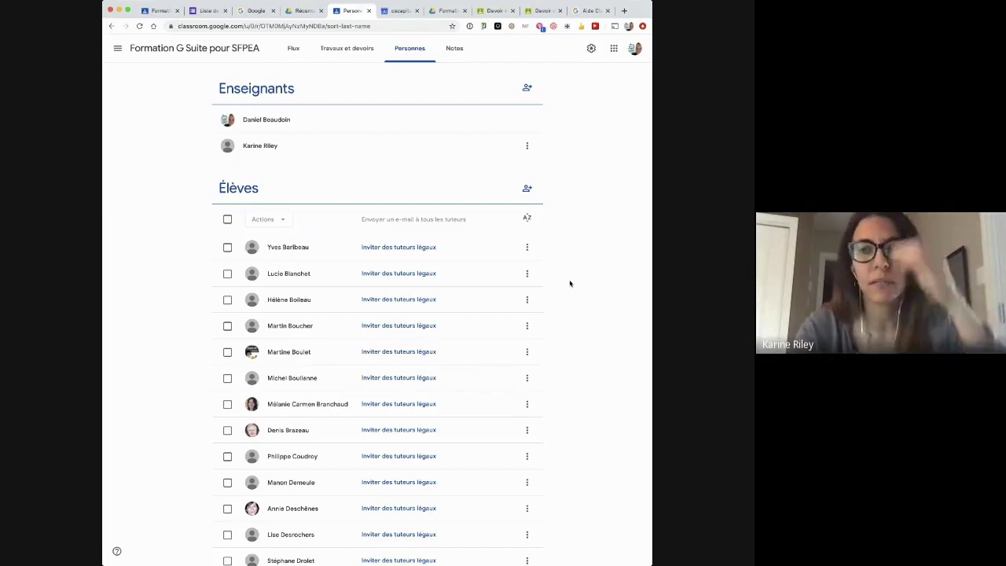
Review the "Travaux et devoirs sur le flux" options in the course settings, and close the settings without changes
click(591, 48)
scroll(558, 326, down, 3)
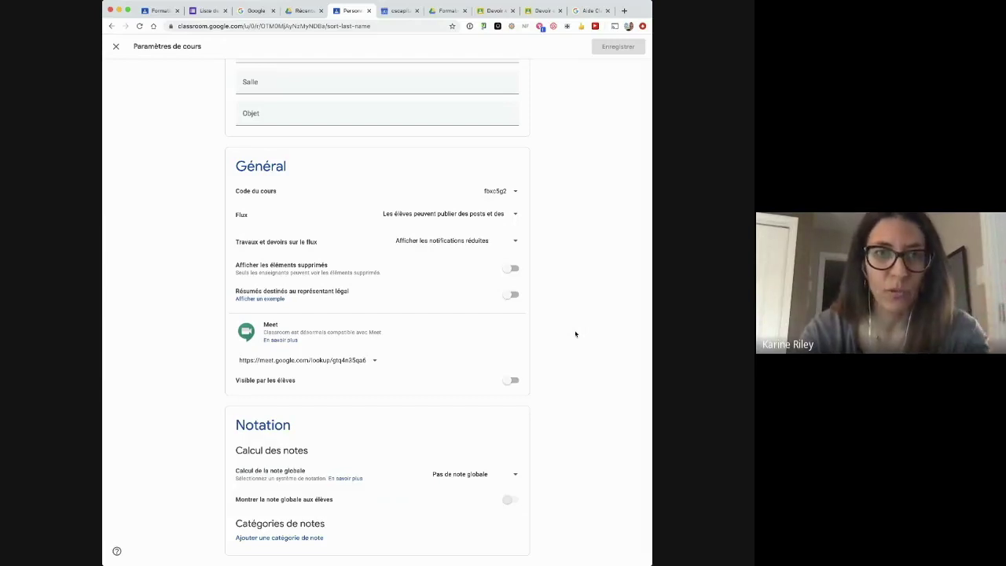
click(464, 242)
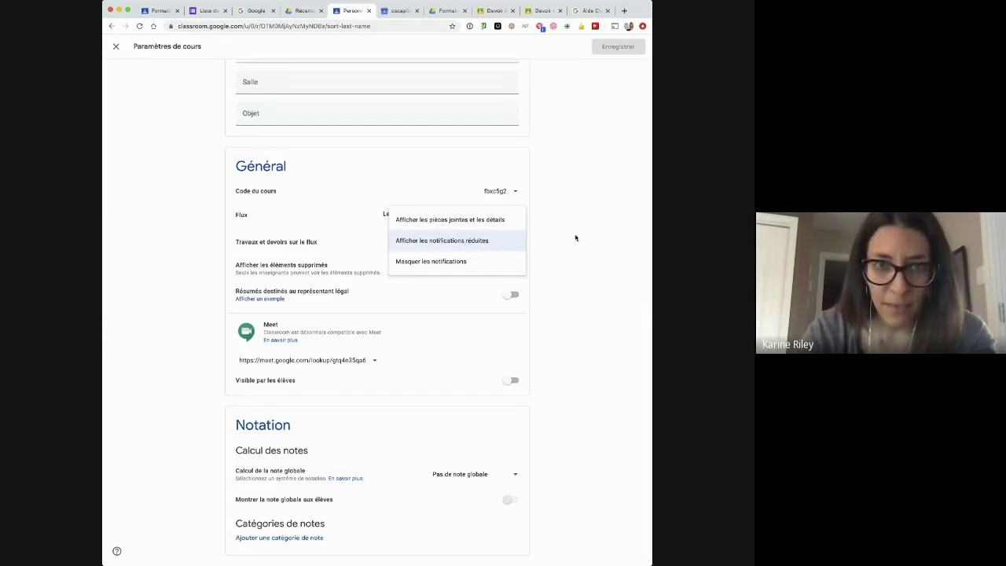
click(577, 238)
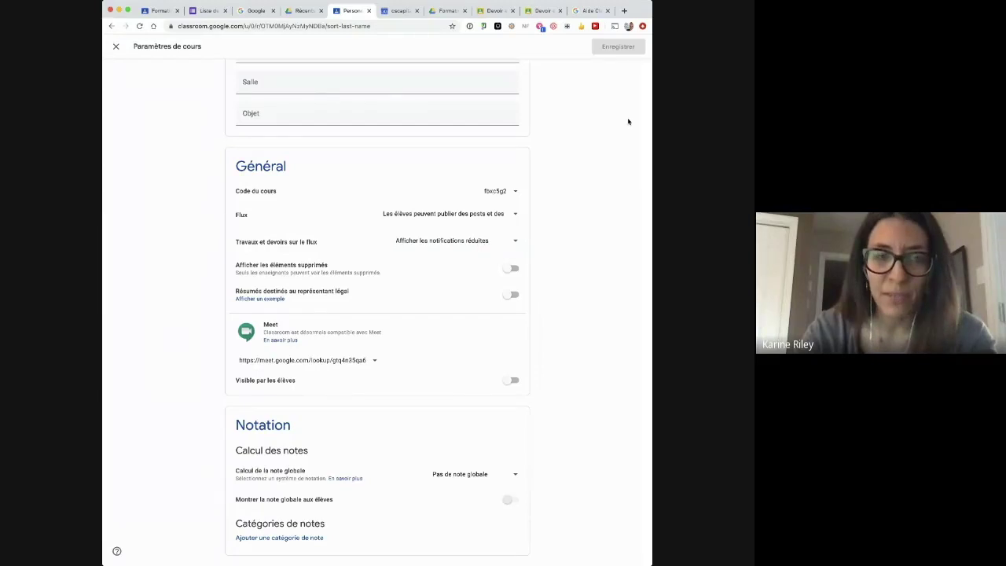
scroll(628, 122, up, 10)
click(115, 46)
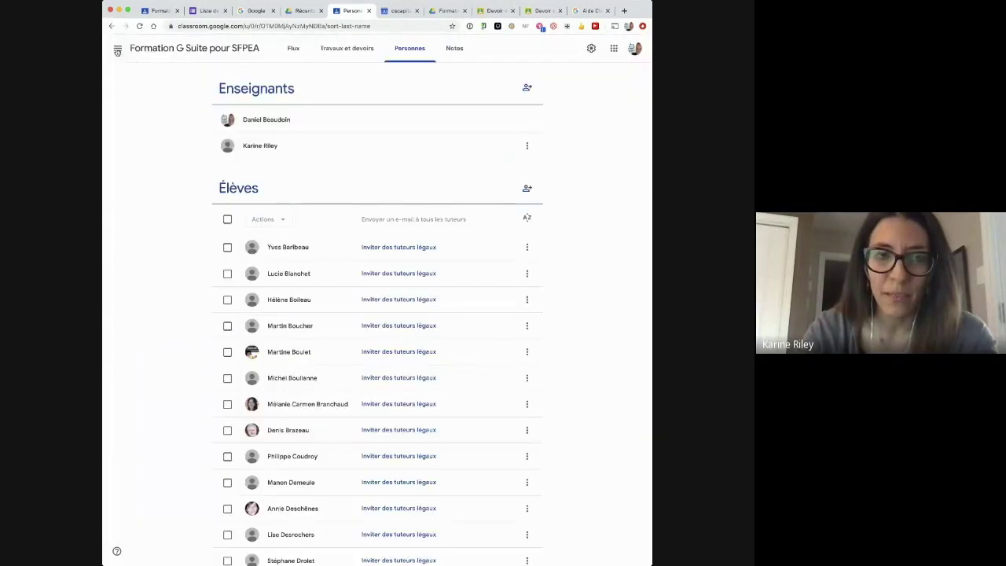
Go to the list of all courses, open the general Classroom settings and review the e-mail, comment and class notification options
click(117, 51)
click(135, 54)
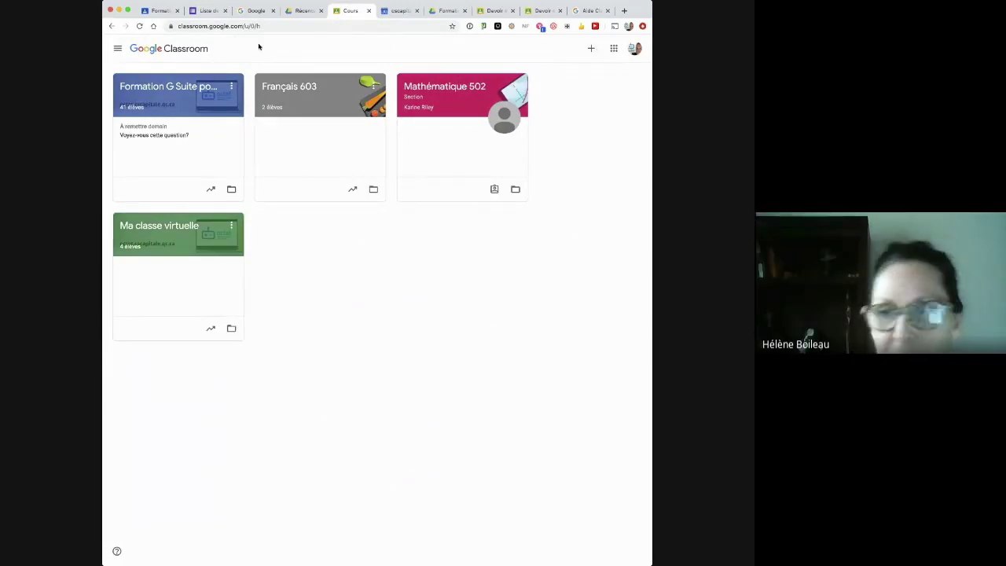
click(109, 48)
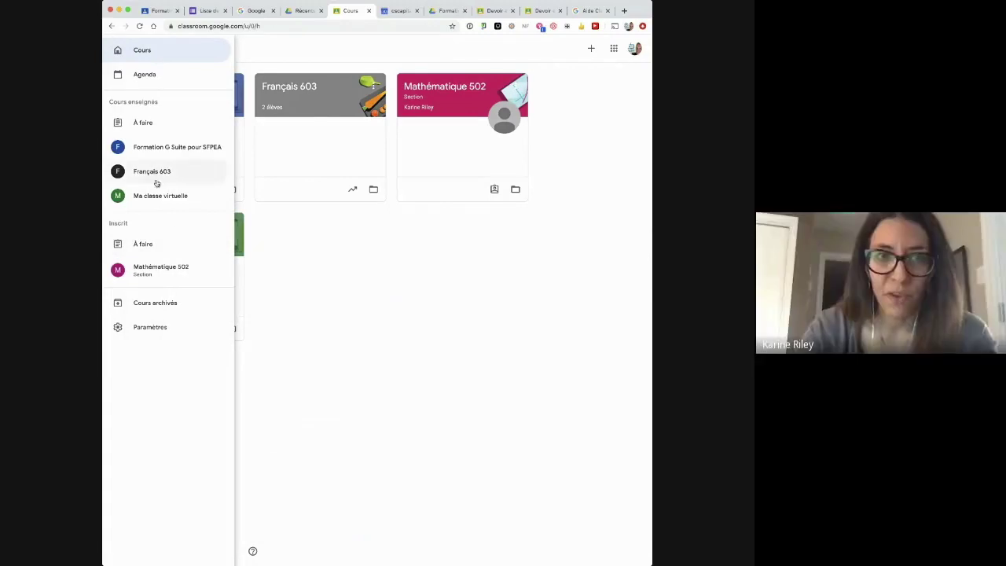
click(161, 326)
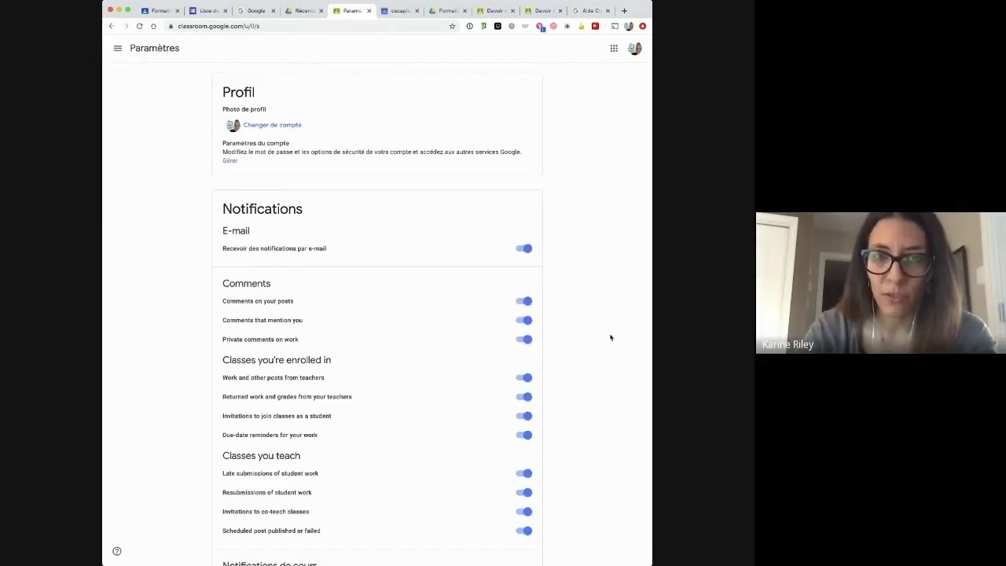
scroll(610, 339, down, 2)
scroll(611, 339, up, 1)
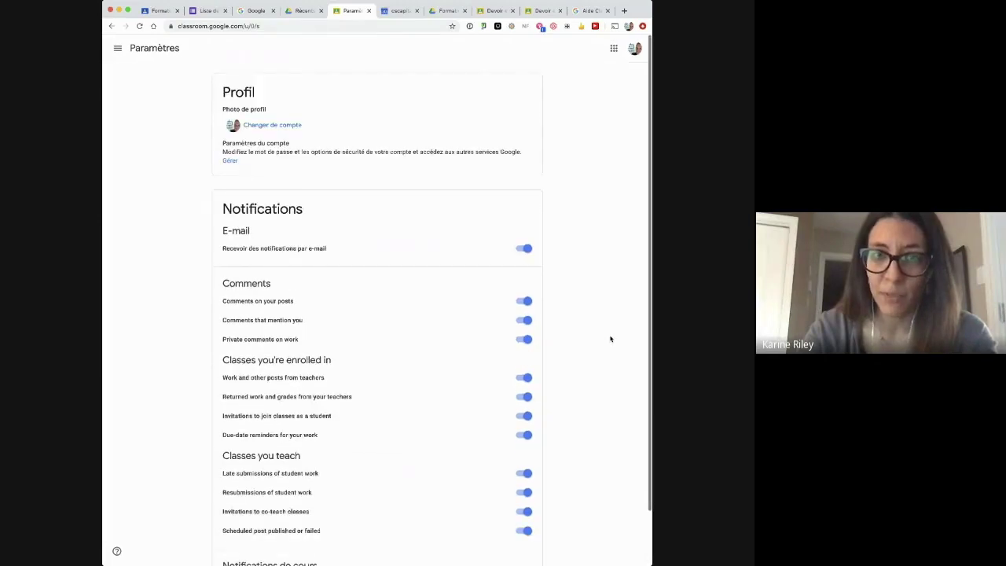
scroll(611, 339, down, 1)
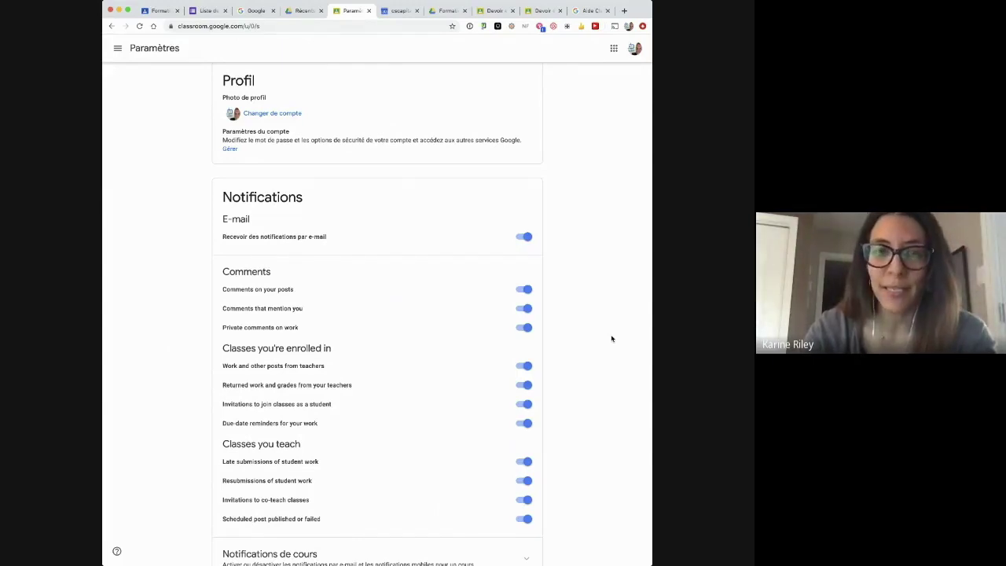
scroll(611, 339, down, 2)
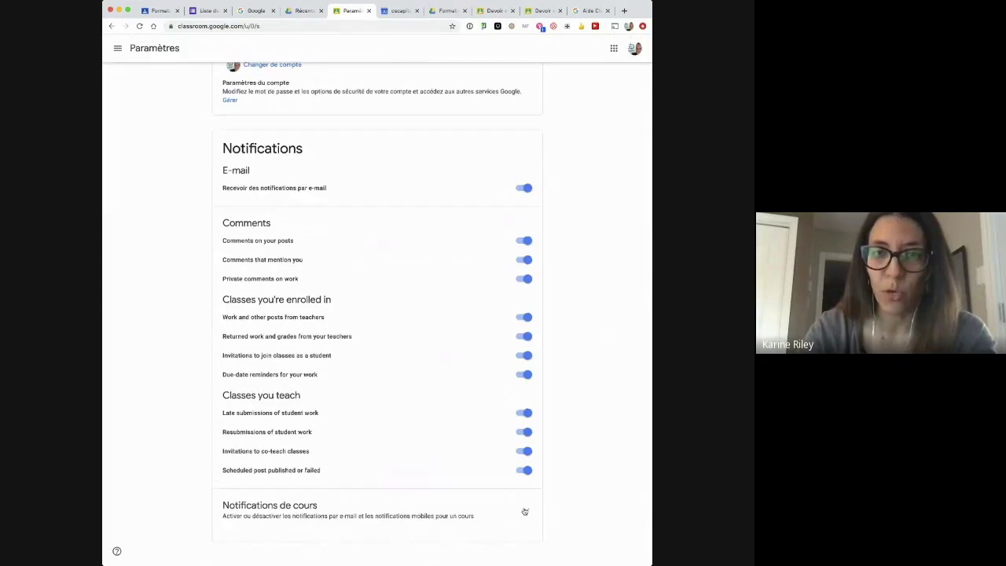
Expand "Notifications de cours" to review the notification switches per course, and return to the course "Formation G Suite pour SFPEA"
click(526, 510)
scroll(606, 434, down, 2)
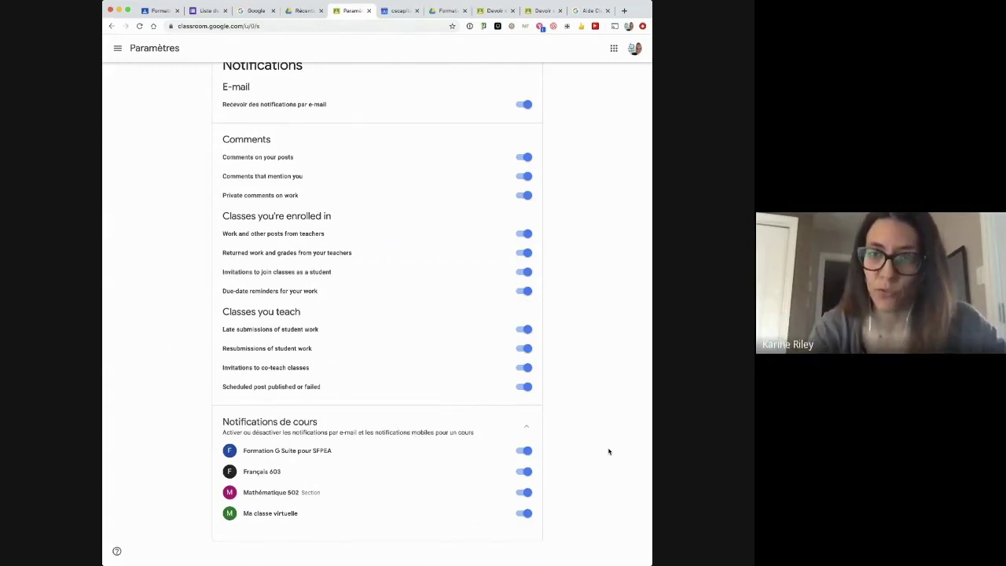
scroll(605, 450, up, 3)
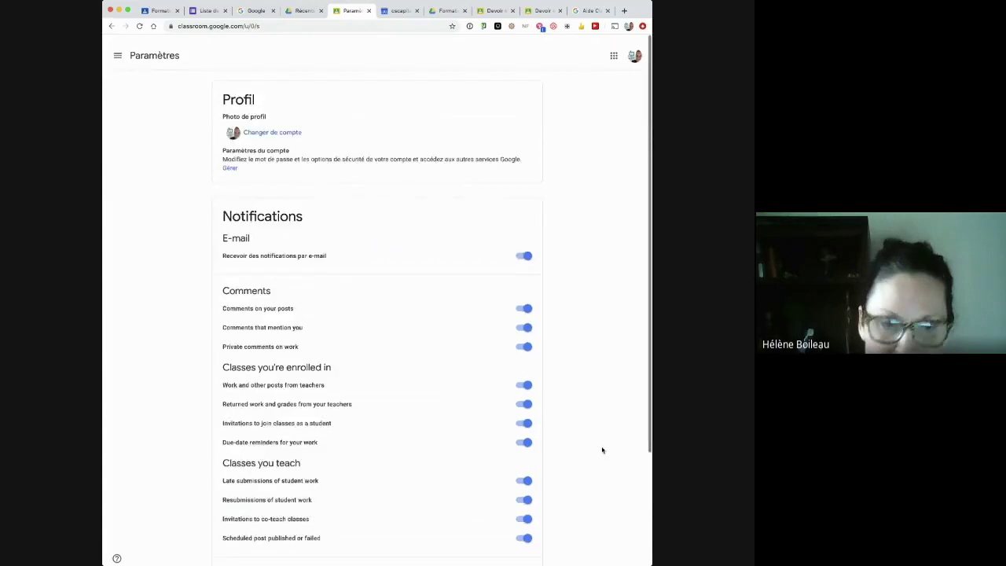
click(117, 48)
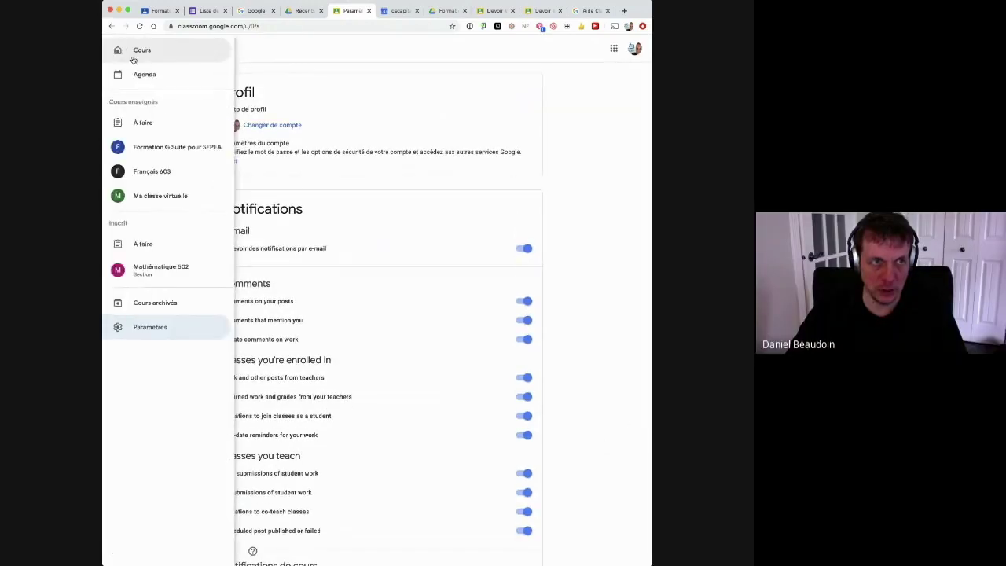
click(150, 145)
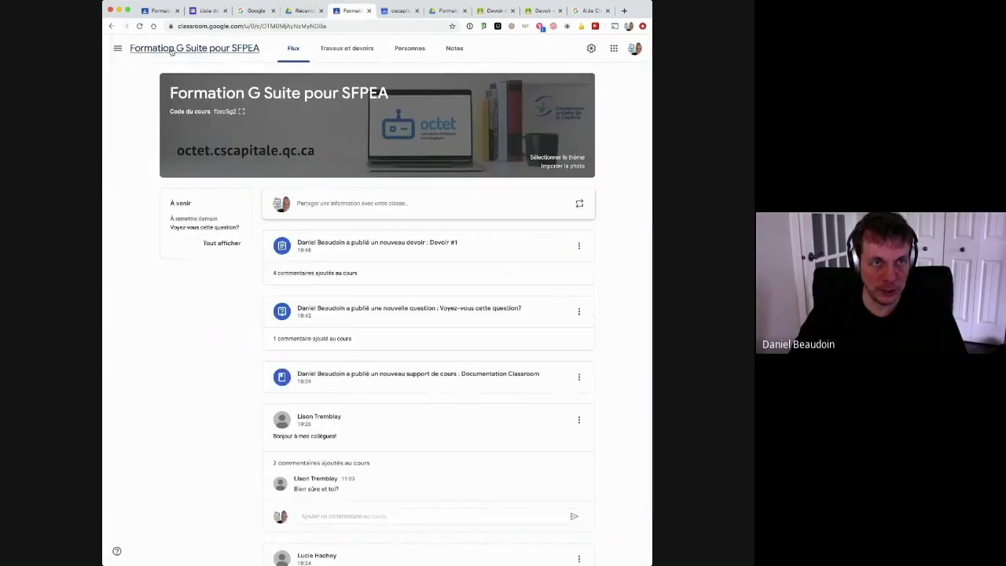
Reopen the general Classroom settings to review the notification options again, and return to the "Flux" page of "Formation G Suite pour SFPEA"
click(118, 50)
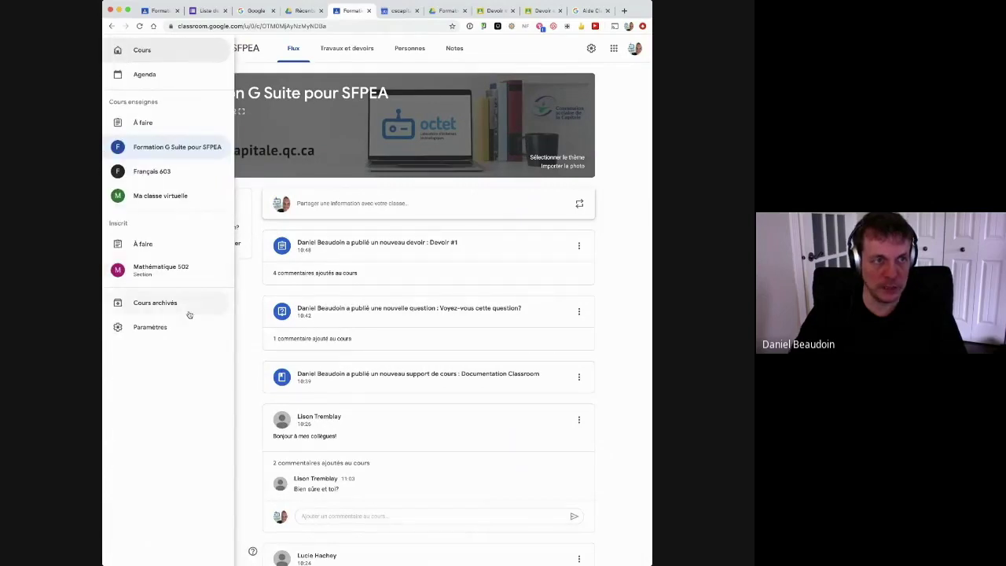
click(152, 328)
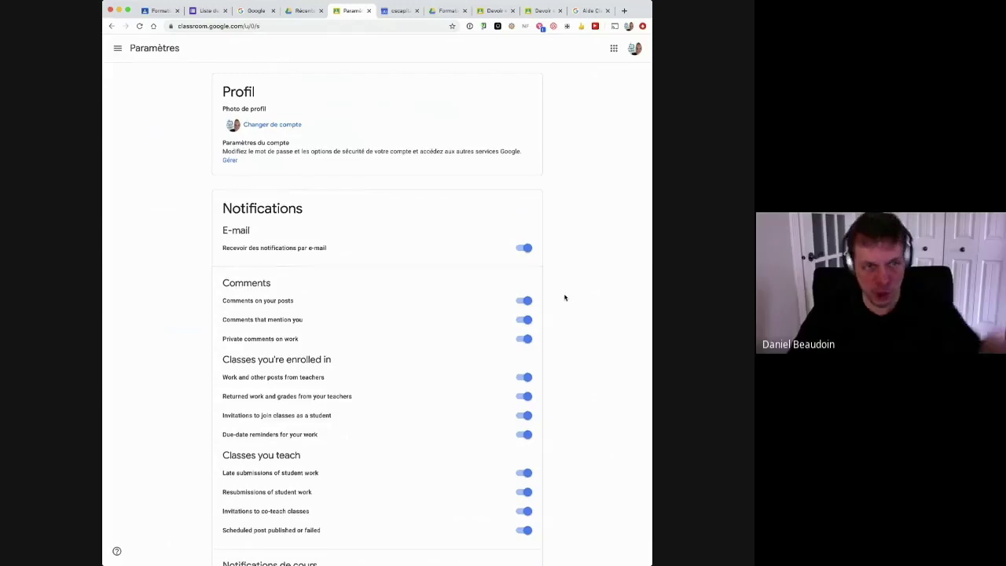
scroll(564, 295, down, 3)
scroll(571, 304, up, 2)
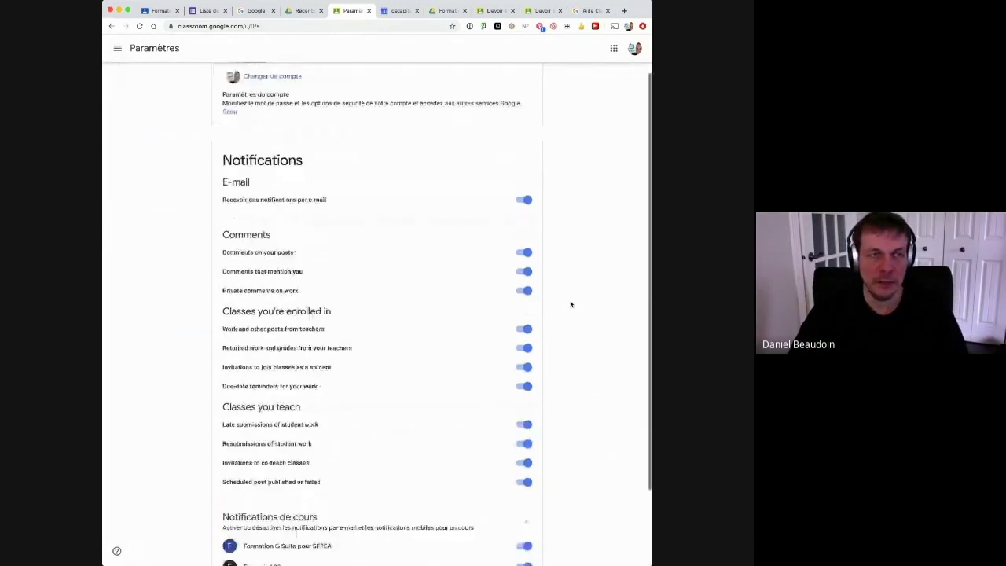
scroll(572, 304, down, 3)
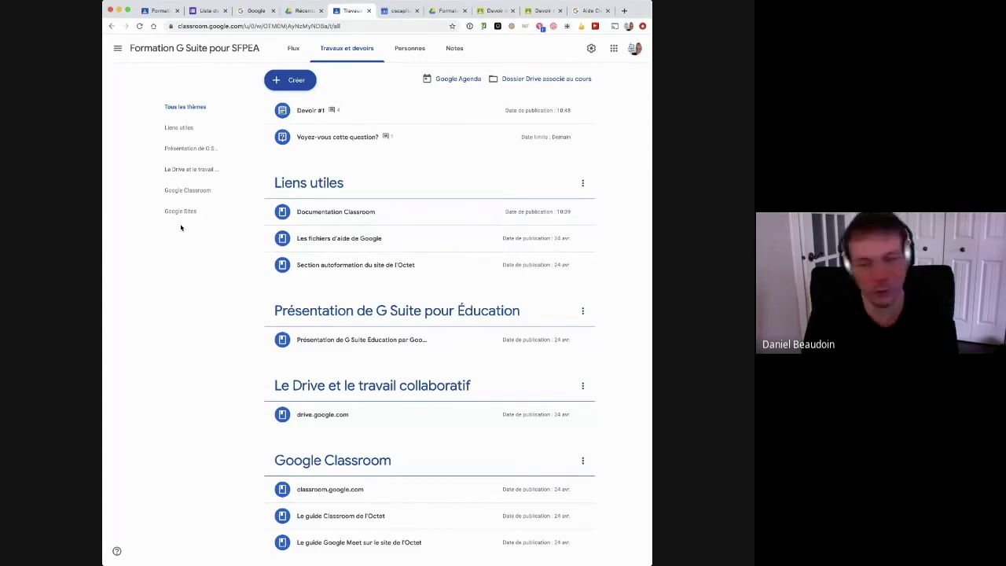
key(super+bracketleft)
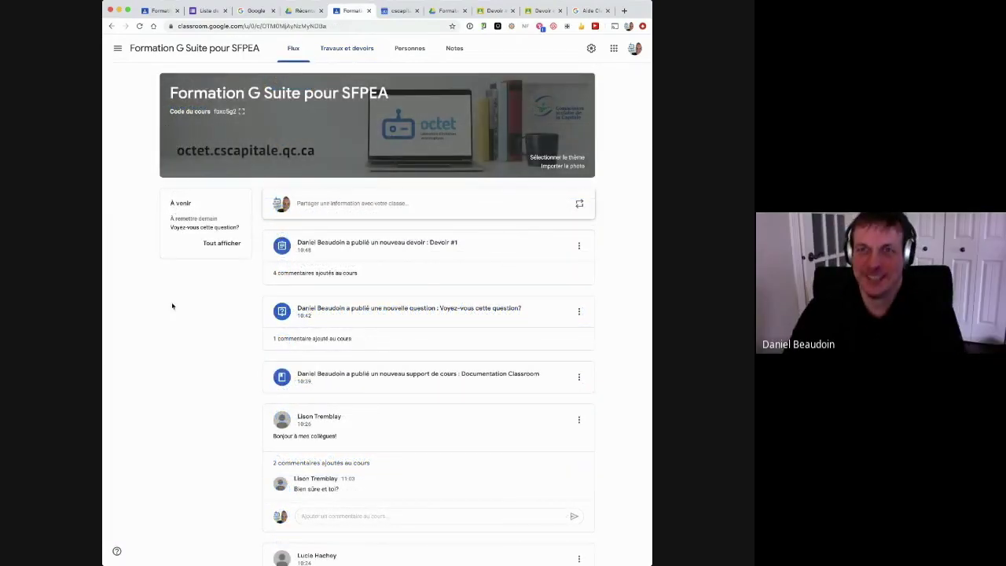